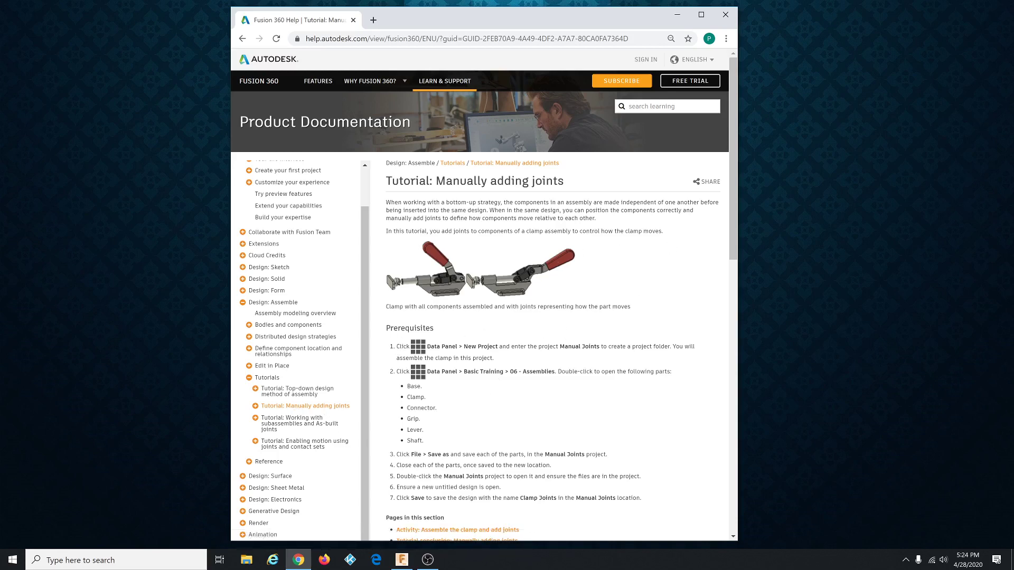
# Review the prerequisites of the Manually adding joints tutorial and its activity page on assembling the clamp.
pyautogui.moveTo(385, 324); pyautogui.dragTo(630, 507)
pyautogui.click(255, 406)
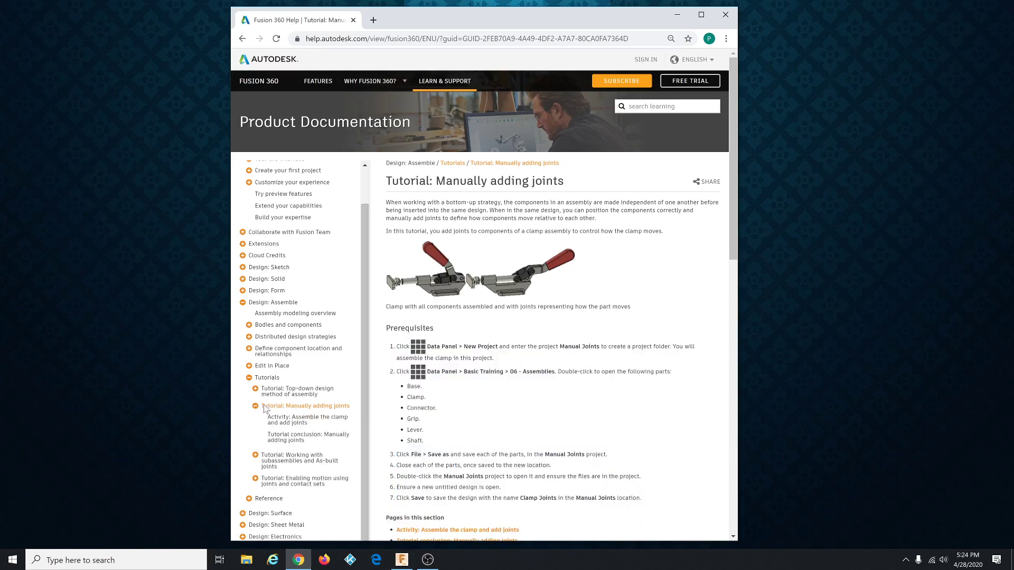
pyautogui.click(300, 423)
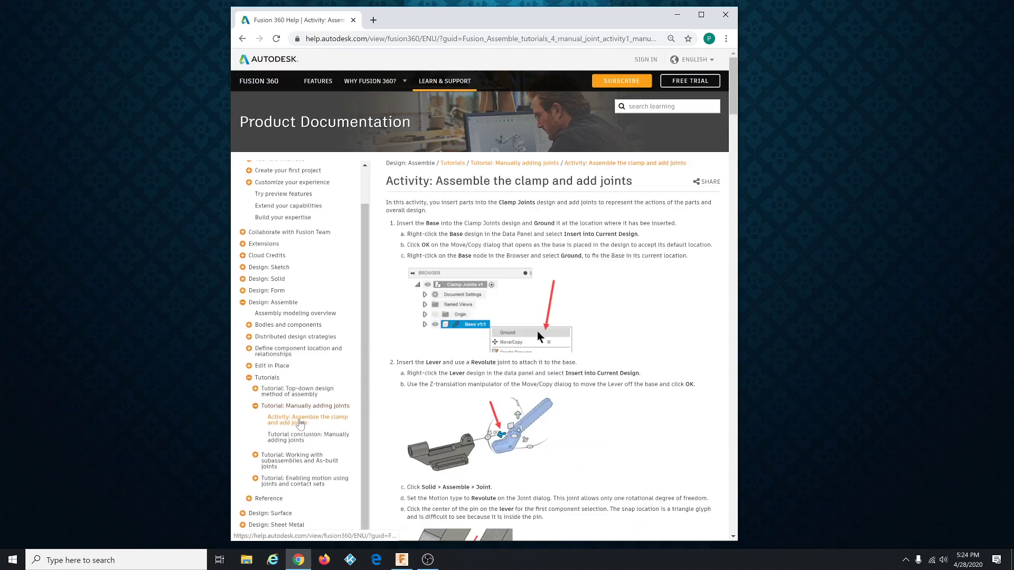
pyautogui.click(305, 406)
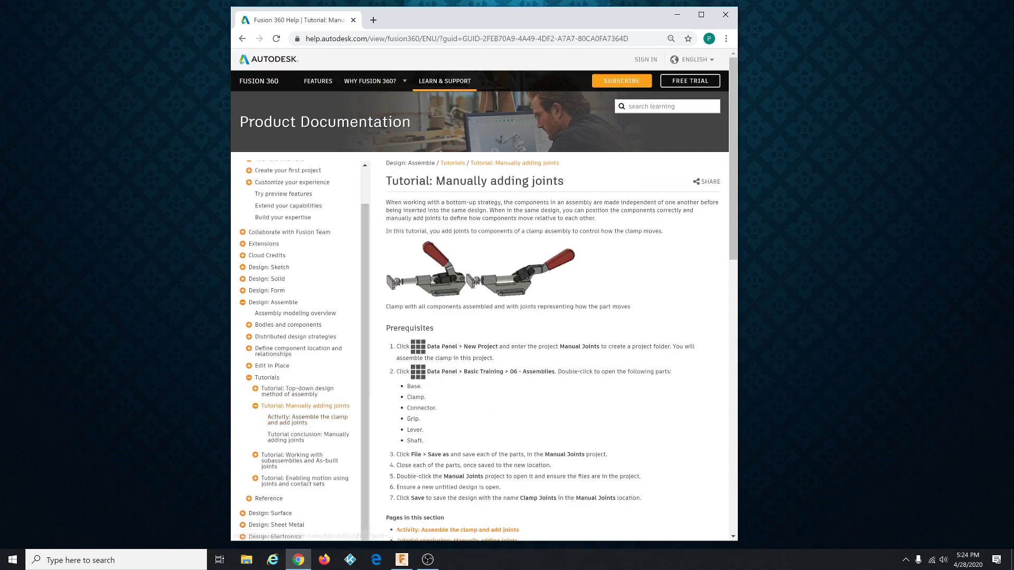
# Switch to Fusion 360 and create a new project named Manual Joints.
pyautogui.press('super+d')
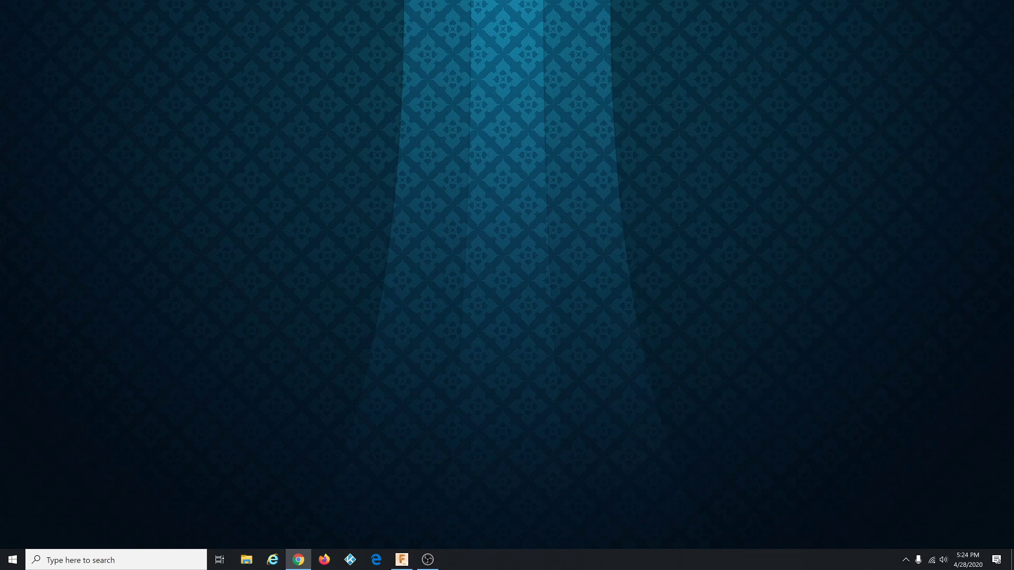
pyautogui.click(402, 560)
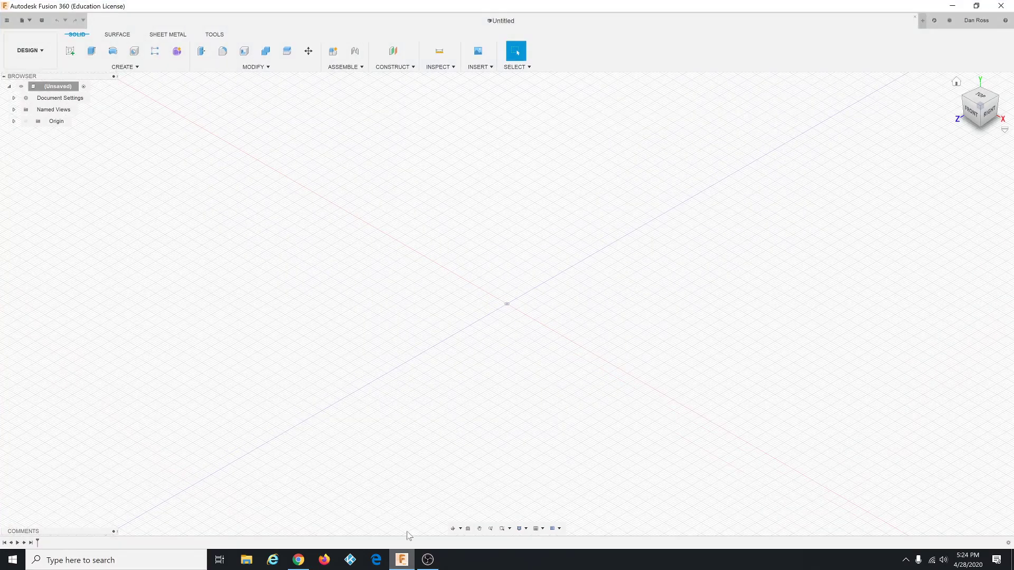
pyautogui.click(7, 20)
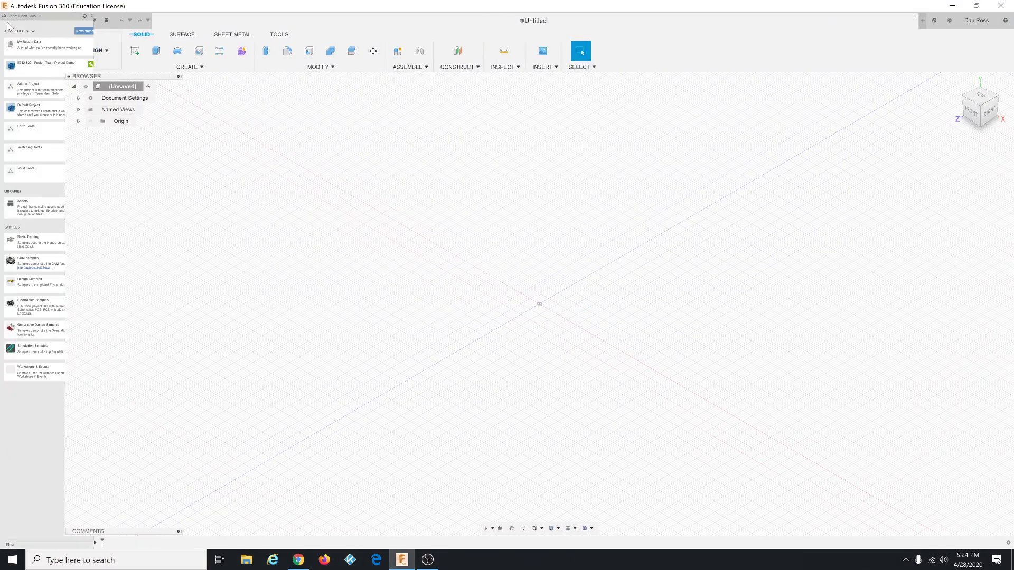
pyautogui.click(85, 31)
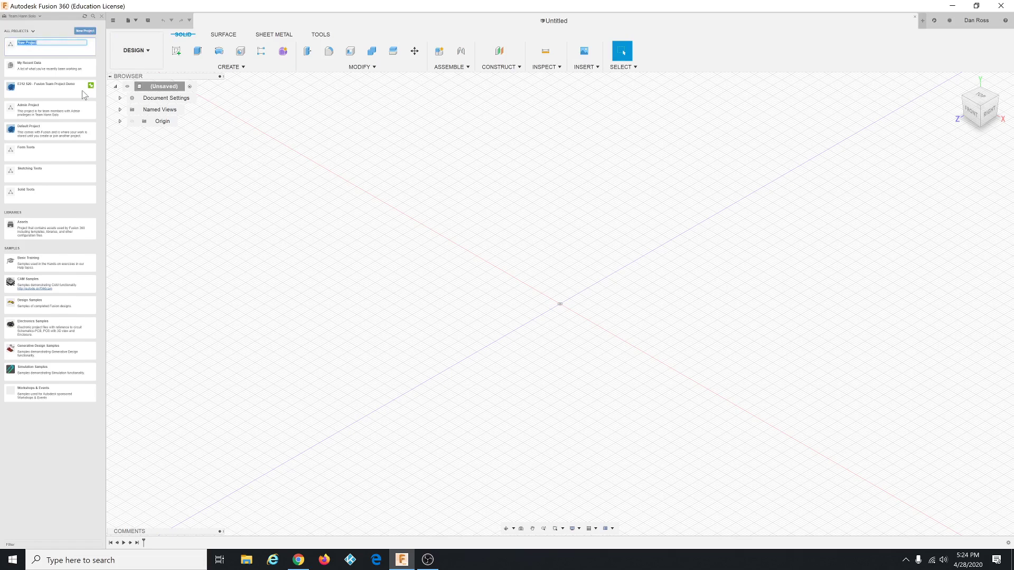
pyautogui.write('Manual Joints')
pyautogui.press('Return')
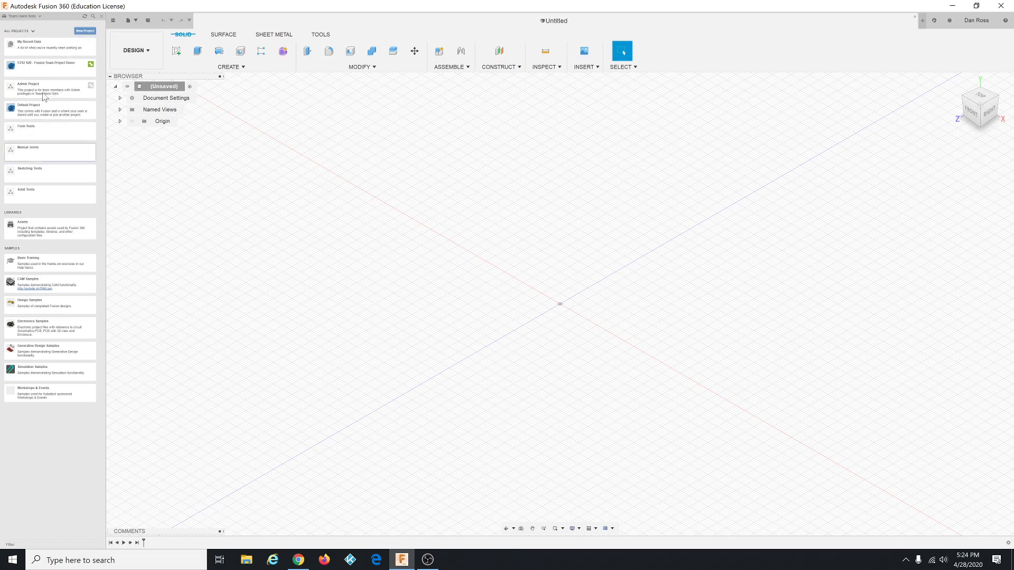
# Open the Base, Clamp, Connector, Grip, Lever and Shaft parts from the 06 - Assemblies folder of the Basic Training samples.
pyautogui.click(36, 262)
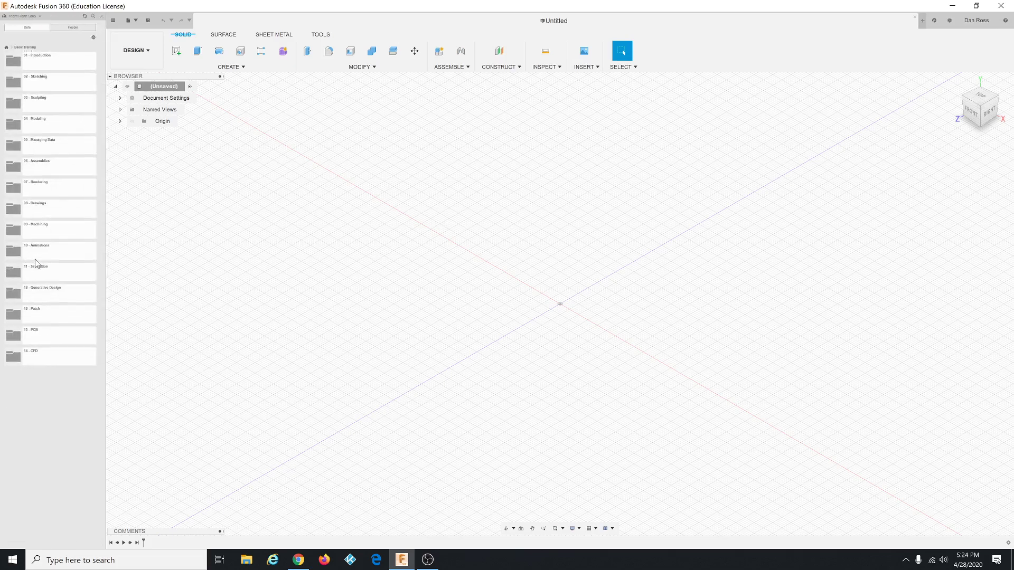
pyautogui.click(53, 168)
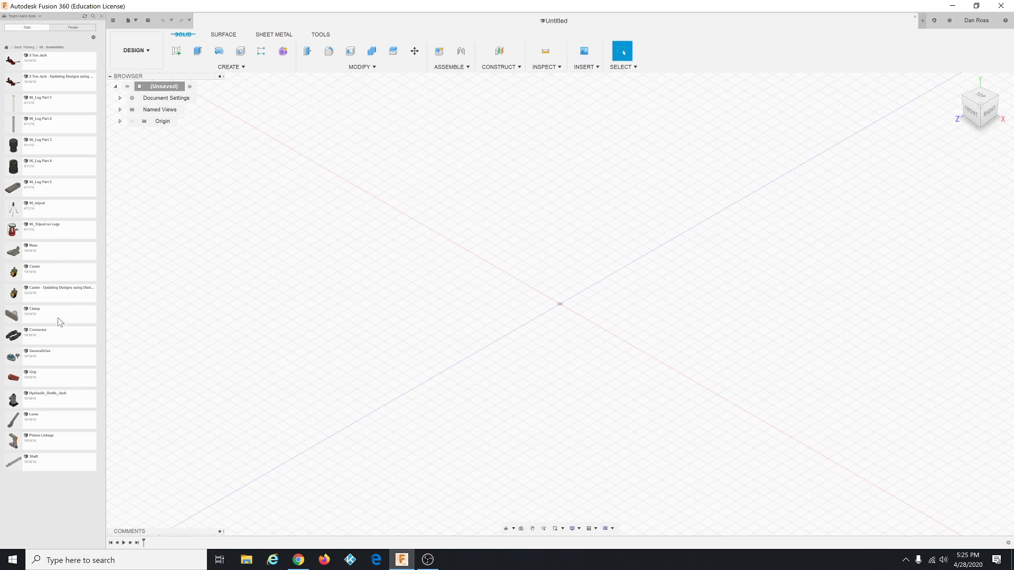
pyautogui.doubleClick(60, 254)
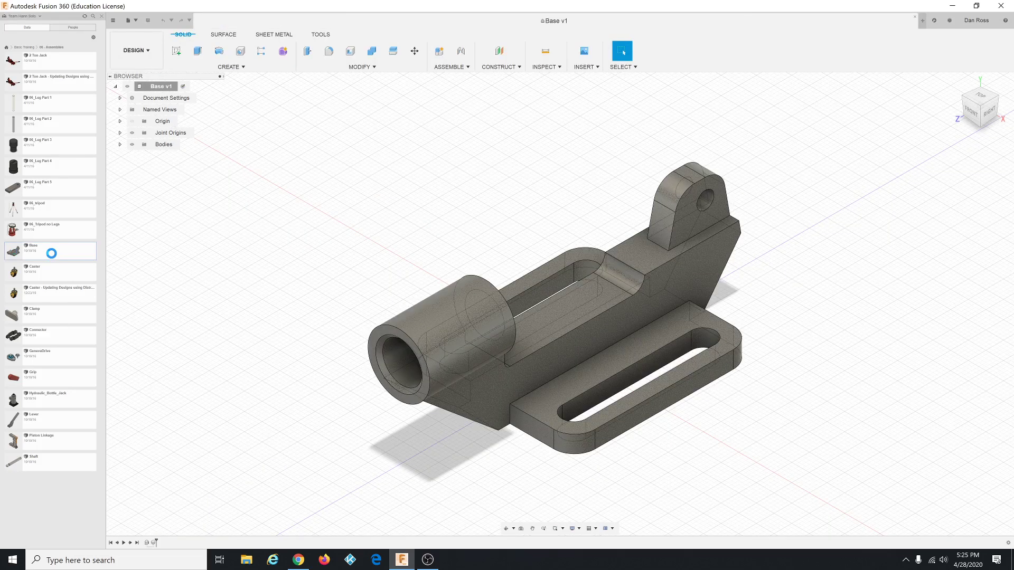
pyautogui.click(61, 319)
pyautogui.doubleClick(62, 319)
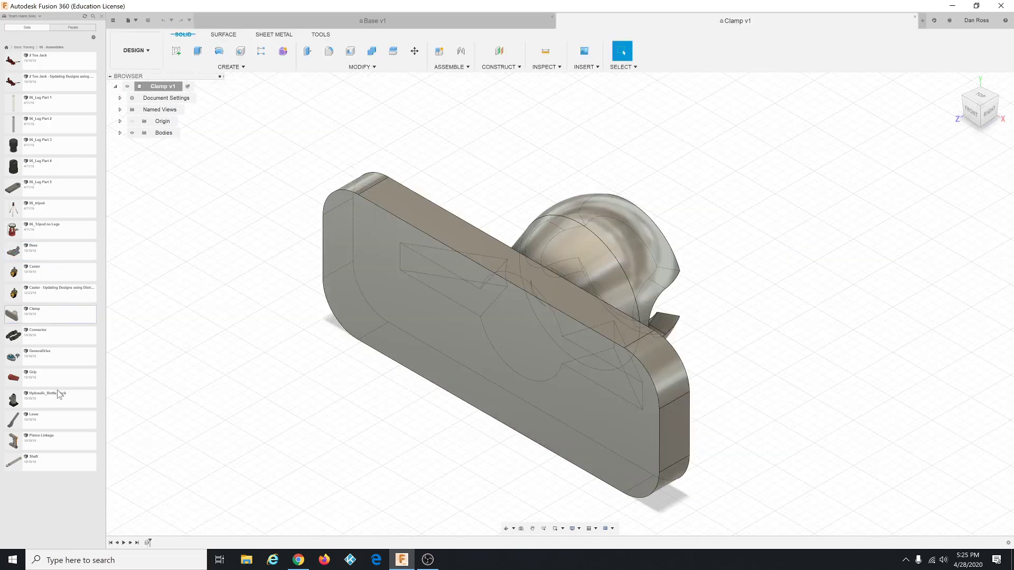
pyautogui.click(62, 339)
pyautogui.doubleClick(63, 341)
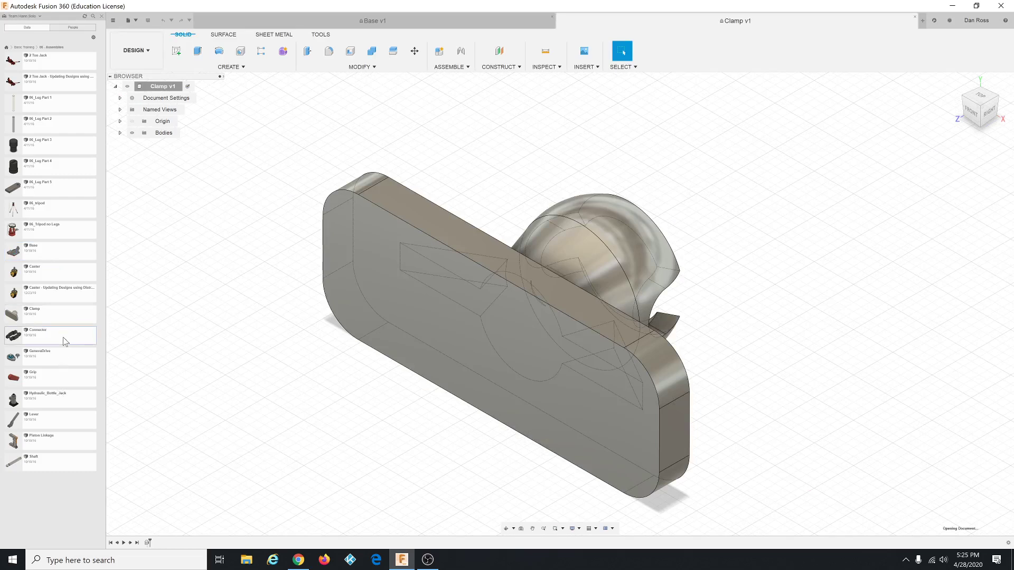
pyautogui.click(59, 382)
pyautogui.doubleClick(59, 382)
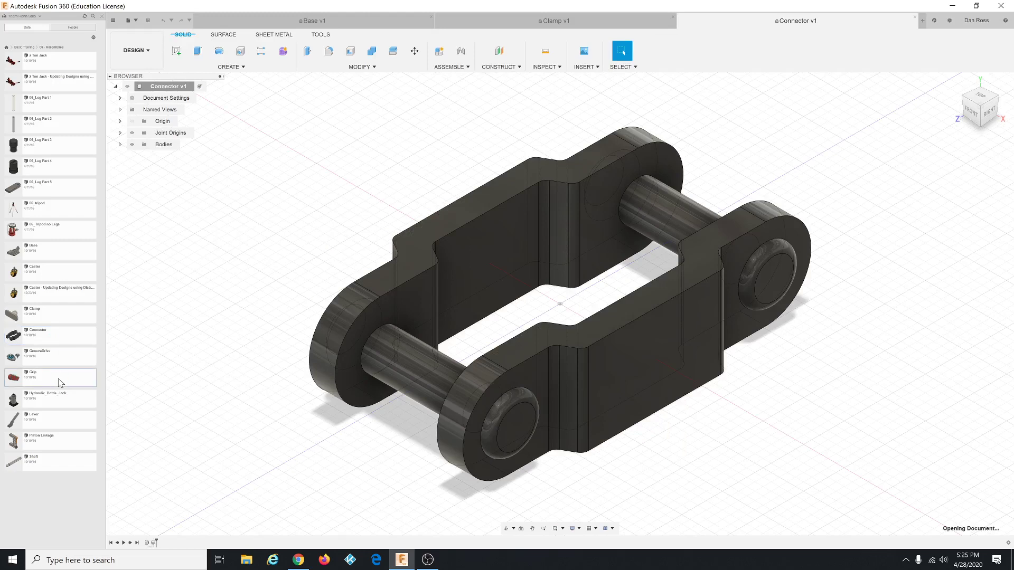
pyautogui.click(51, 422)
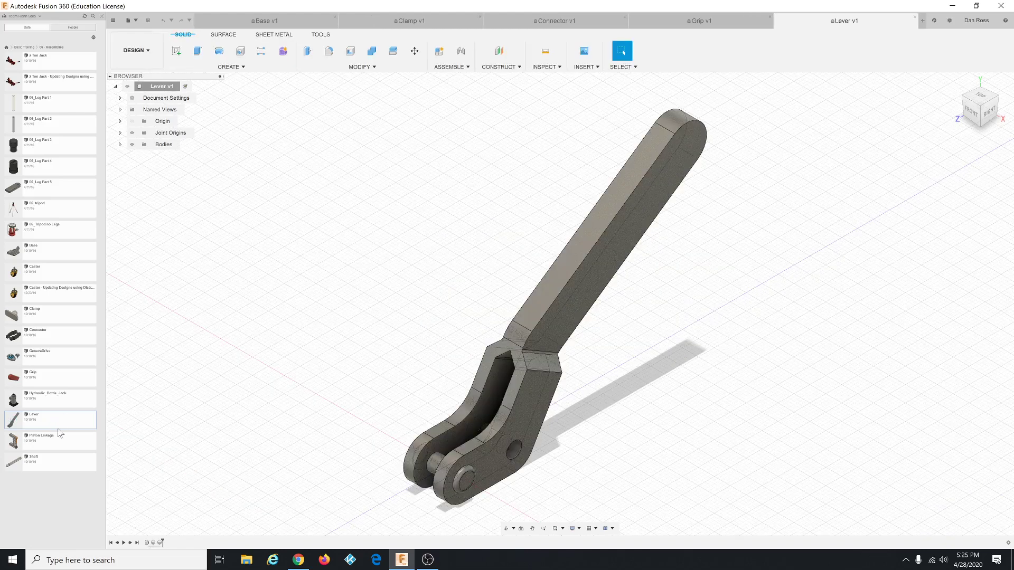
pyautogui.click(64, 467)
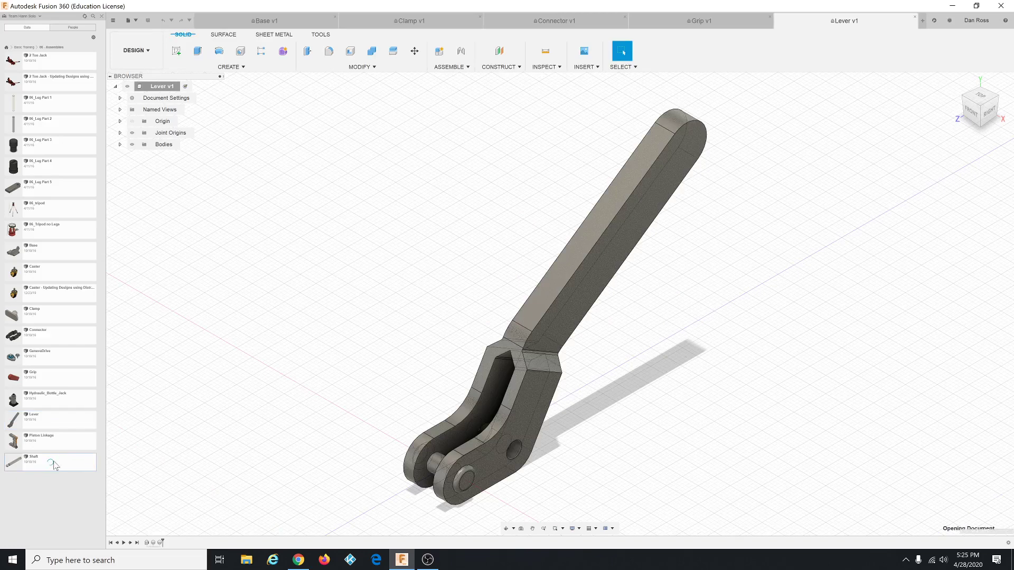
# Look through the open Base, Clamp, Connector, Grip, Lever and Shaft designs one by one.
pyautogui.click(246, 21)
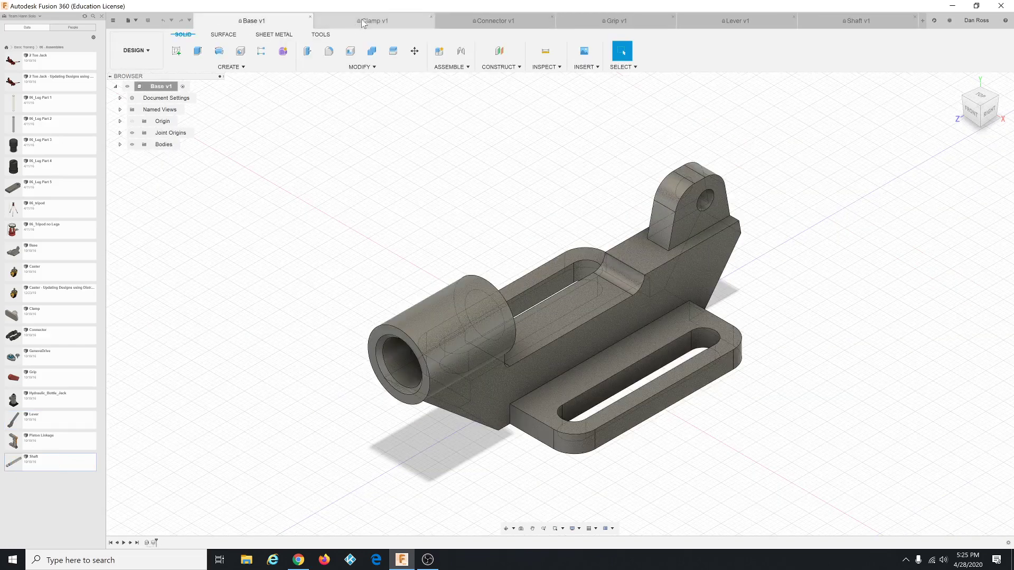
pyautogui.click(374, 20)
pyautogui.click(493, 20)
pyautogui.click(625, 20)
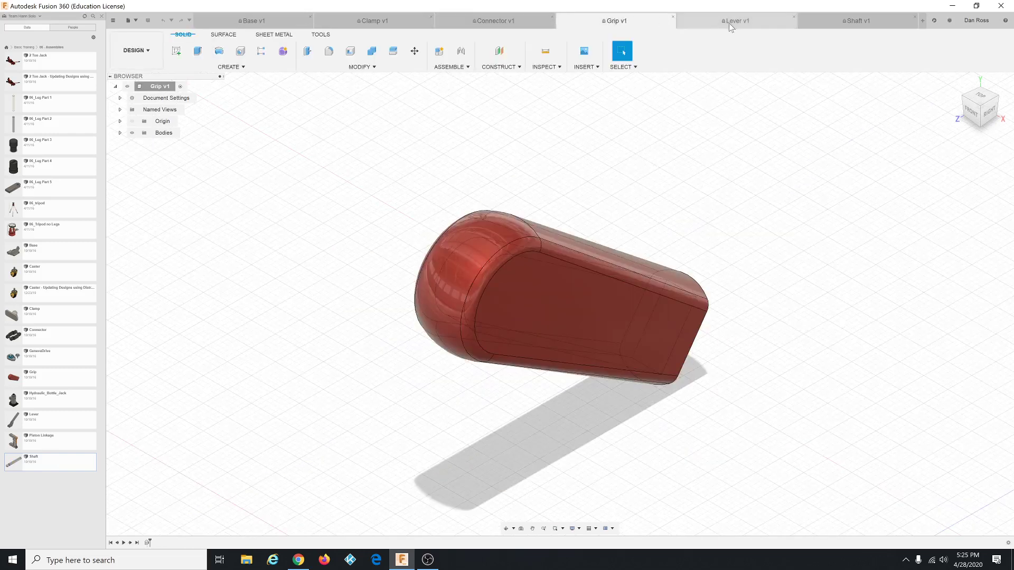
pyautogui.click(734, 21)
pyautogui.click(839, 22)
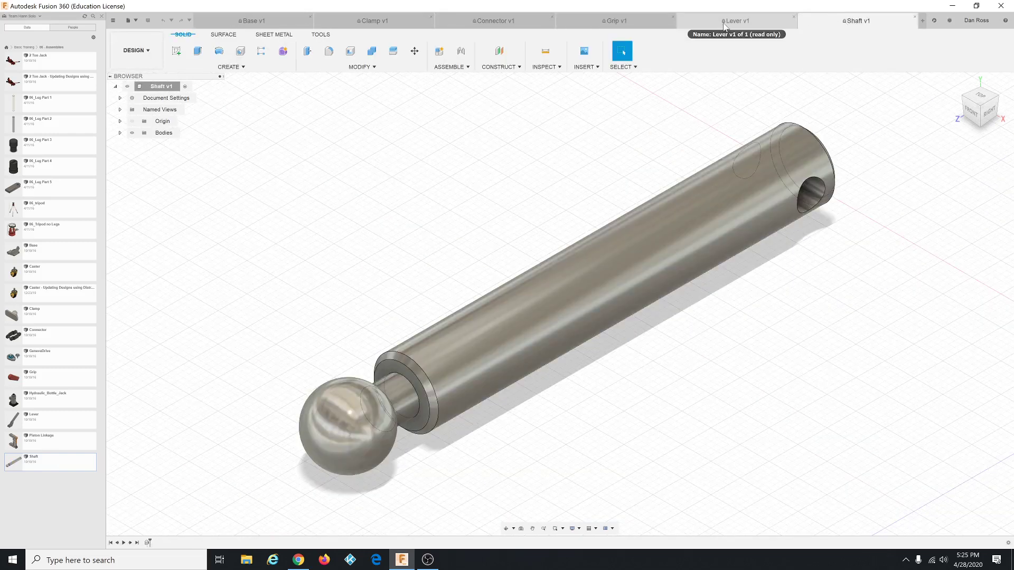
# Save a copy of the Base part in the Manual Joints project and close the design.
pyautogui.click(262, 23)
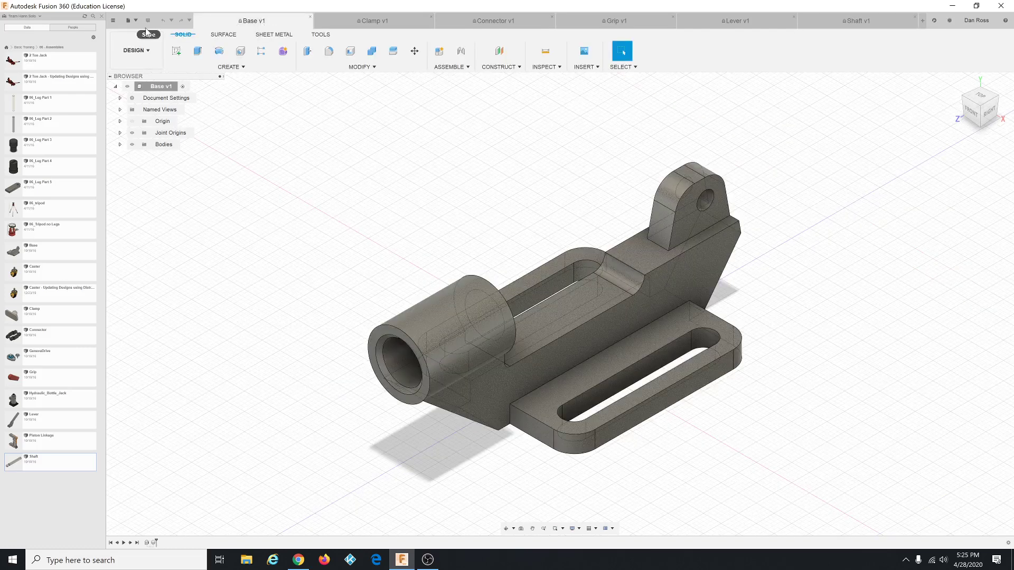
pyautogui.click(129, 20)
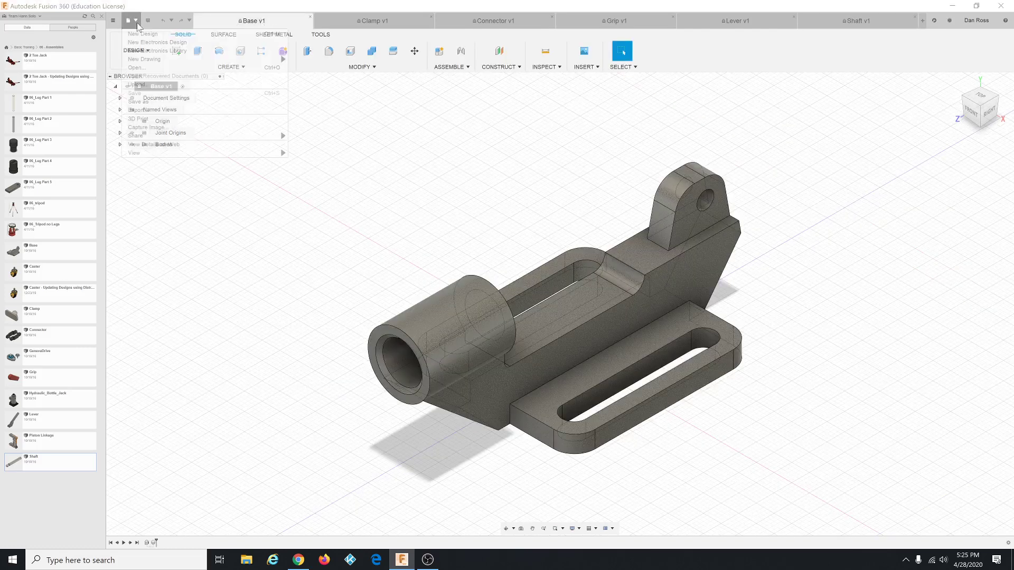
pyautogui.click(146, 103)
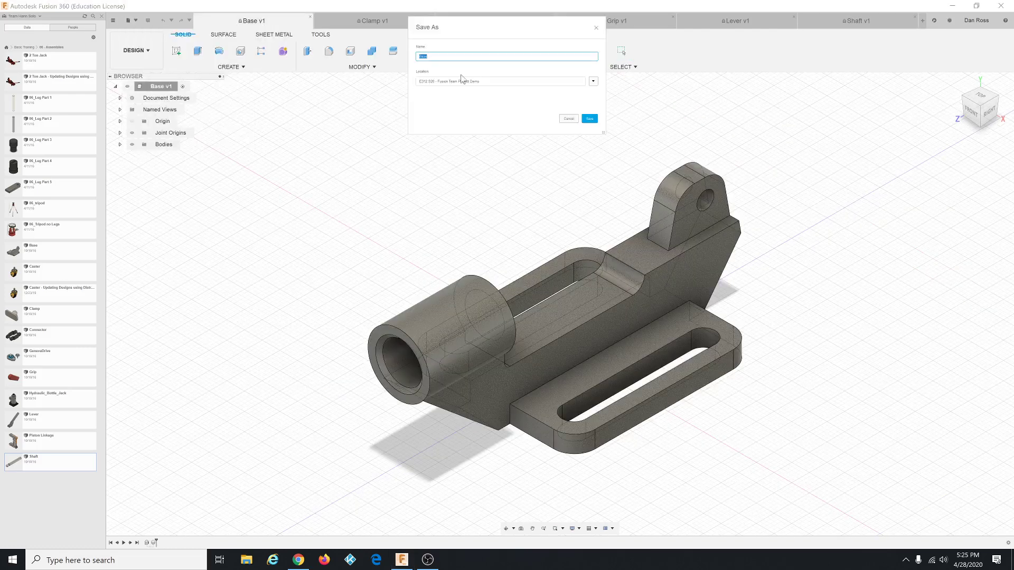
pyautogui.click(593, 81)
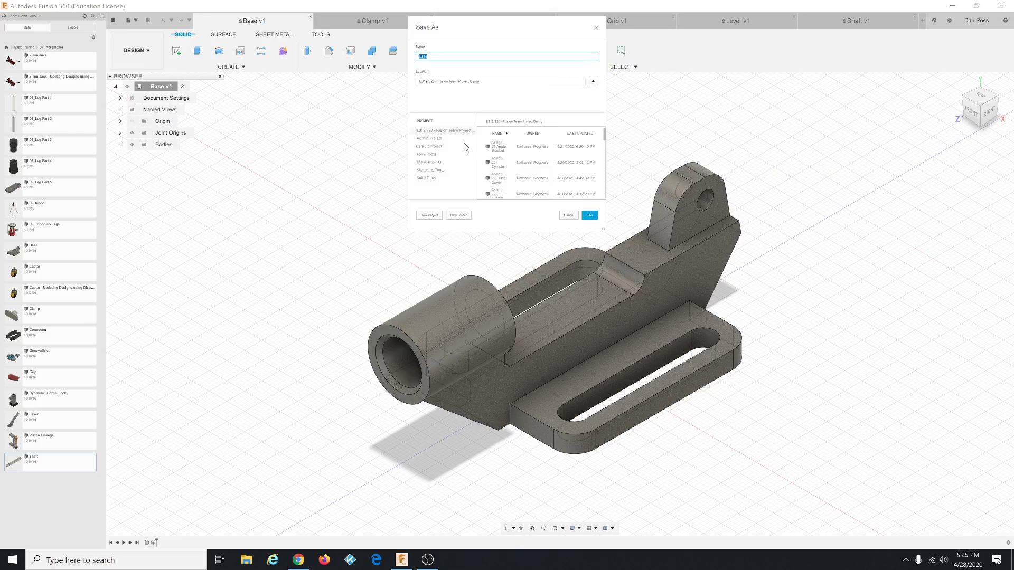
pyautogui.click(438, 163)
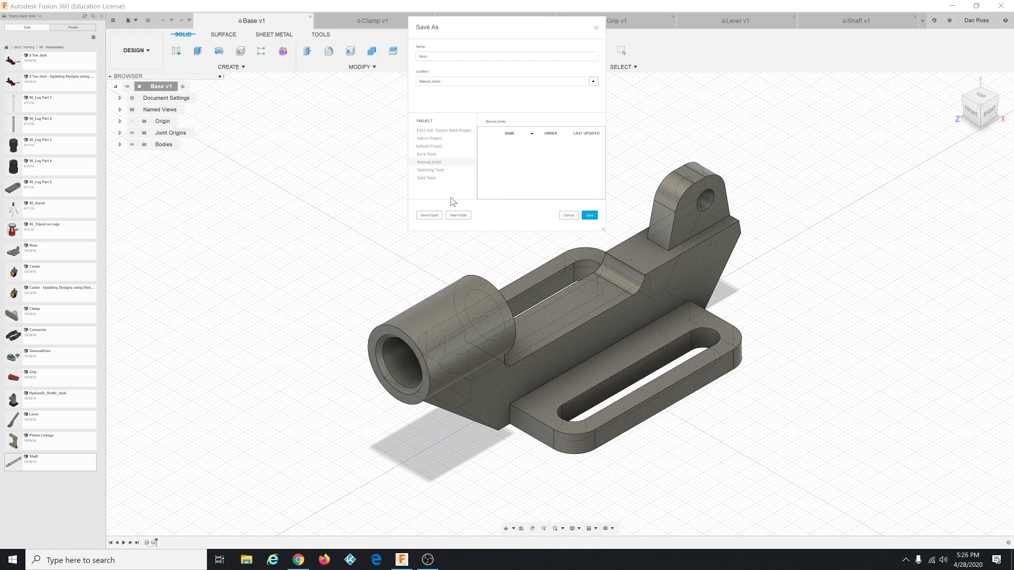
pyautogui.click(588, 215)
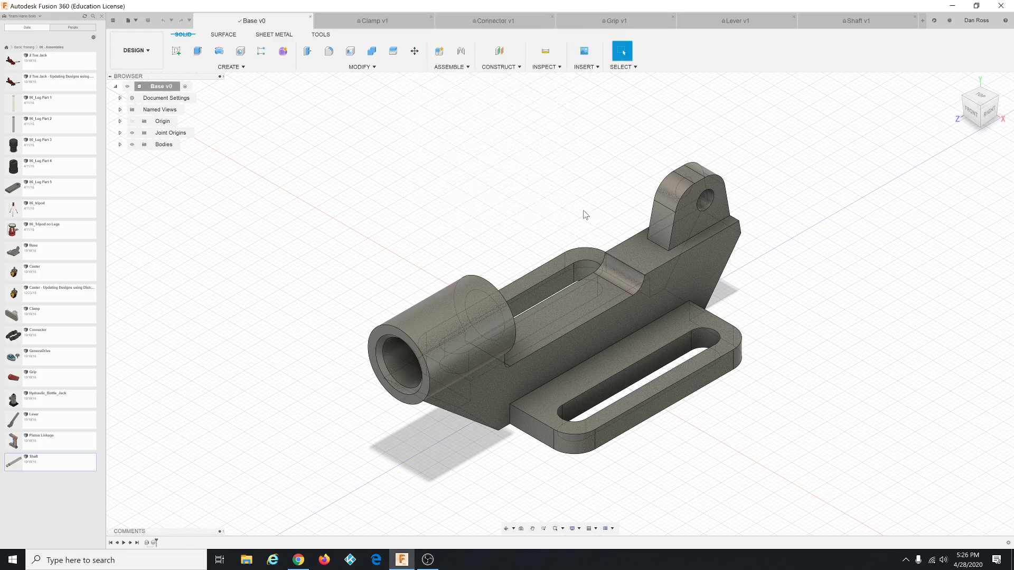
pyautogui.click(310, 17)
# Save a copy of the Clamp part in the Manual Joints project and close the design.
pyautogui.click(128, 21)
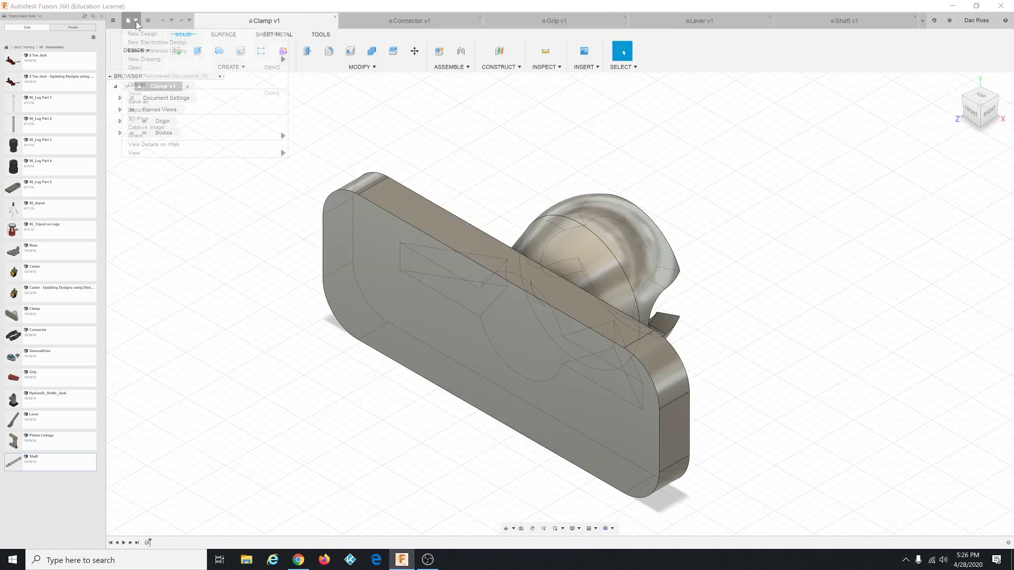
pyautogui.click(143, 102)
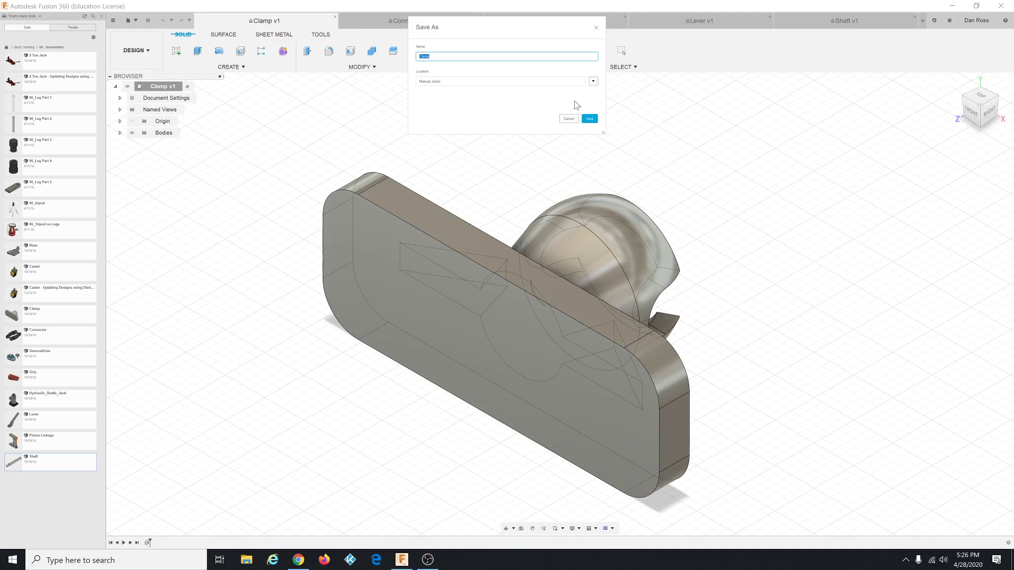
pyautogui.click(589, 119)
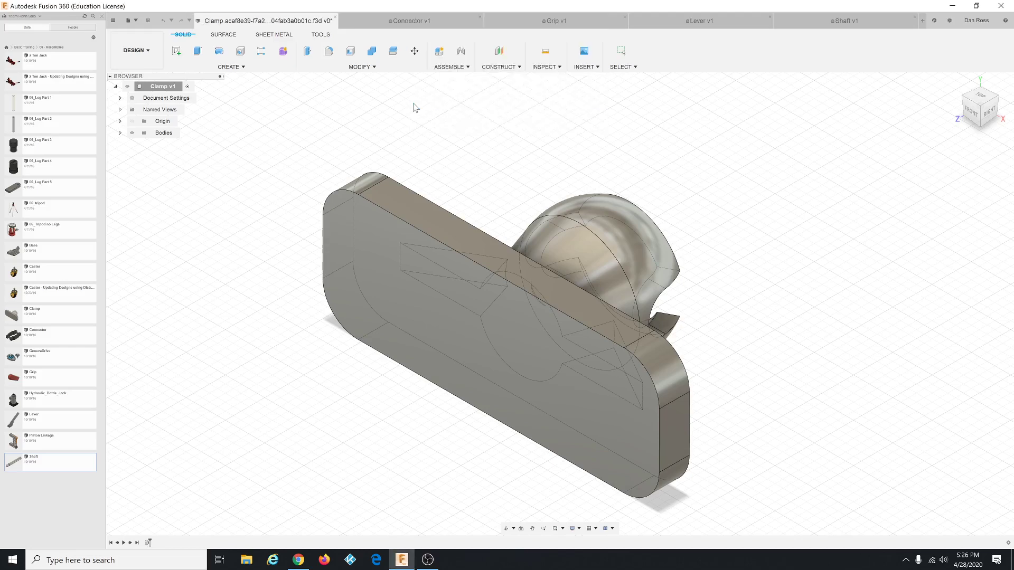
pyautogui.click(335, 18)
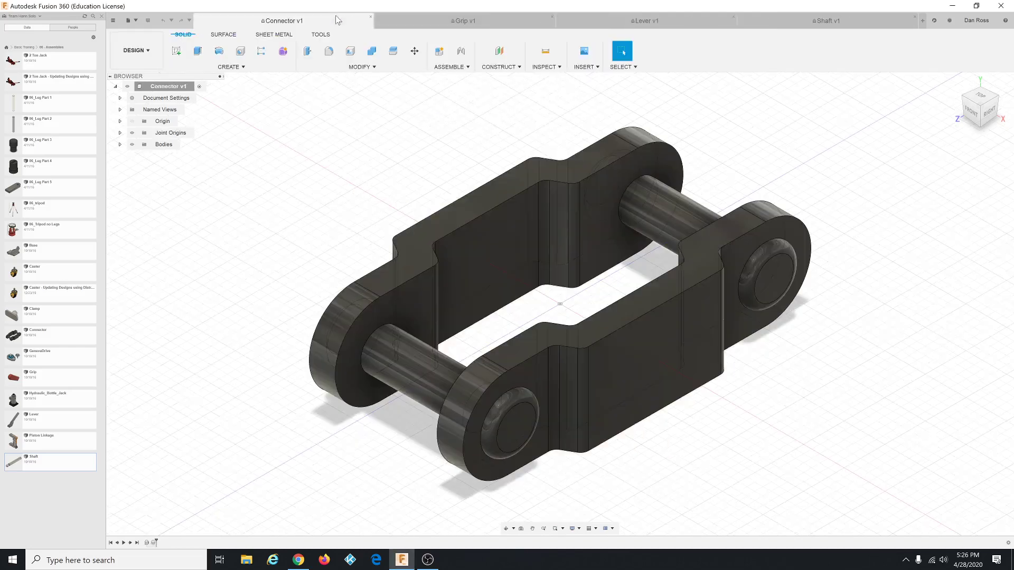
# Save a copy of the Connector part in the Manual Joints project and close the design.
pyautogui.click(130, 21)
pyautogui.click(138, 102)
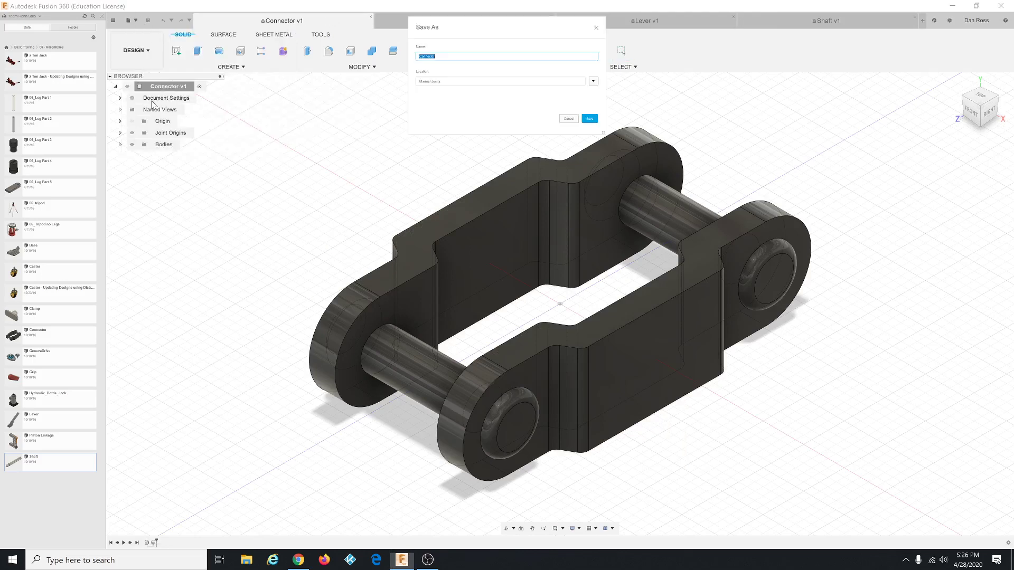
pyautogui.click(589, 118)
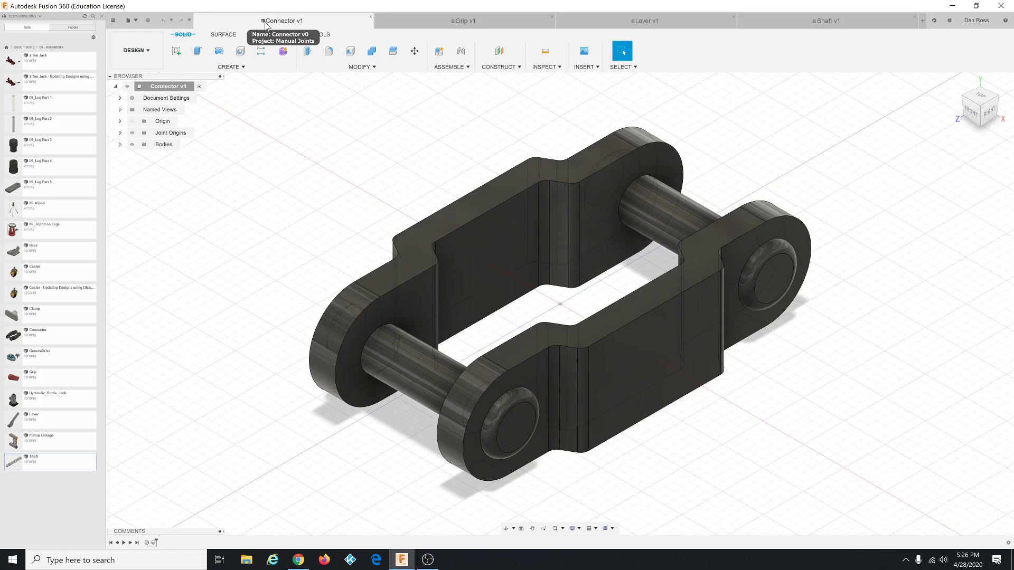
pyautogui.click(371, 18)
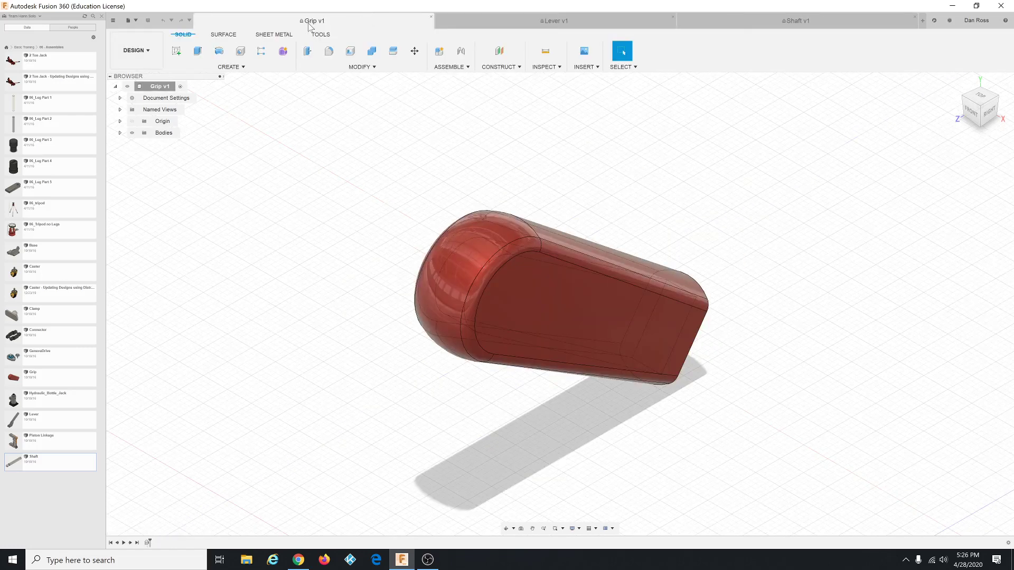
# Save a copy of the Grip part in the Manual Joints project.
pyautogui.click(136, 21)
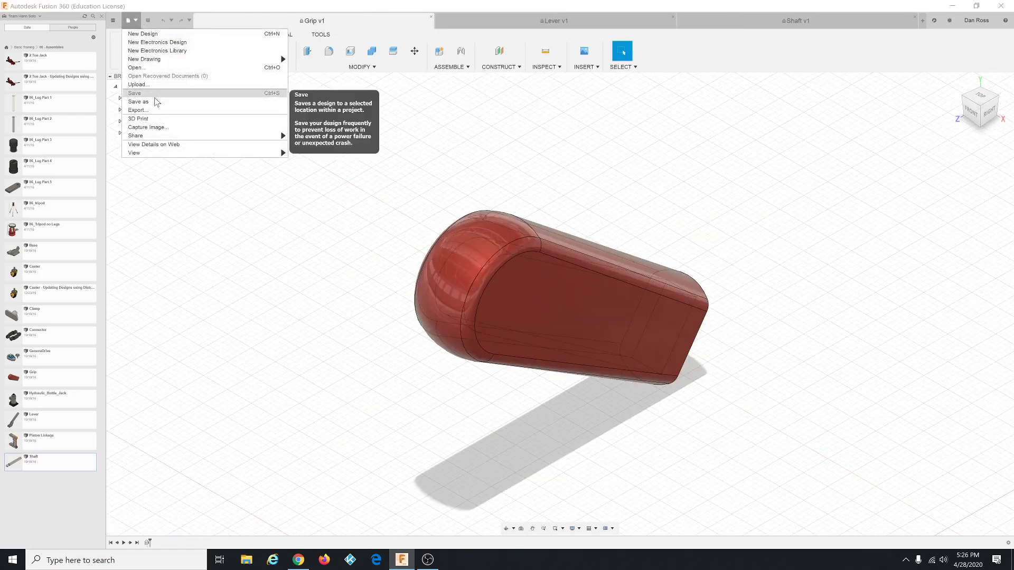
pyautogui.click(153, 102)
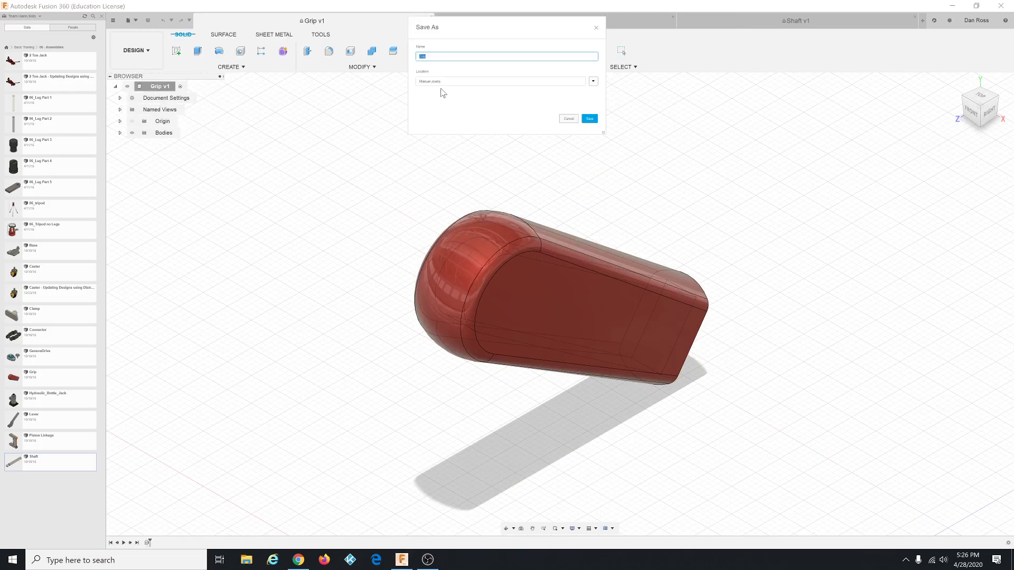
pyautogui.click(589, 118)
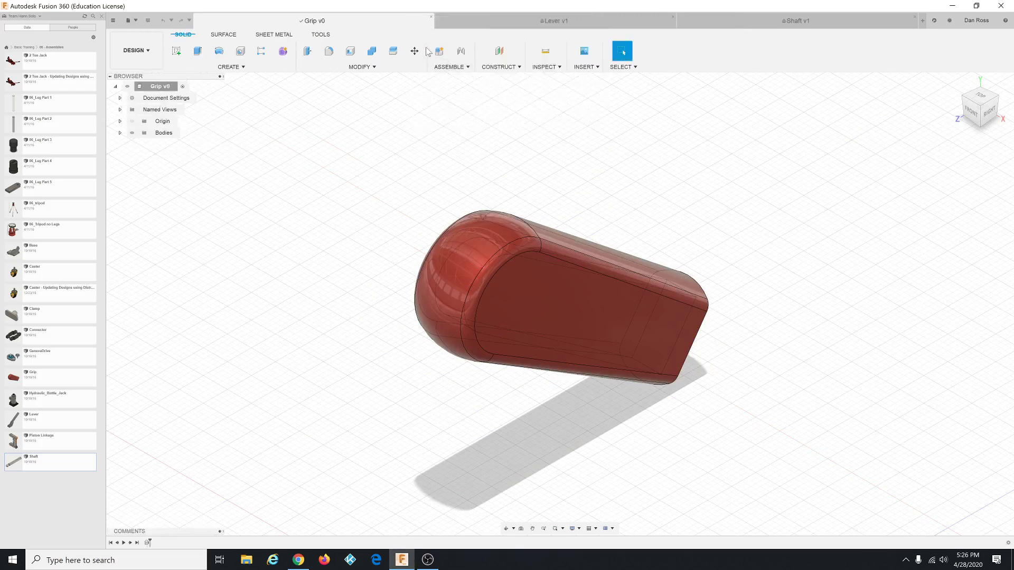
# Close the Grip design, then save a copy of the Lever part in the Manual Joints project and close it.
pyautogui.click(431, 18)
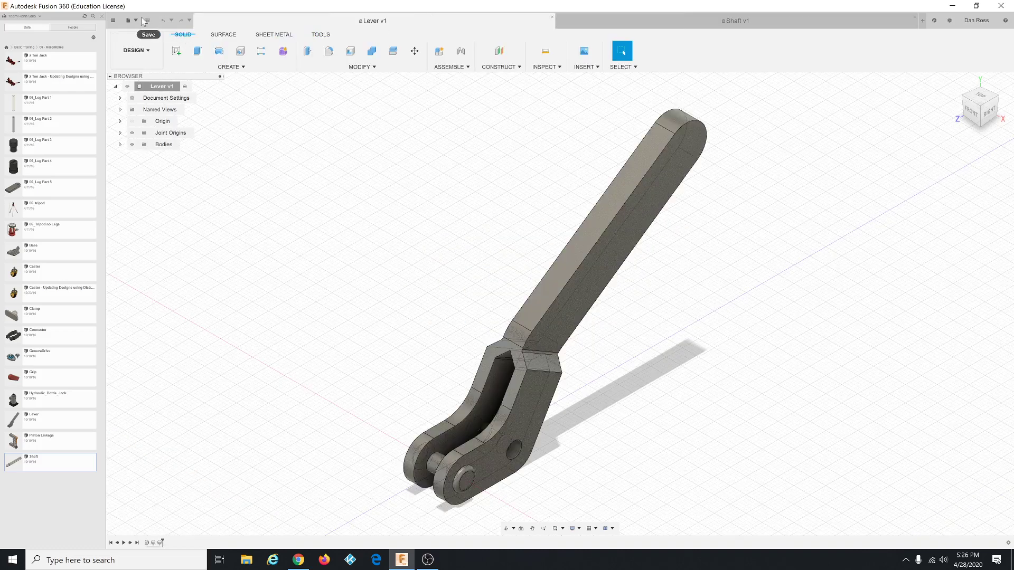
pyautogui.click(129, 20)
pyautogui.click(149, 104)
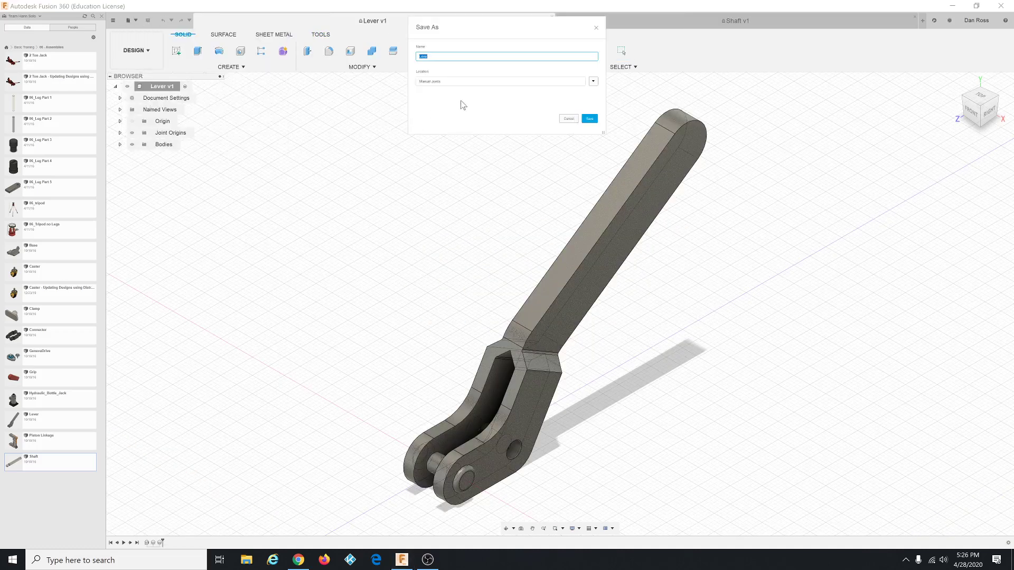
pyautogui.click(590, 119)
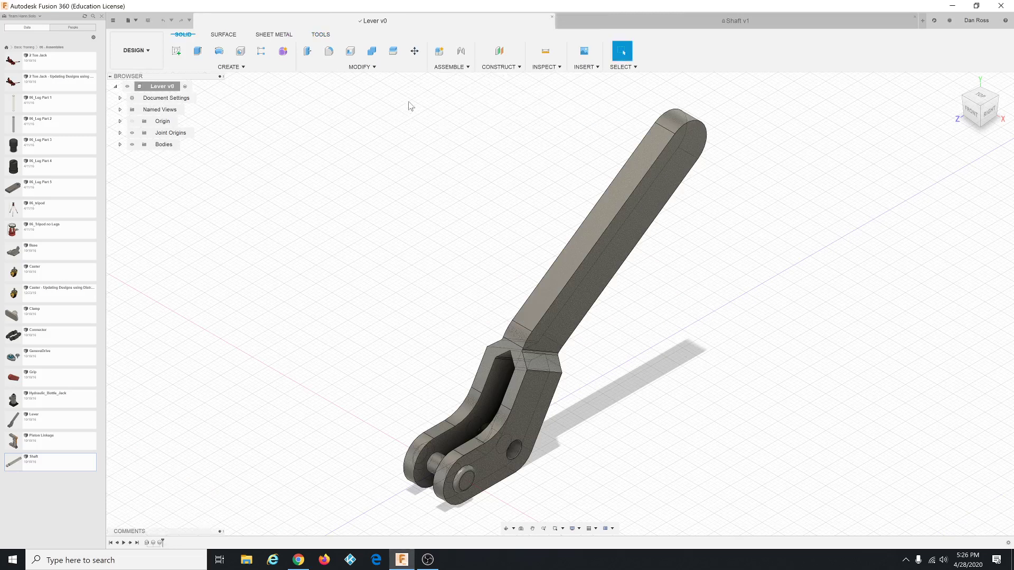
pyautogui.click(551, 17)
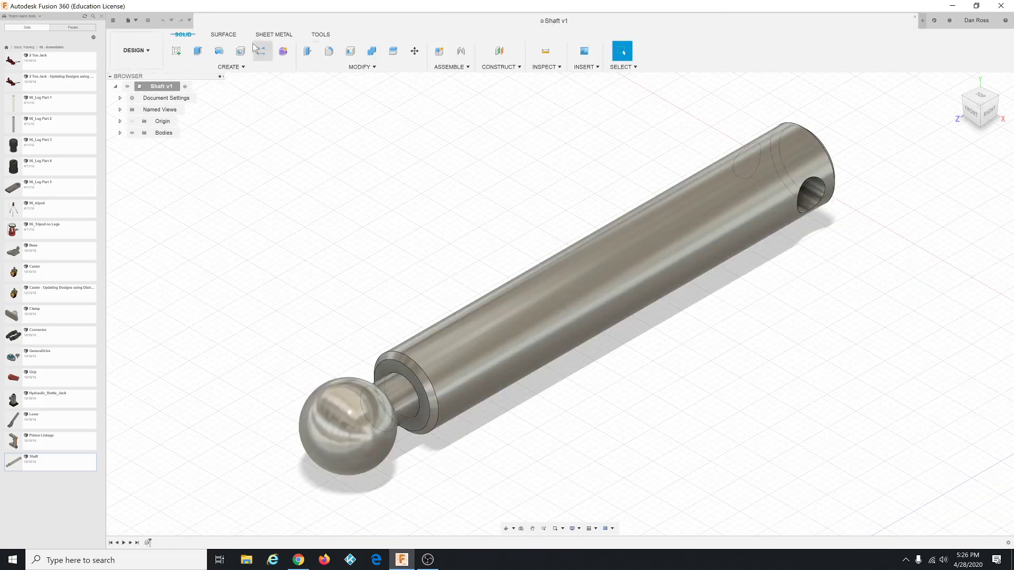
# Save a copy of the Shaft part in the Manual Joints project and close the design.
pyautogui.click(129, 20)
pyautogui.click(136, 101)
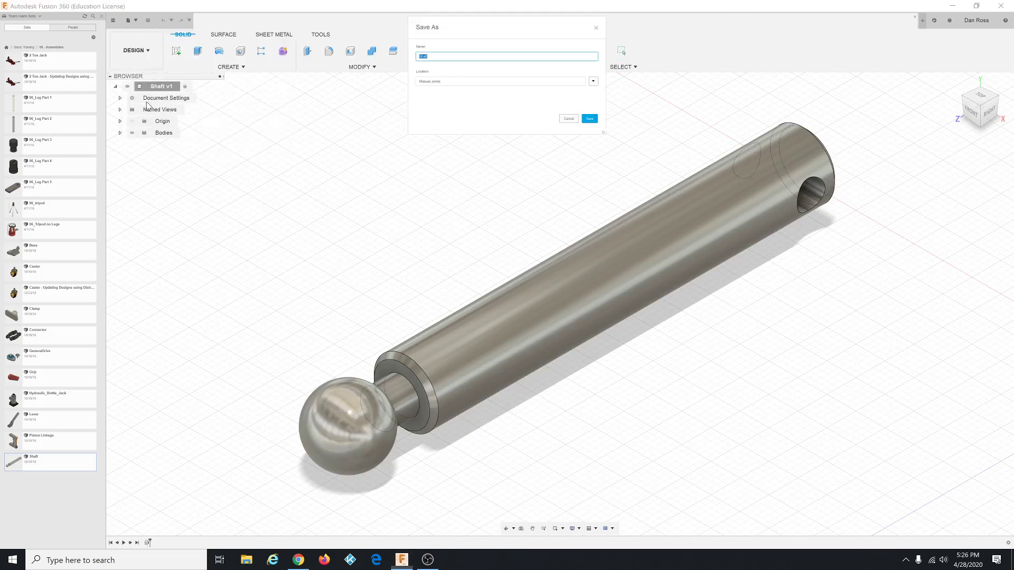
pyautogui.click(590, 119)
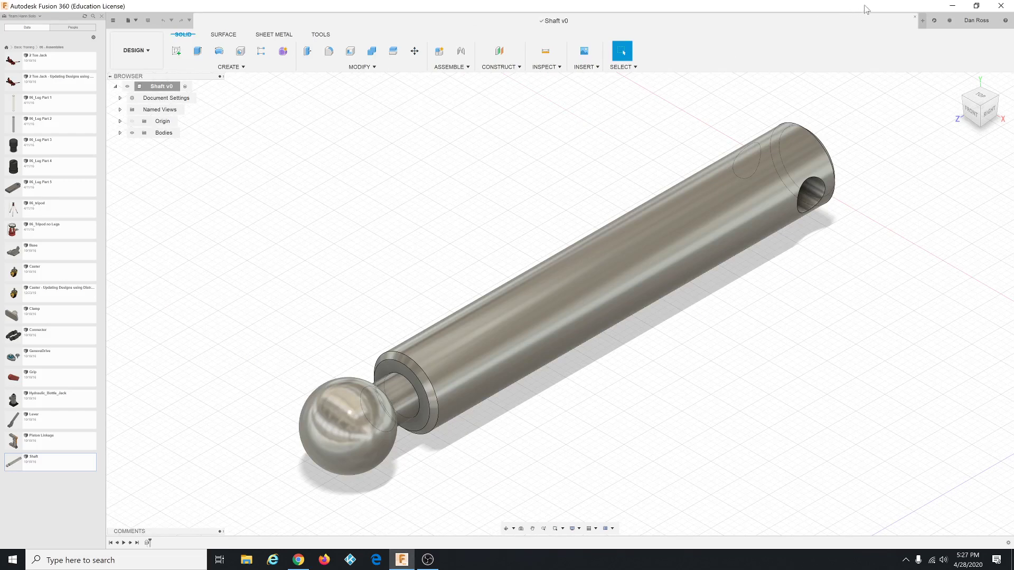
pyautogui.click(918, 20)
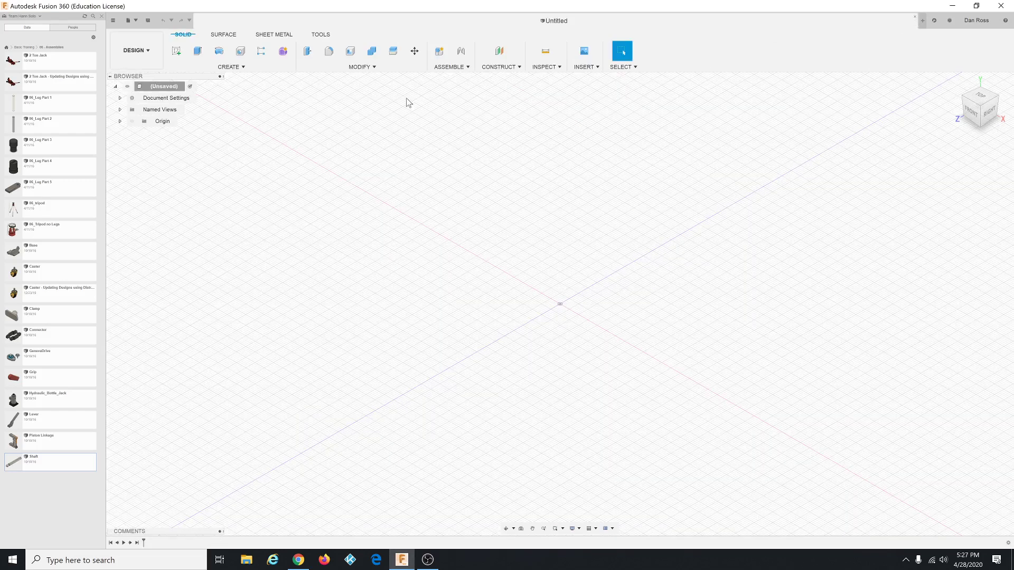
# Return to the project list and open the Manual Joints project containing the copied parts.
pyautogui.click(6, 47)
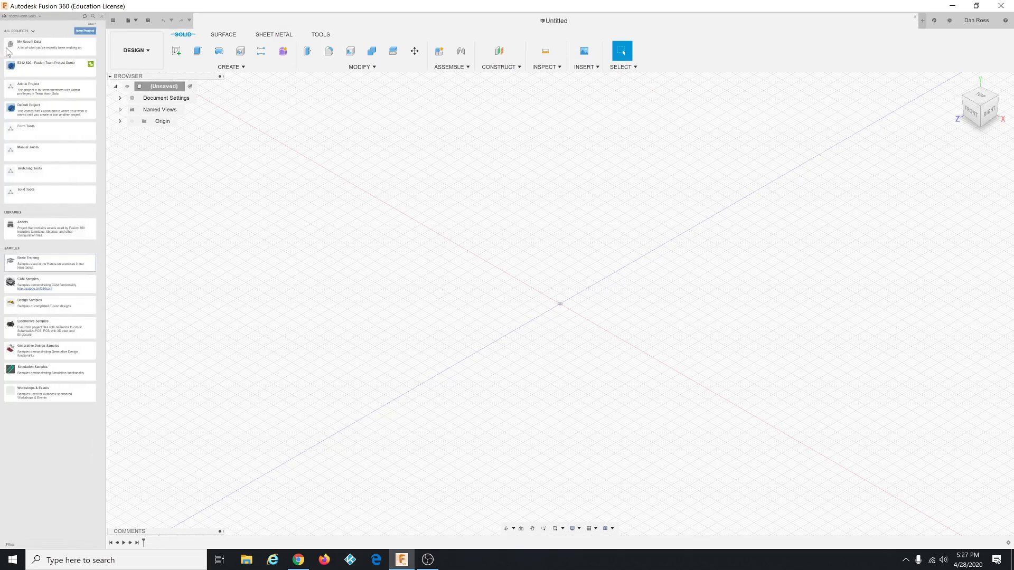
pyautogui.click(53, 154)
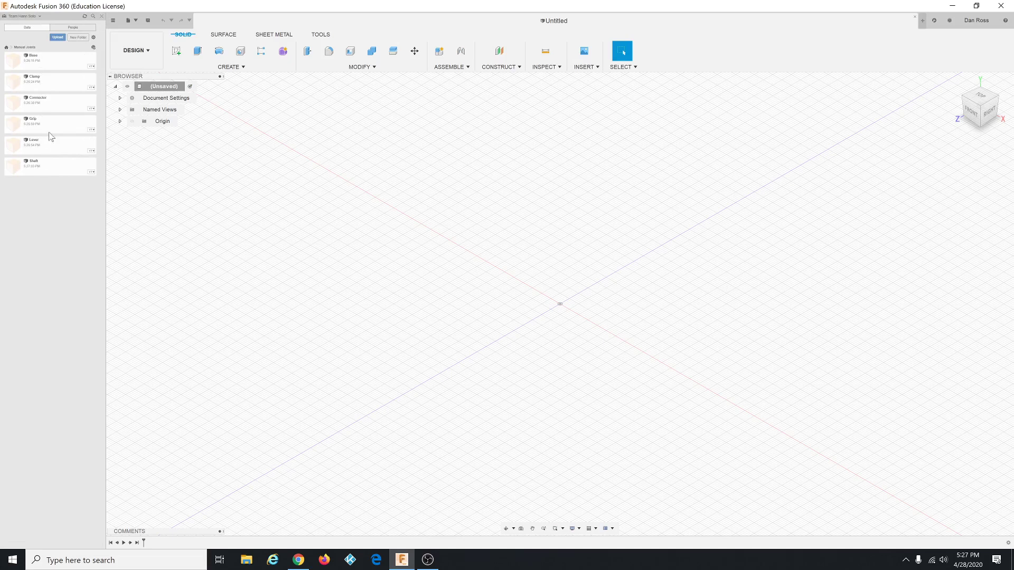
pyautogui.click(50, 131)
pyautogui.click(485, 27)
# Save the empty untitled design as Manual Joints in the Manual Joints project.
pyautogui.click(134, 22)
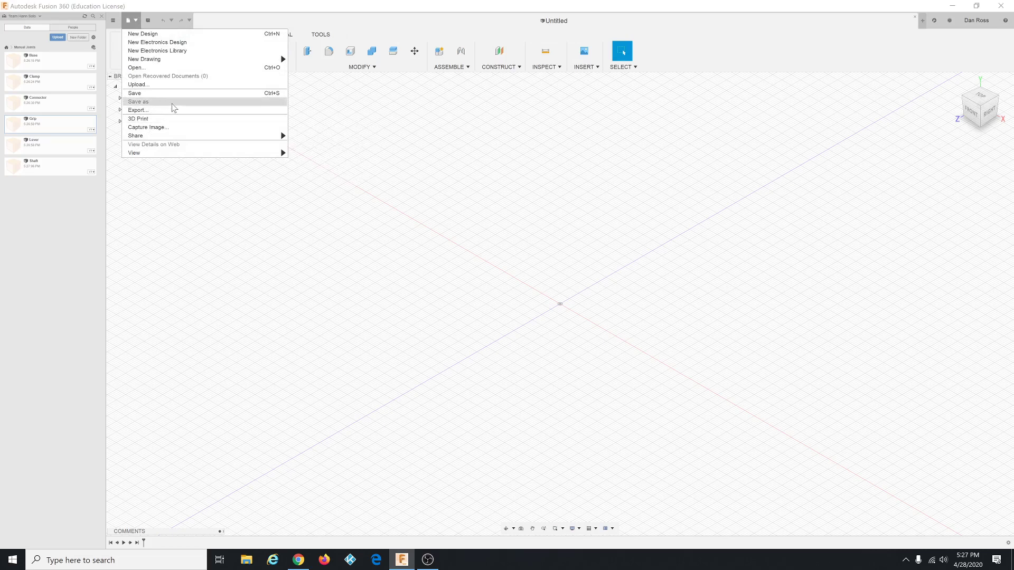
pyautogui.click(204, 95)
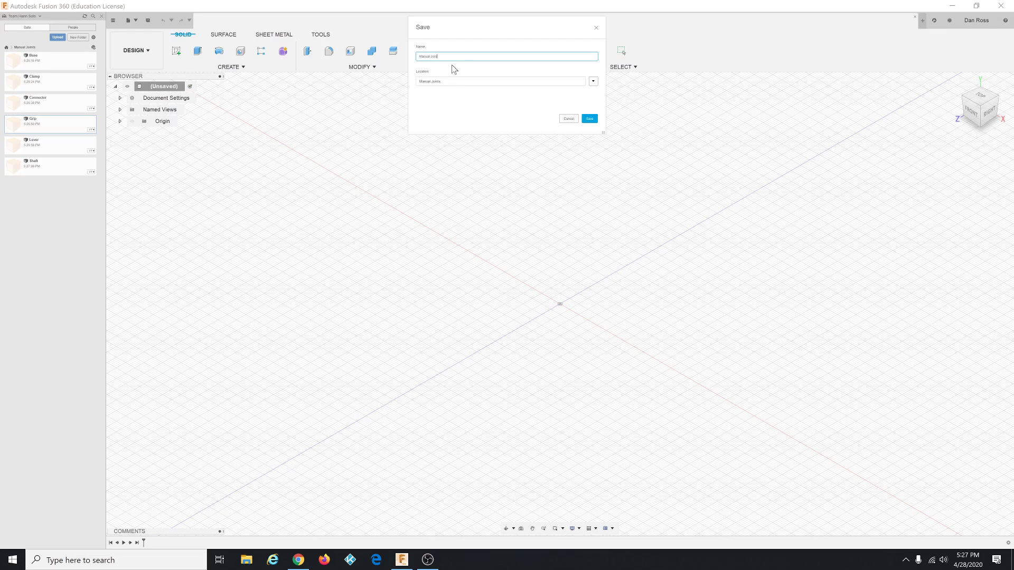
pyautogui.click(589, 119)
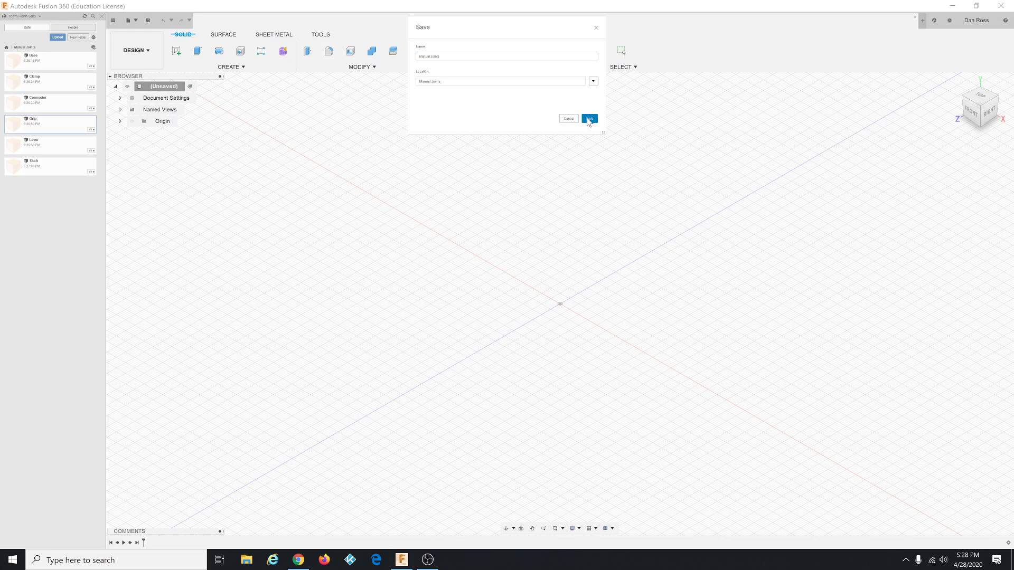
pyautogui.moveTo(454, 56); pyautogui.dragTo(415, 56)
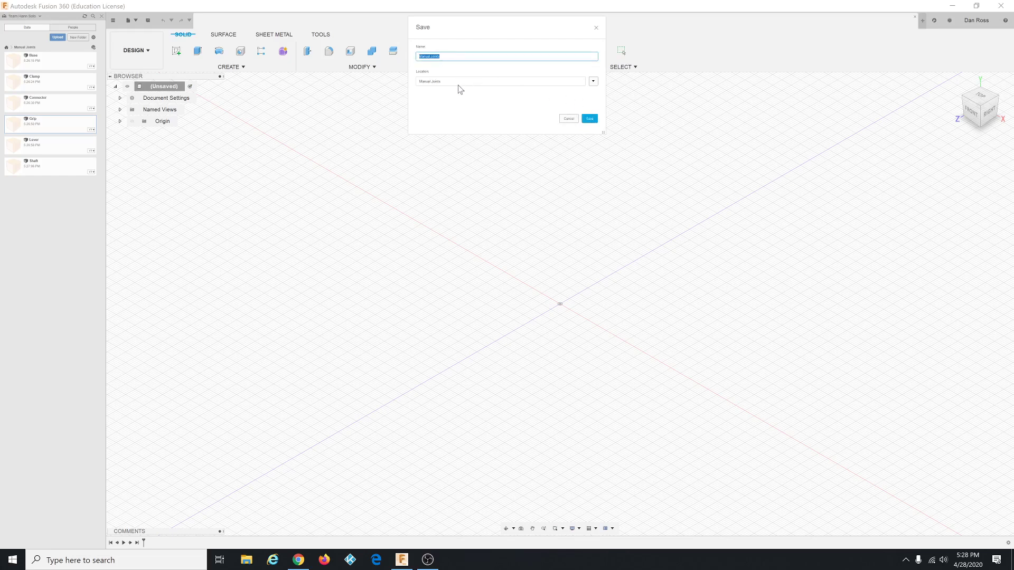
pyautogui.click(590, 118)
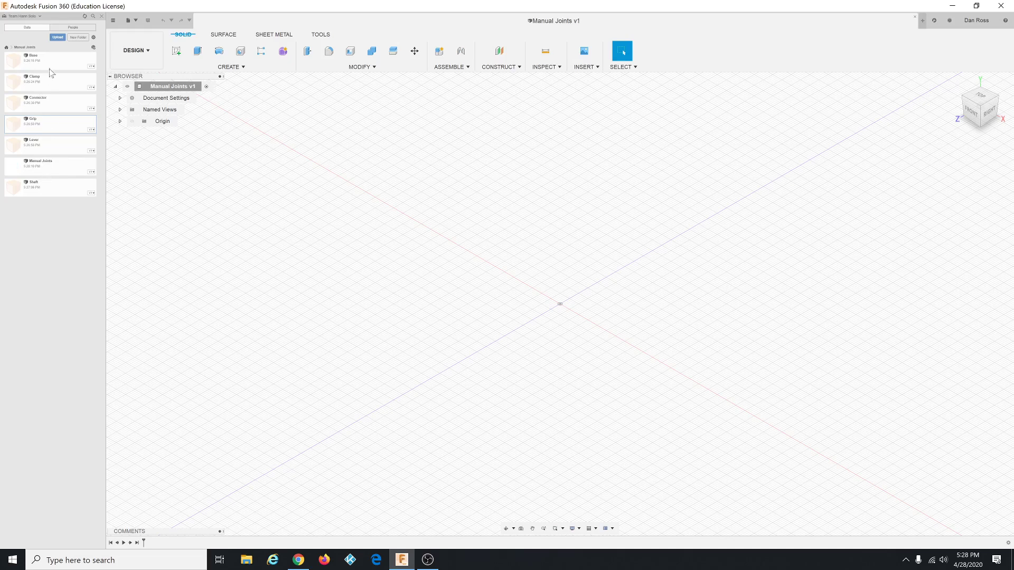
# Insert the Base part into the current design and accept its default position.
pyautogui.click(53, 173)
pyautogui.click(62, 65)
pyautogui.rightClick(61, 59)
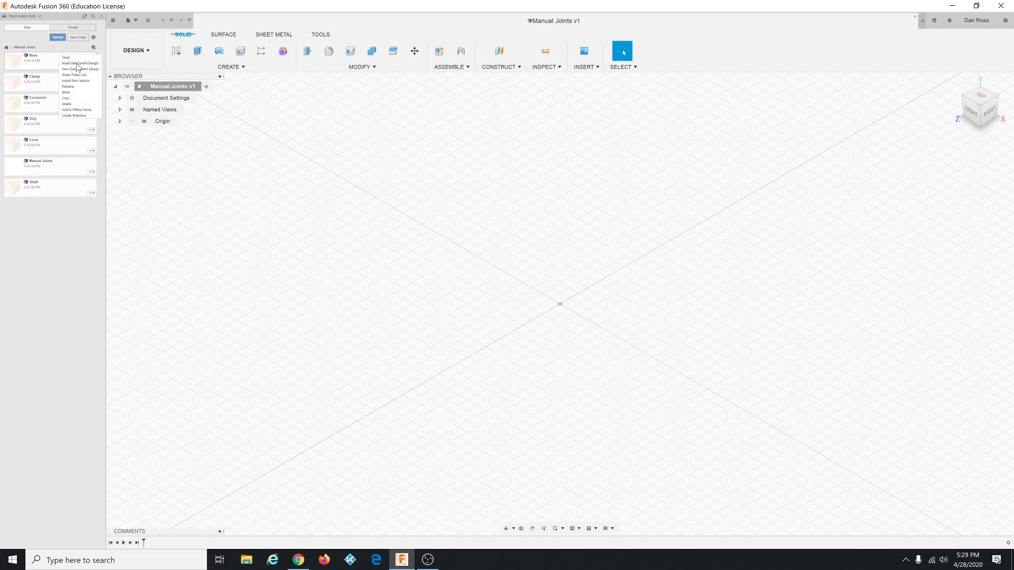
pyautogui.click(77, 64)
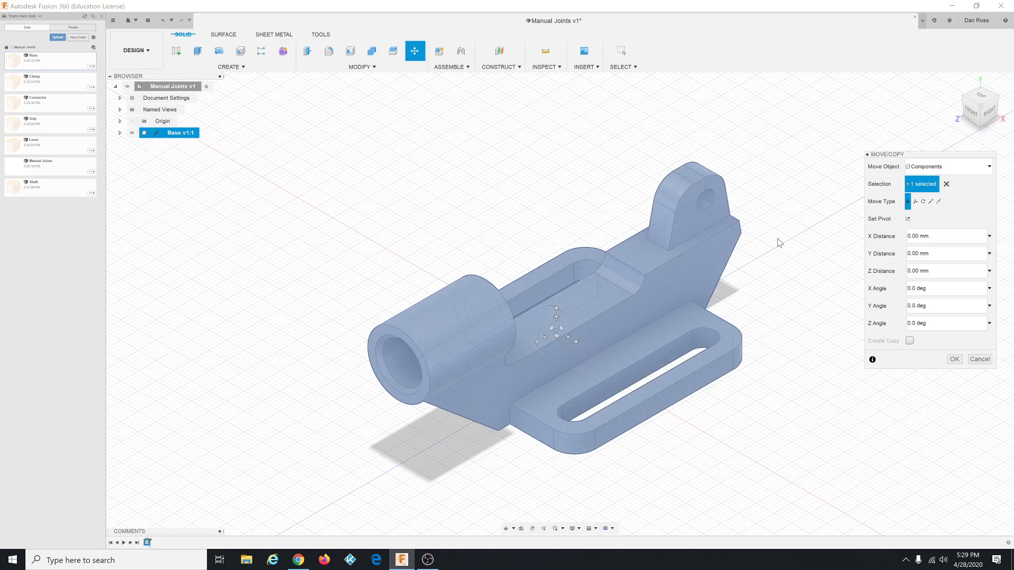
pyautogui.click(954, 359)
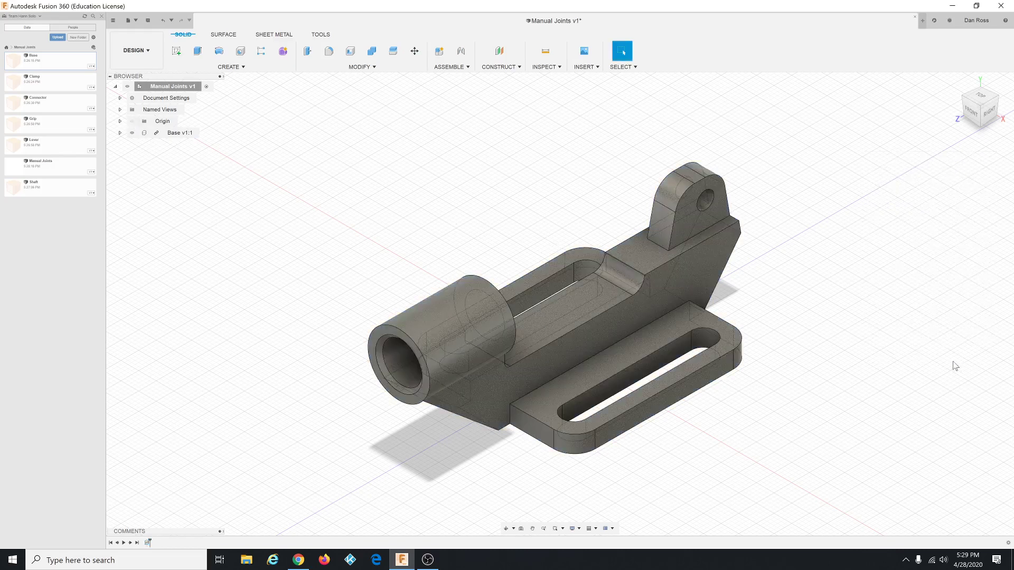
# Insert the Lever part into the current design and move it up 52 mm in Y, clear of the Base.
pyautogui.scroll(-5, 206, 283)
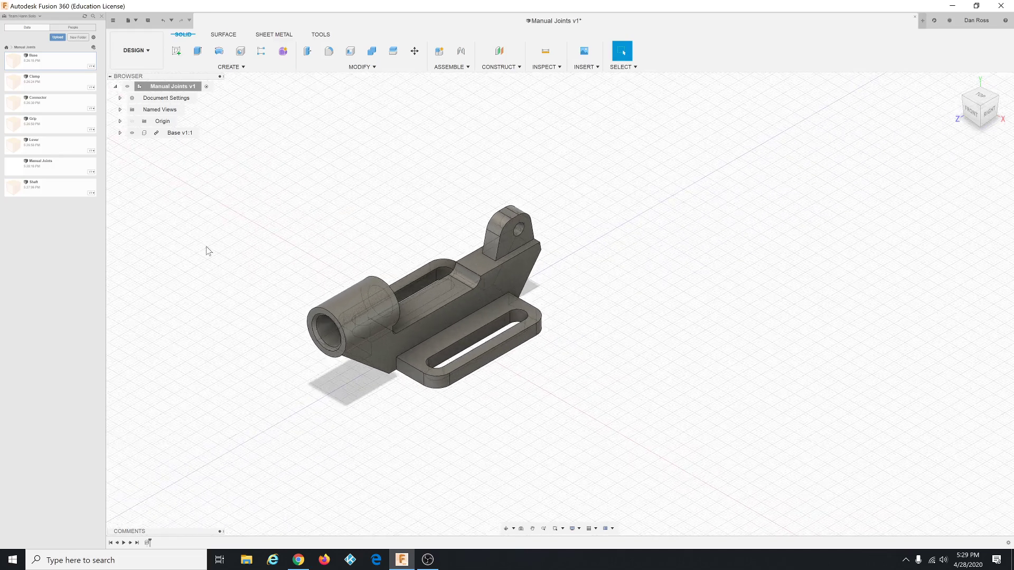
pyautogui.rightClick(61, 148)
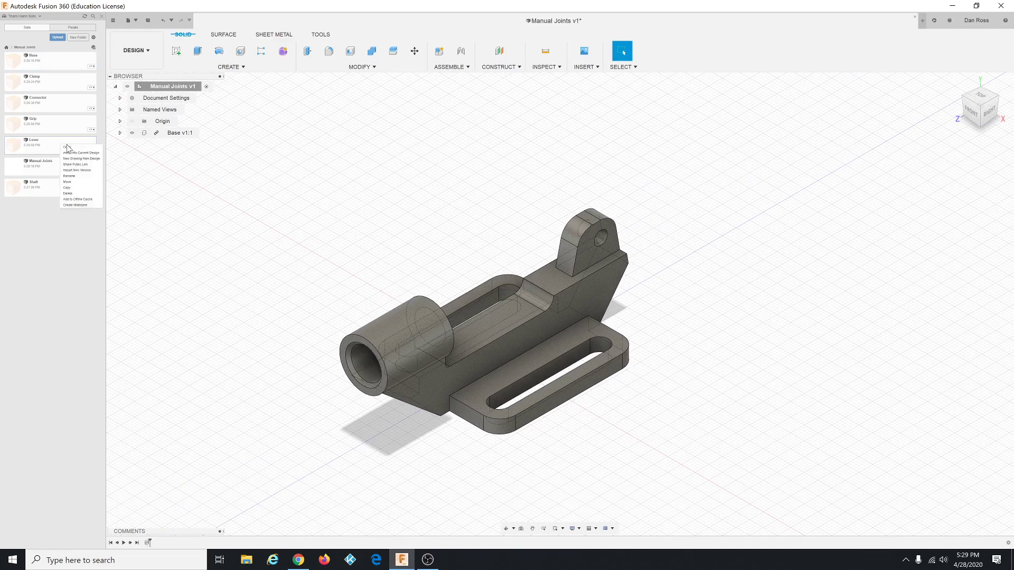
pyautogui.click(81, 153)
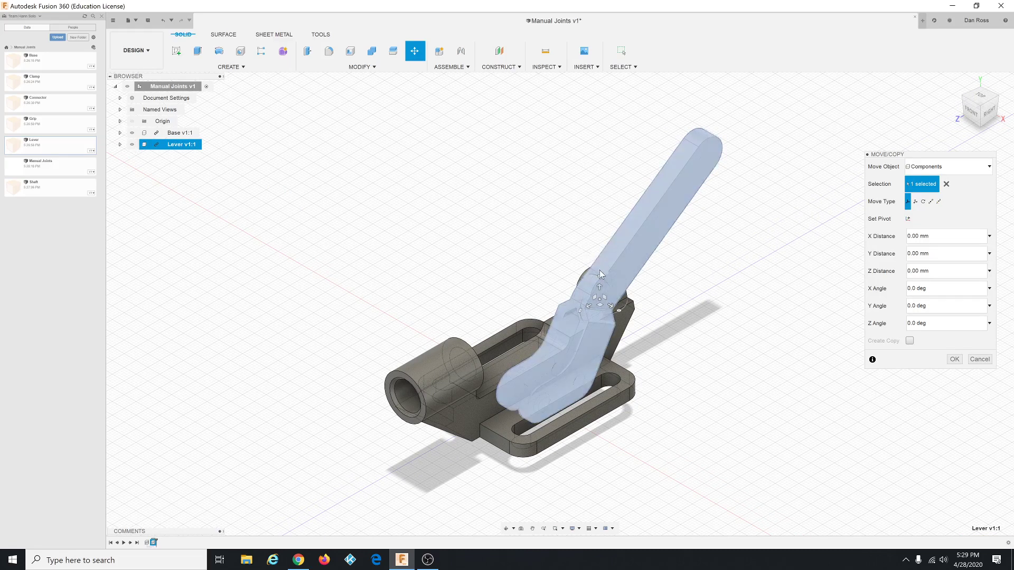
pyautogui.moveTo(600, 286); pyautogui.dragTo(599, 144)
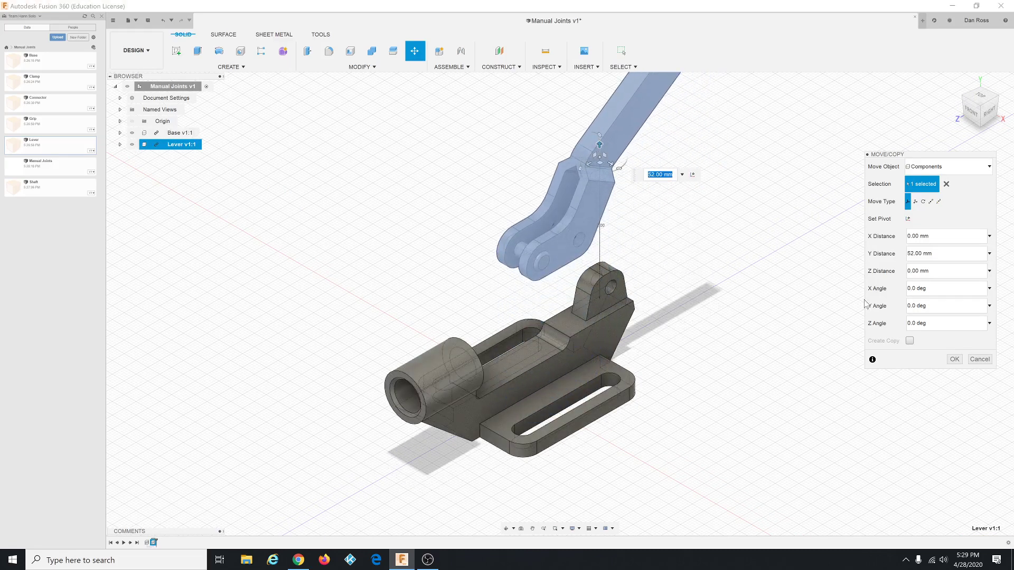
pyautogui.click(955, 359)
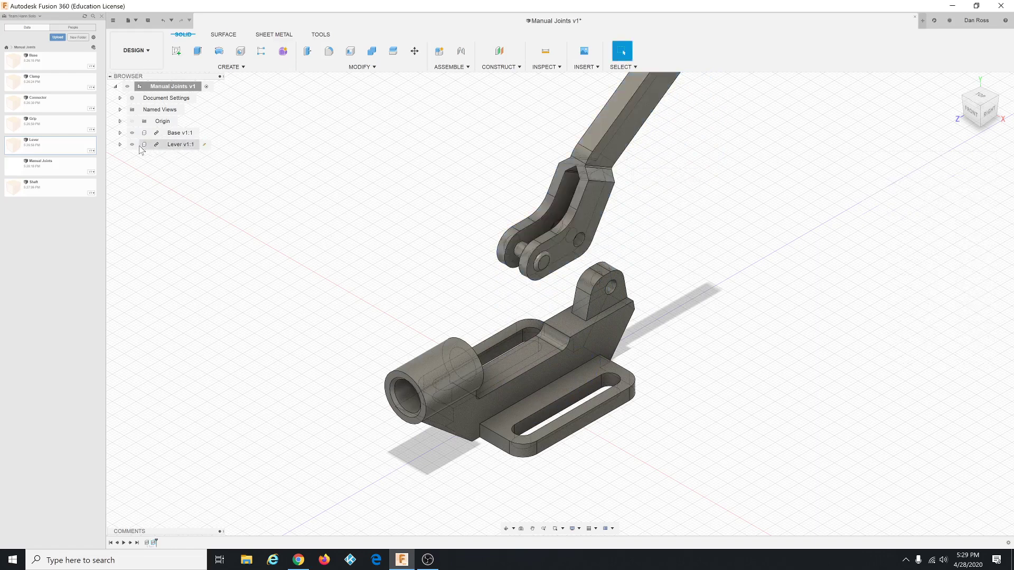
# Examine the Lever component's contents in the browser, including its origin geometry, and collapse it again.
pyautogui.click(121, 144)
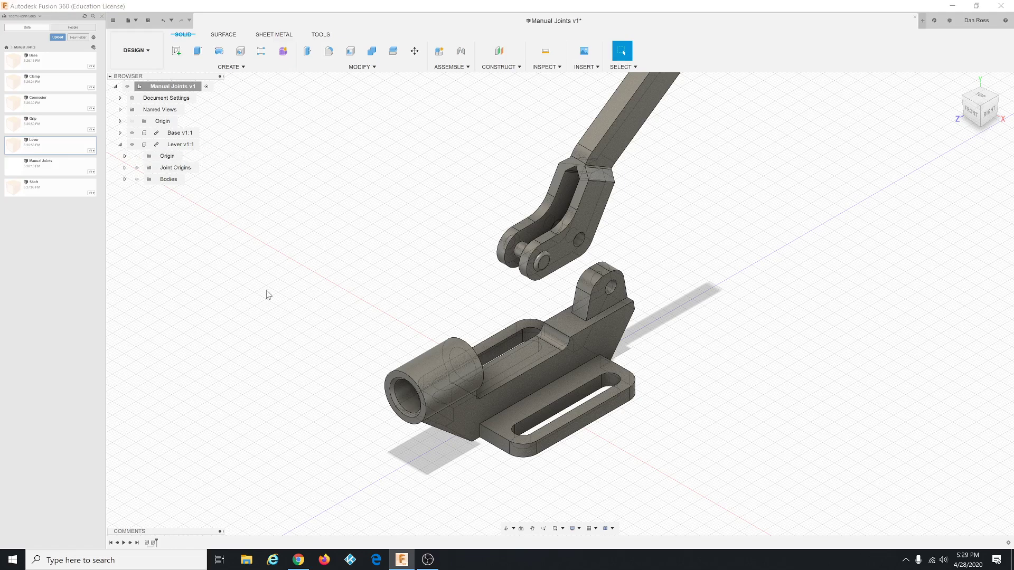
pyautogui.scroll(-1, 285, 267)
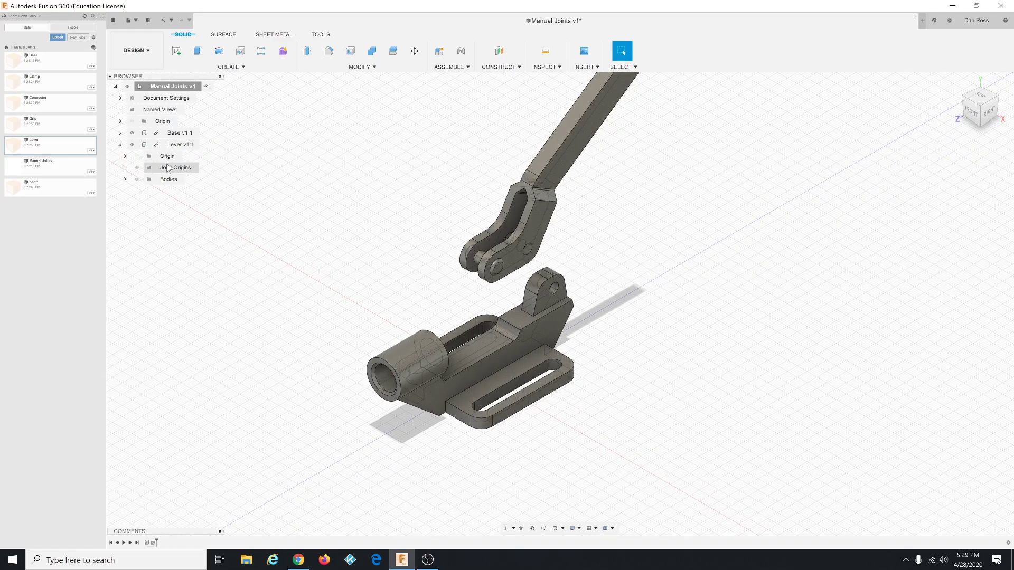
pyautogui.click(125, 156)
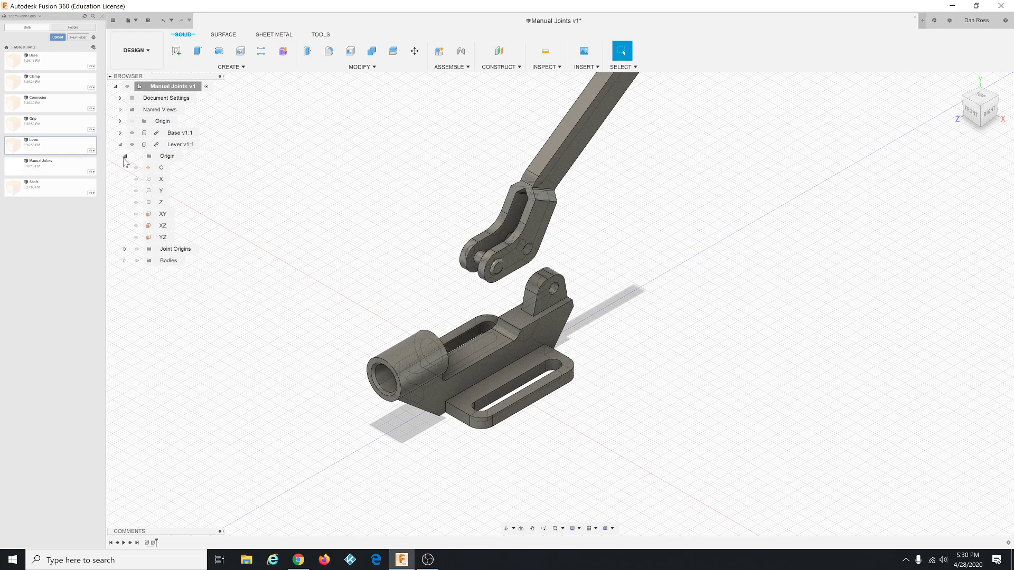
pyautogui.click(124, 157)
pyautogui.click(120, 145)
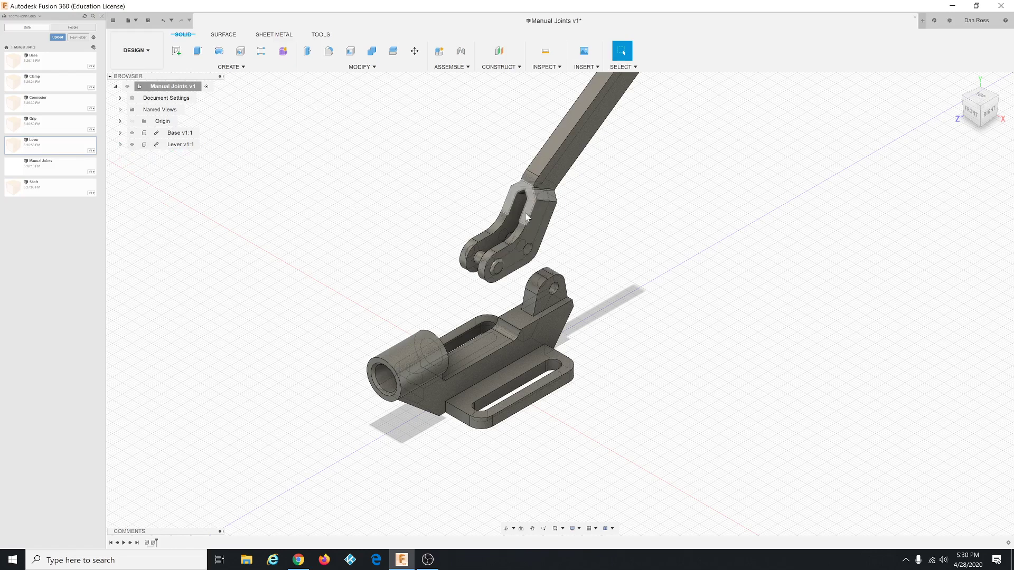
pyautogui.scroll(2, 520, 227)
pyautogui.scroll(2, 459, 205)
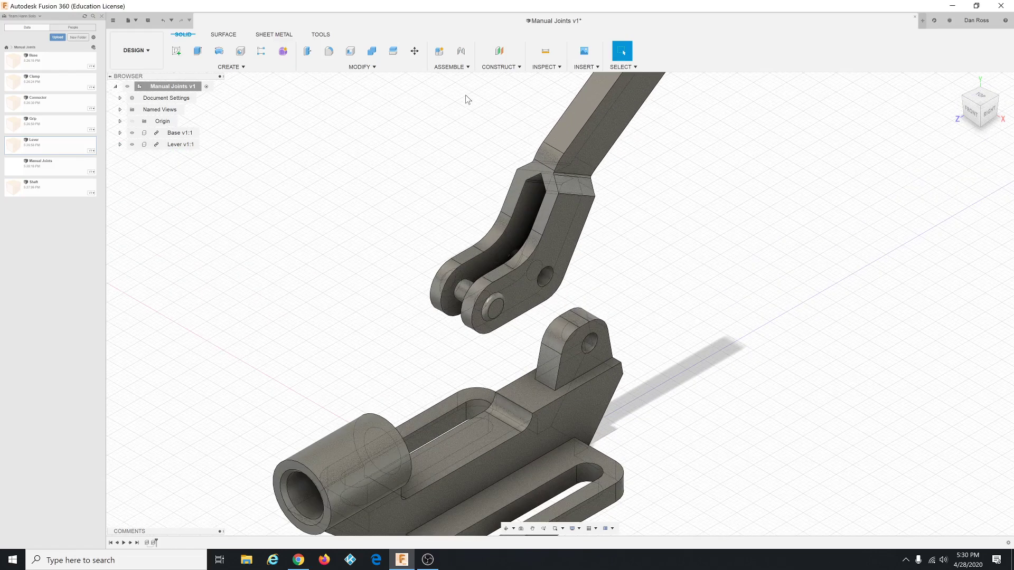
pyautogui.click(456, 67)
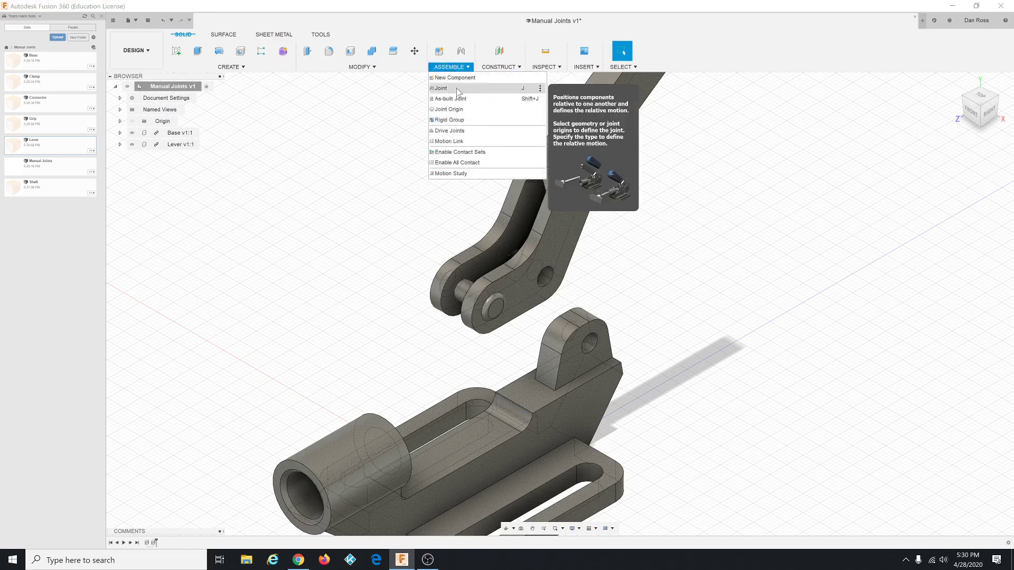
pyautogui.click(457, 90)
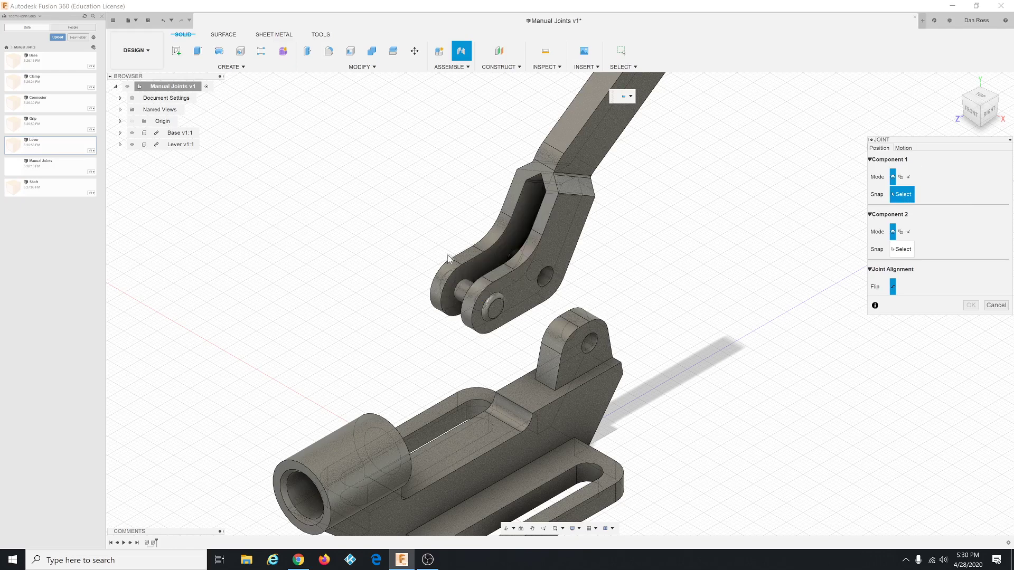
pyautogui.keyDown('shift'); pyautogui.moveTo(478, 288); pyautogui.dragTo(460, 277, button='middle'); pyautogui.keyUp('shift')
pyautogui.scroll(1, 475, 257)
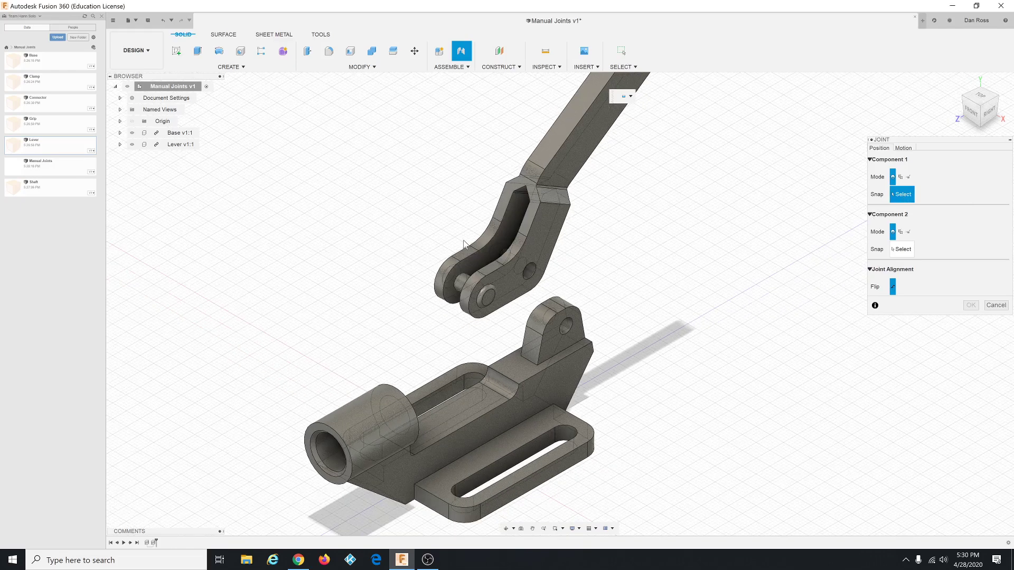
pyautogui.scroll(1, 432, 270)
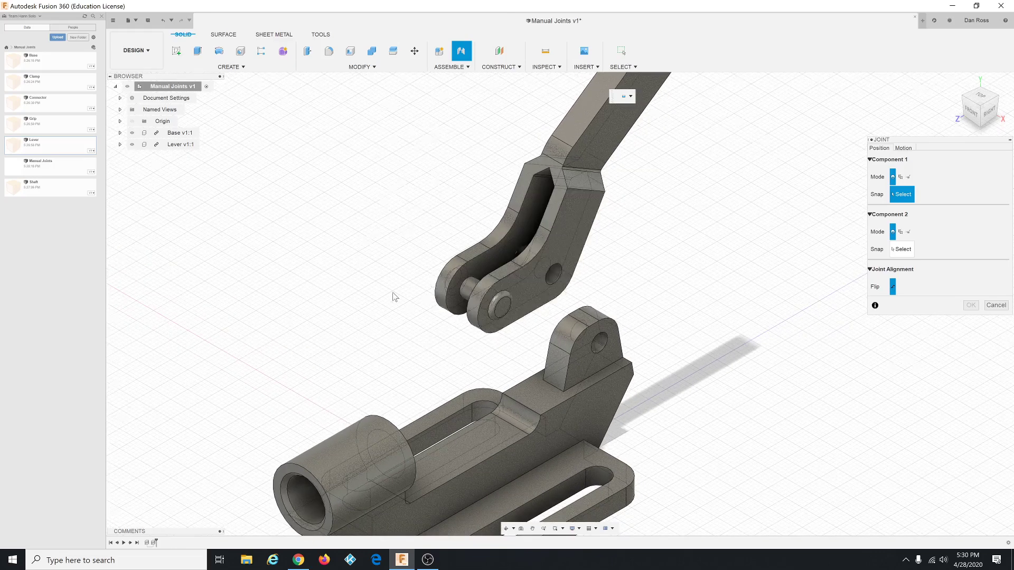
pyautogui.scroll(-2, 392, 298)
pyautogui.scroll(1, 375, 318)
pyautogui.scroll(-1, 459, 321)
pyautogui.press('Escape')
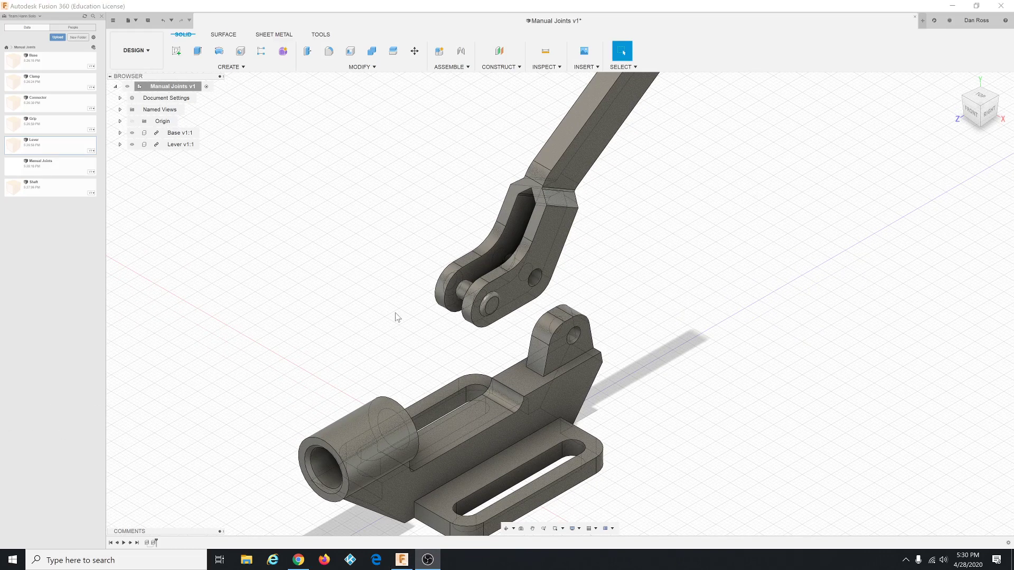
pyautogui.click(413, 10)
pyautogui.scroll(3, 382, 290)
pyautogui.keyDown('shift'); pyautogui.moveTo(382, 290); pyautogui.dragTo(414, 296, button='middle'); pyautogui.keyUp('shift')
pyautogui.scroll(3, 414, 296)
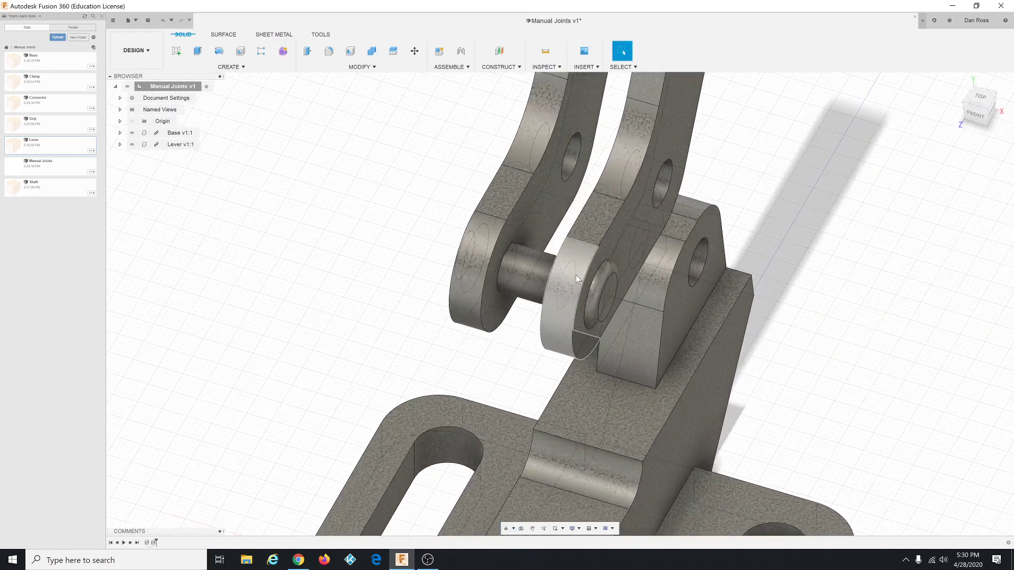
pyautogui.scroll(2, 544, 277)
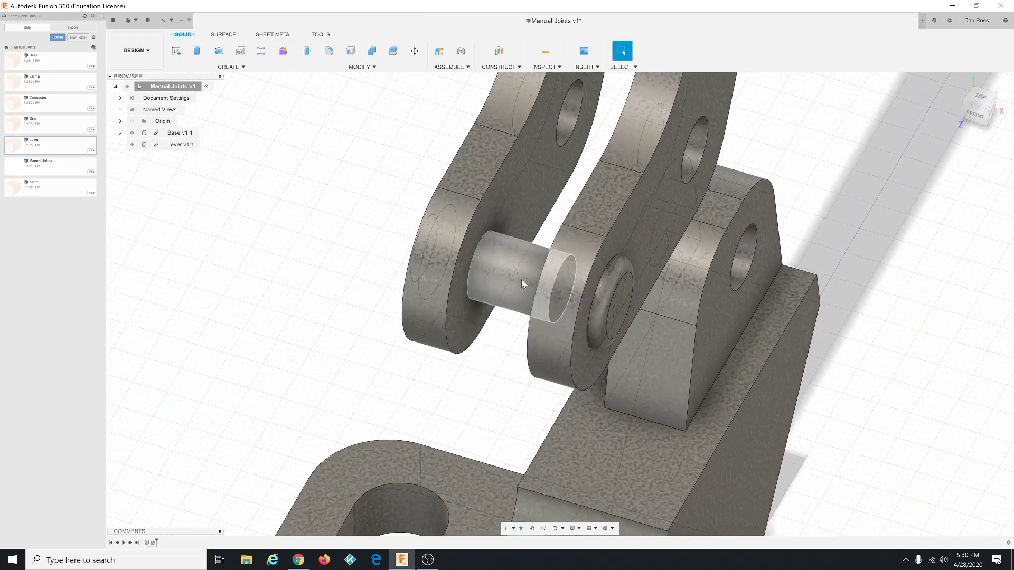
pyautogui.click(454, 67)
pyautogui.click(457, 88)
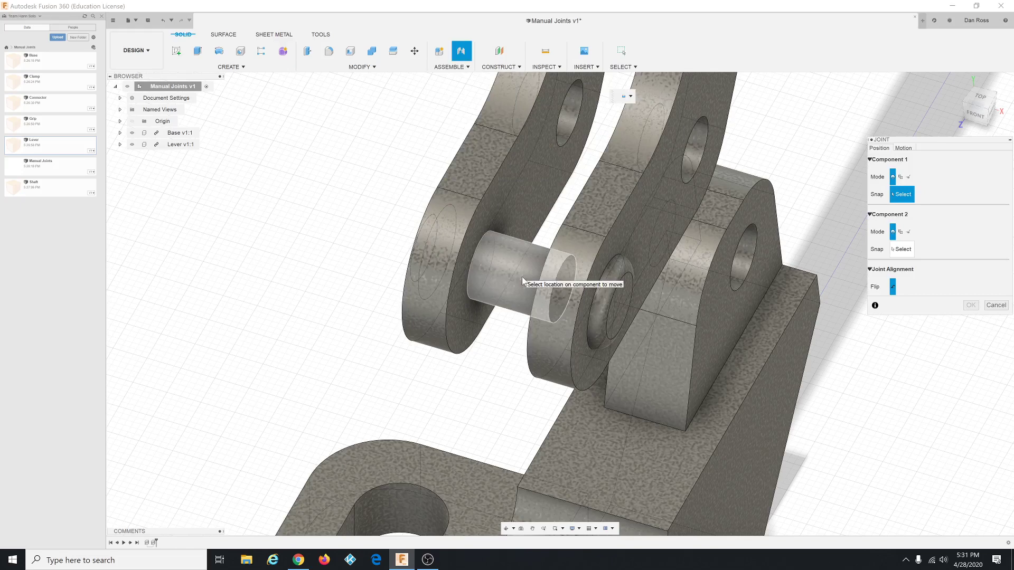
pyautogui.click(521, 279)
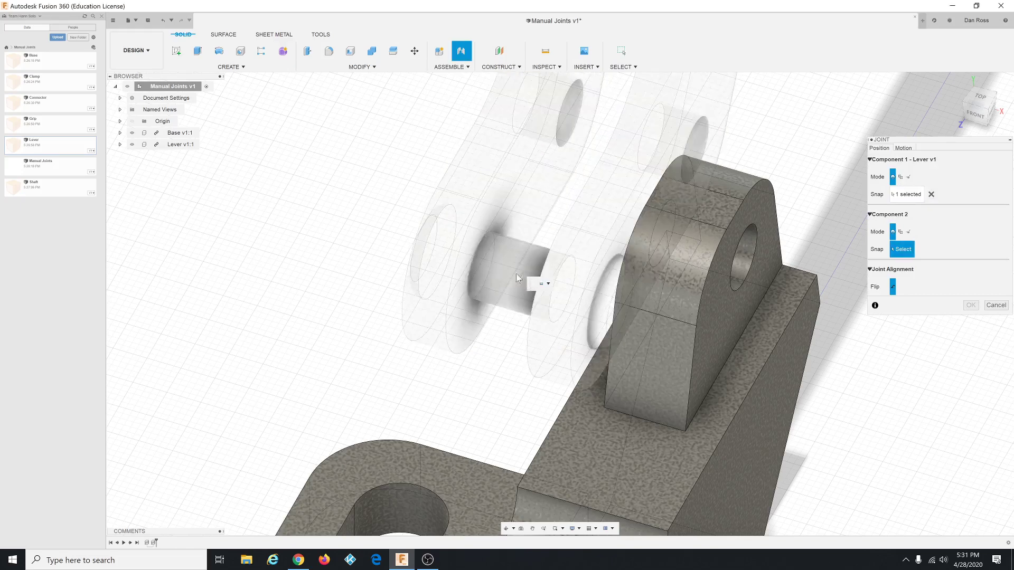
pyautogui.scroll(-5, 353, 159)
pyautogui.scroll(-3, 362, 175)
pyautogui.scroll(8, 505, 214)
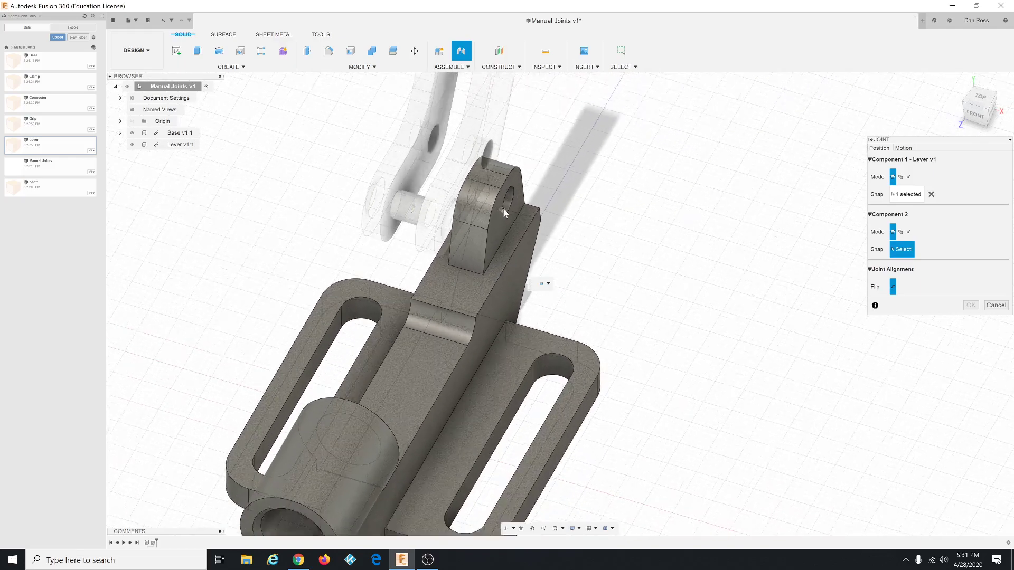
pyautogui.keyDown('shift'); pyautogui.moveTo(504, 213); pyautogui.dragTo(495, 205, button='middle'); pyautogui.keyUp('shift')
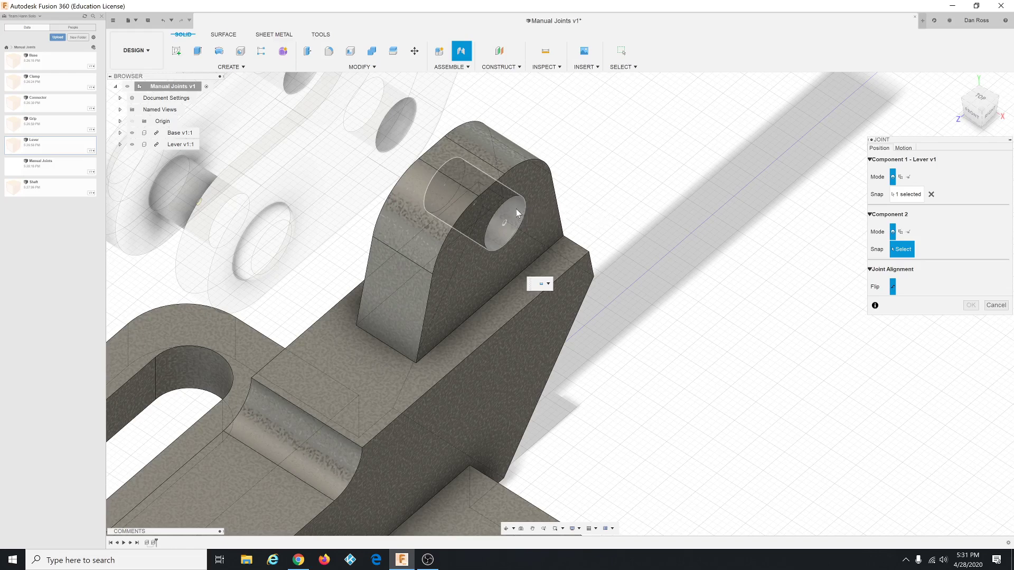
pyautogui.click(476, 207)
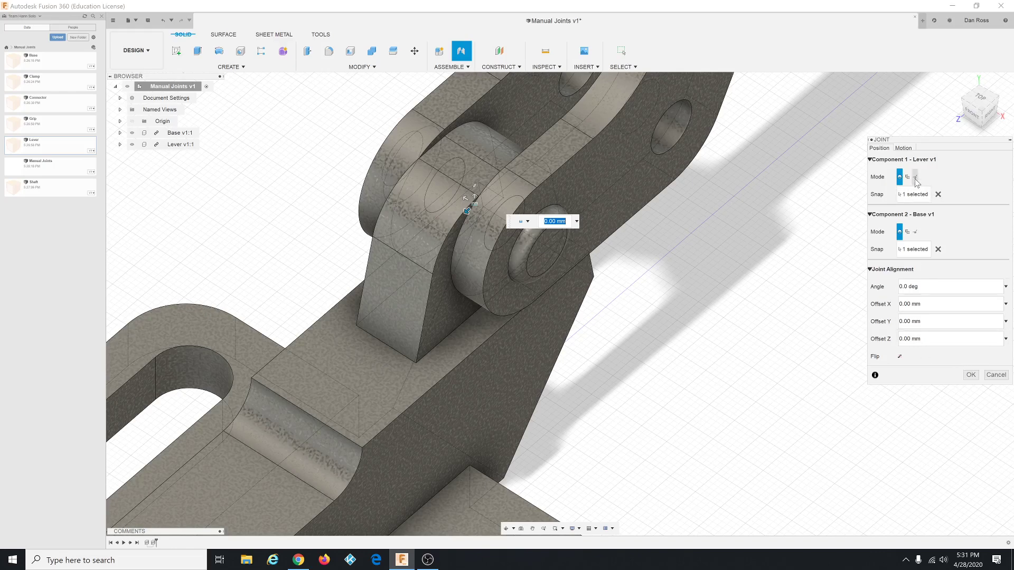
pyautogui.click(996, 375)
pyautogui.scroll(-2, 689, 422)
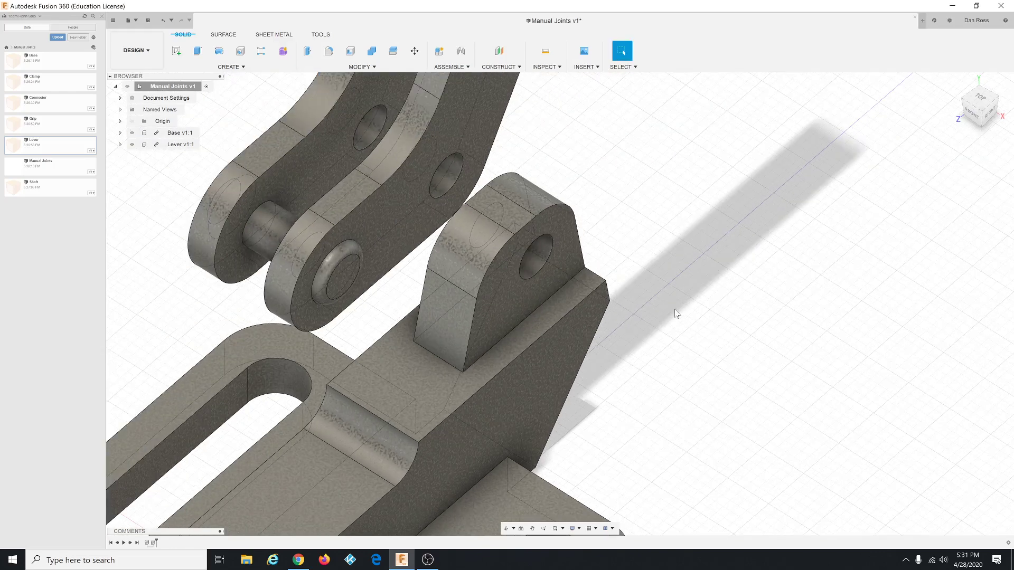
# Create a Revolute joint between the centre of the Lever's cross pin and the centre of the hole in the Base's upright lug.
pyautogui.click(449, 67)
pyautogui.click(450, 87)
pyautogui.click(630, 97)
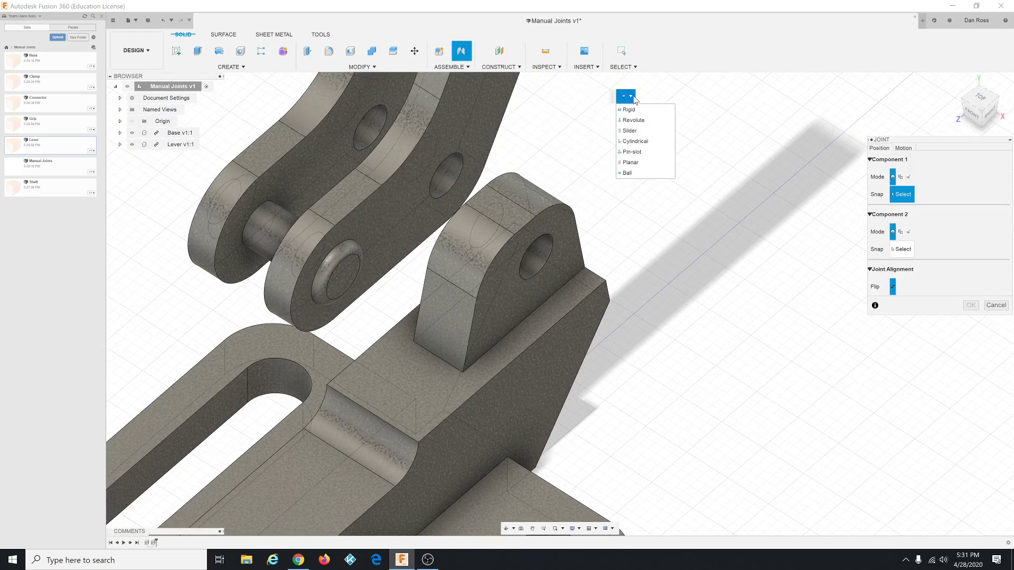
pyautogui.click(630, 131)
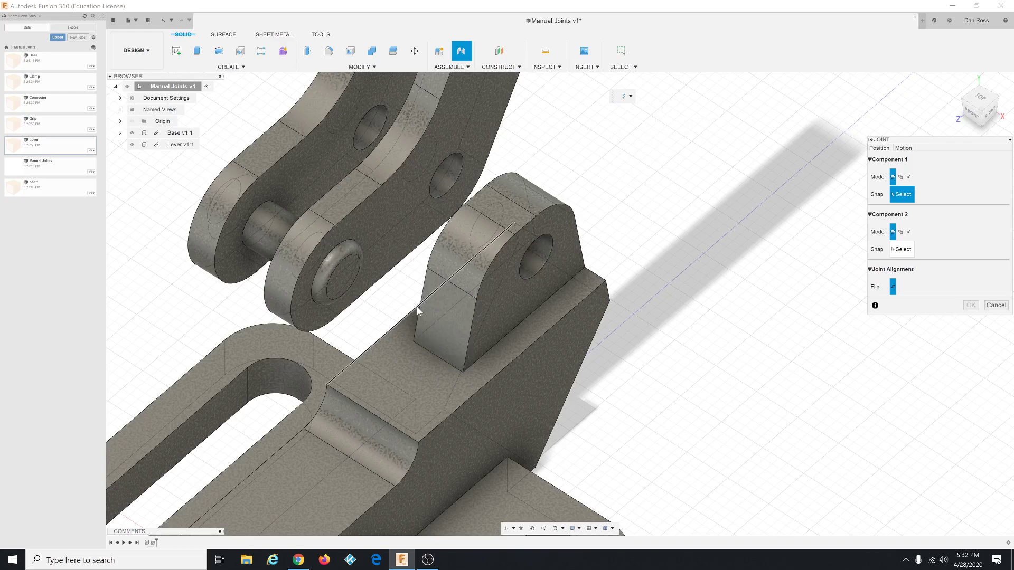
pyautogui.keyDown('shift'); pyautogui.moveTo(443, 275); pyautogui.dragTo(333, 309, button='middle'); pyautogui.keyUp('shift')
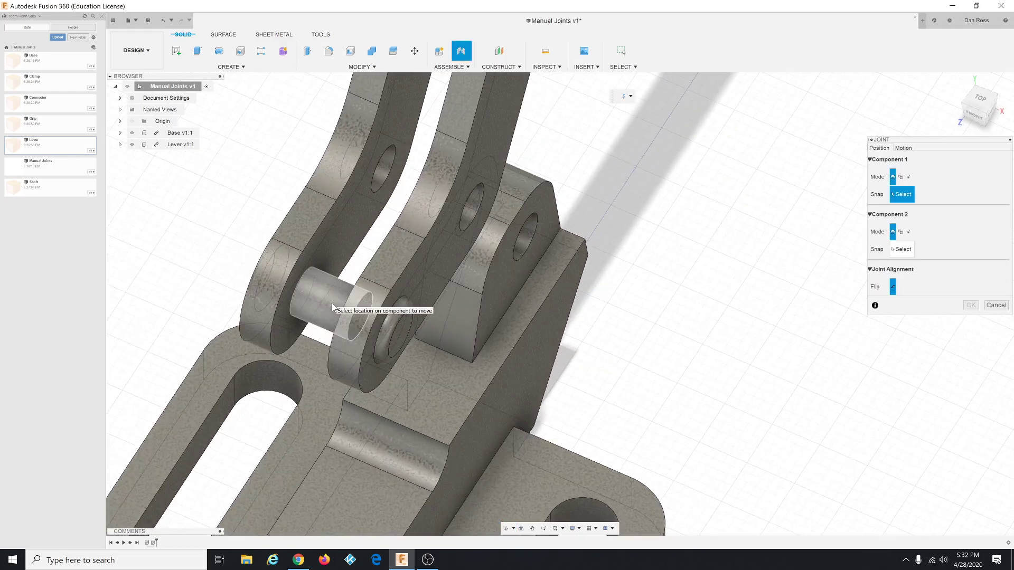
pyautogui.click(332, 308)
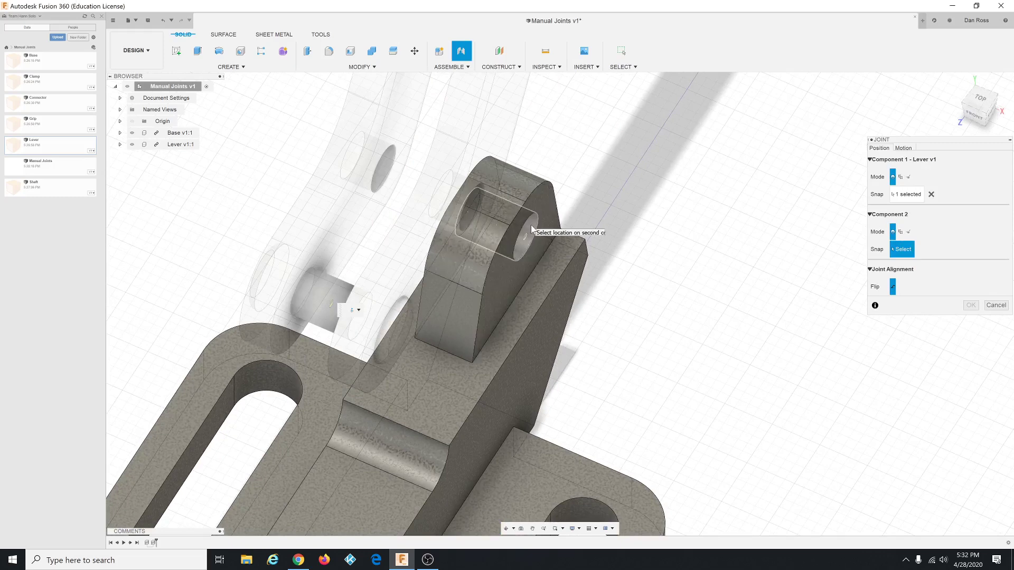
pyautogui.click(496, 222)
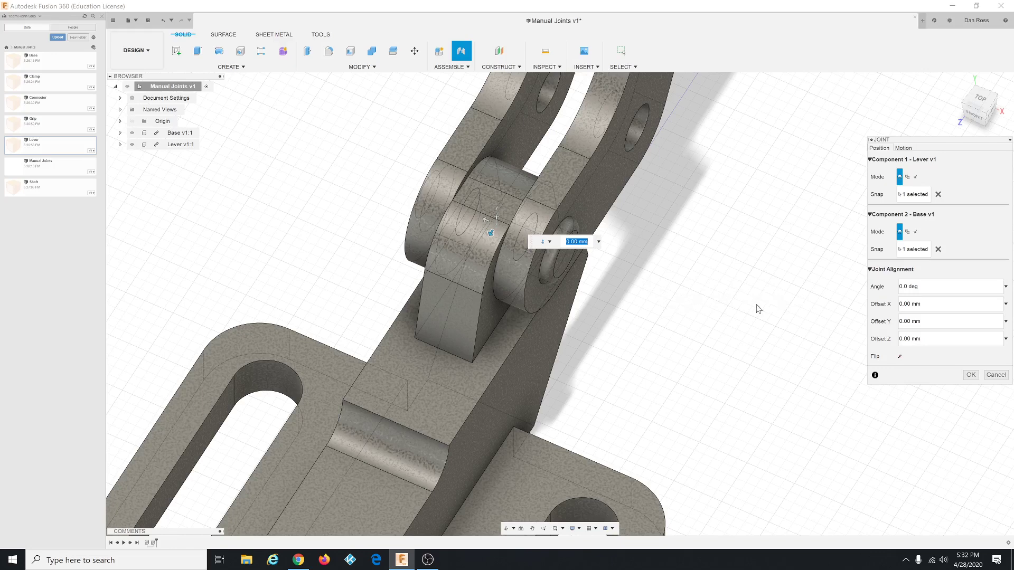
pyautogui.click(971, 375)
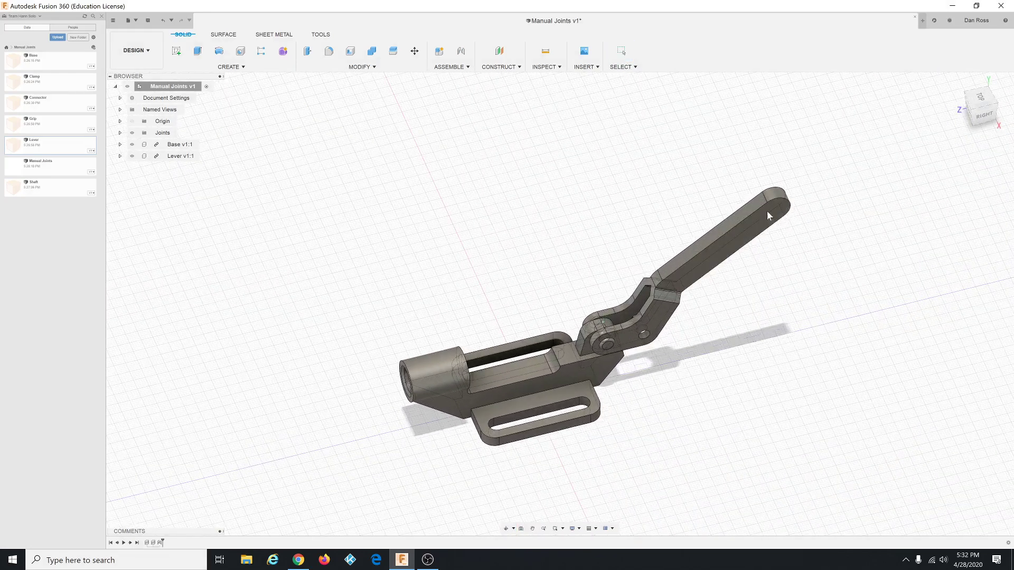
# Try moving the Lever and the Base freely to test the assembly, undoing each move.
pyautogui.moveTo(767, 211); pyautogui.dragTo(719, 213)
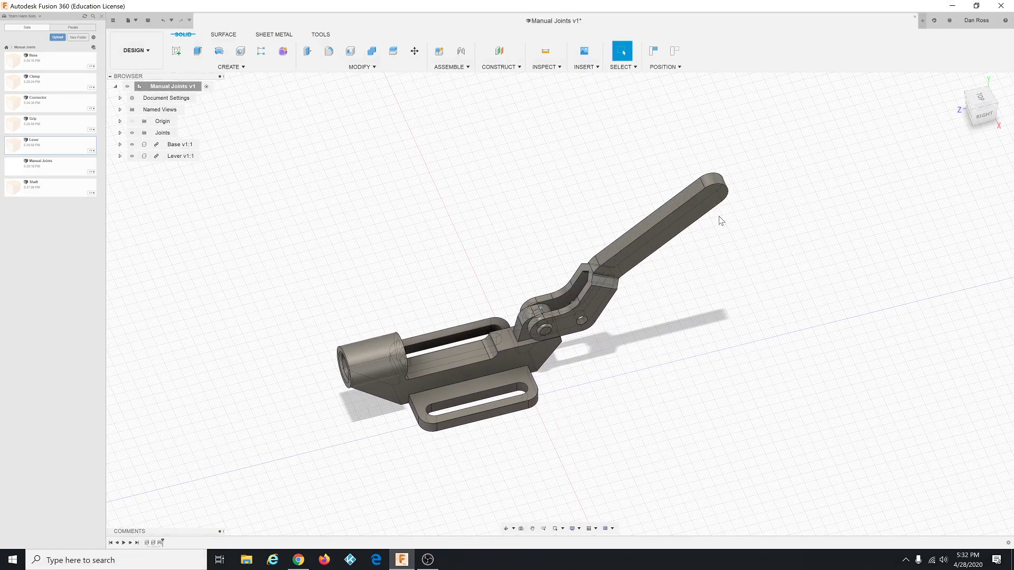
pyautogui.hotkey('ctrl', 'z')
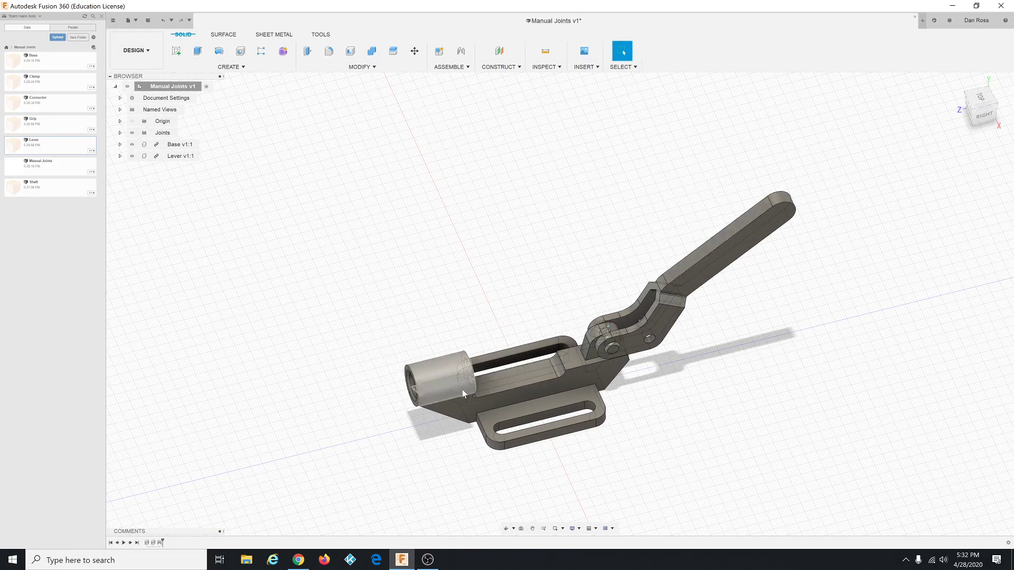
pyautogui.moveTo(447, 389); pyautogui.dragTo(615, 288)
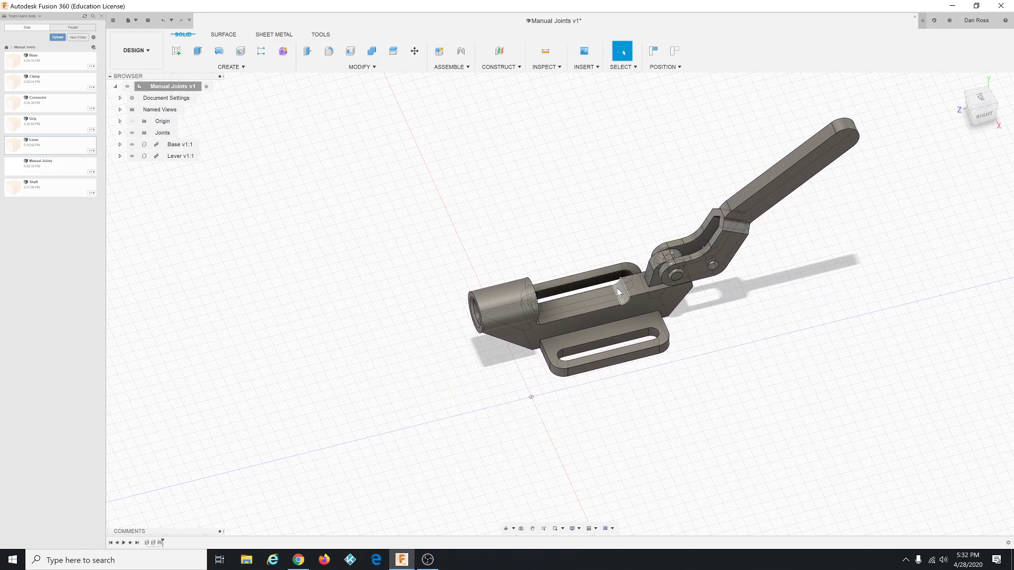
pyautogui.hotkey('ctrl', 'z')
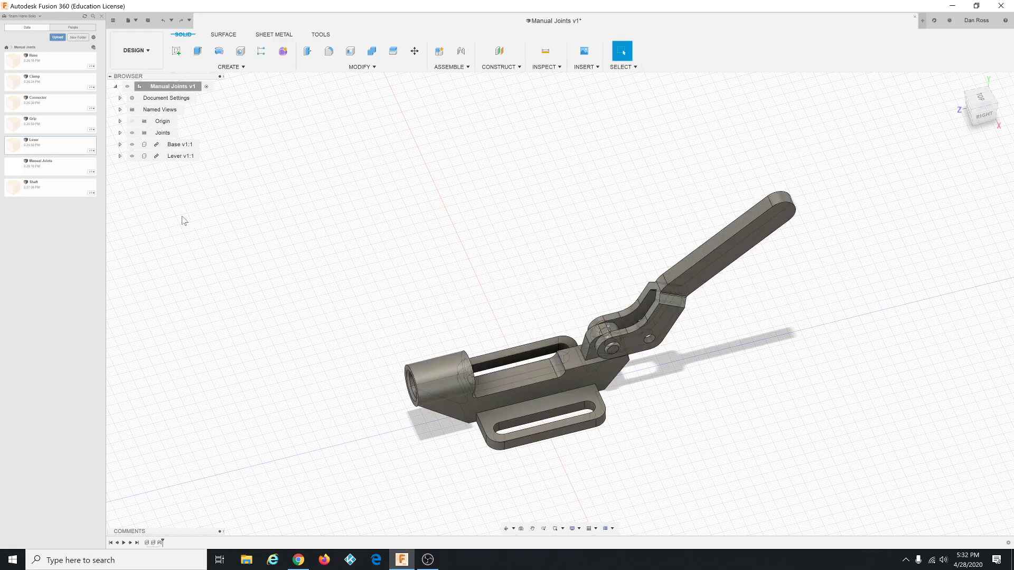
# Ground the Base component to fix it in place.
pyautogui.click(178, 147)
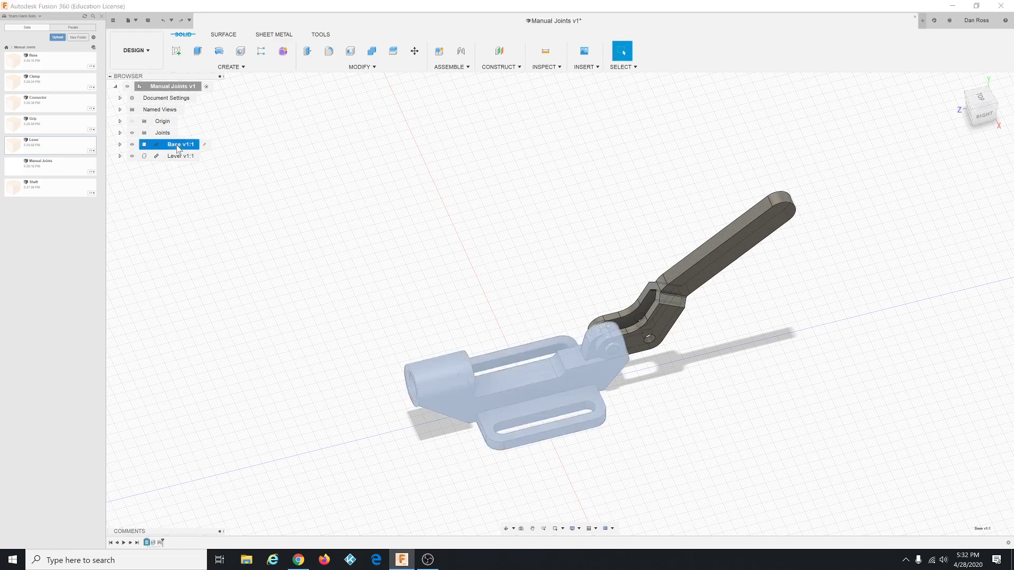
pyautogui.rightClick(178, 148)
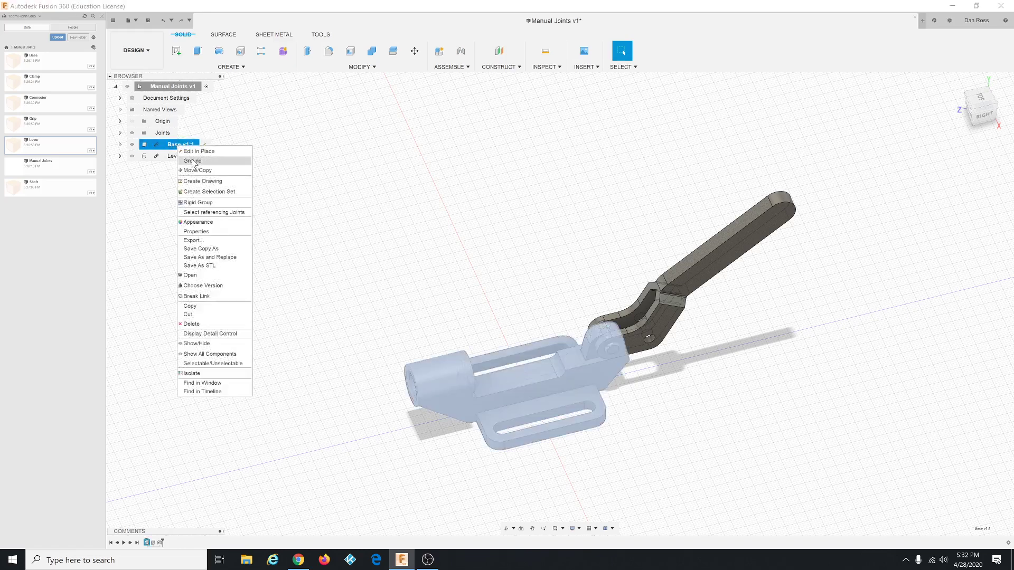
pyautogui.click(193, 161)
pyautogui.click(505, 195)
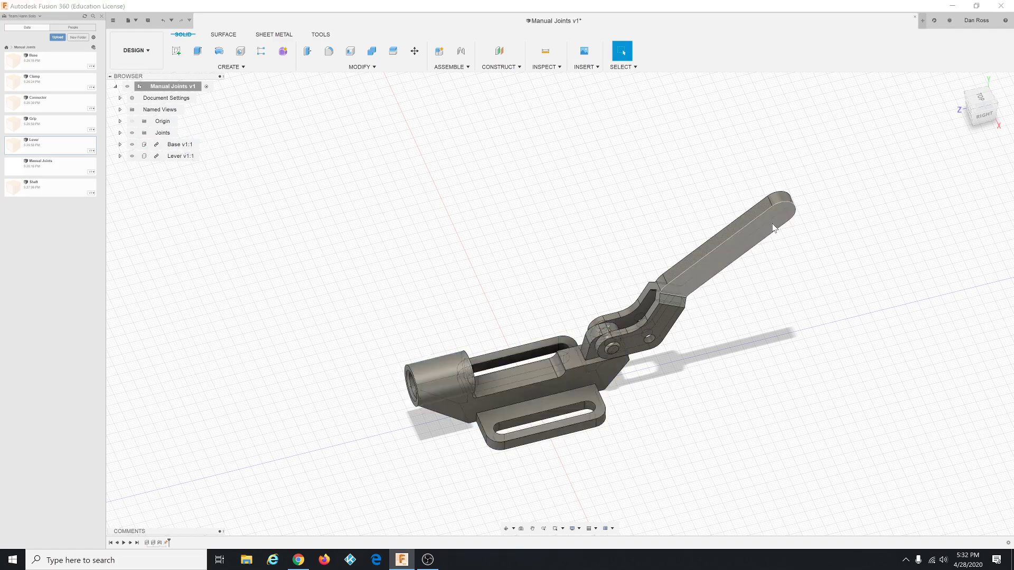
# Swing the Lever about its pin to check the revolute motion against the grounded Base.
pyautogui.moveTo(781, 214); pyautogui.dragTo(652, 268)
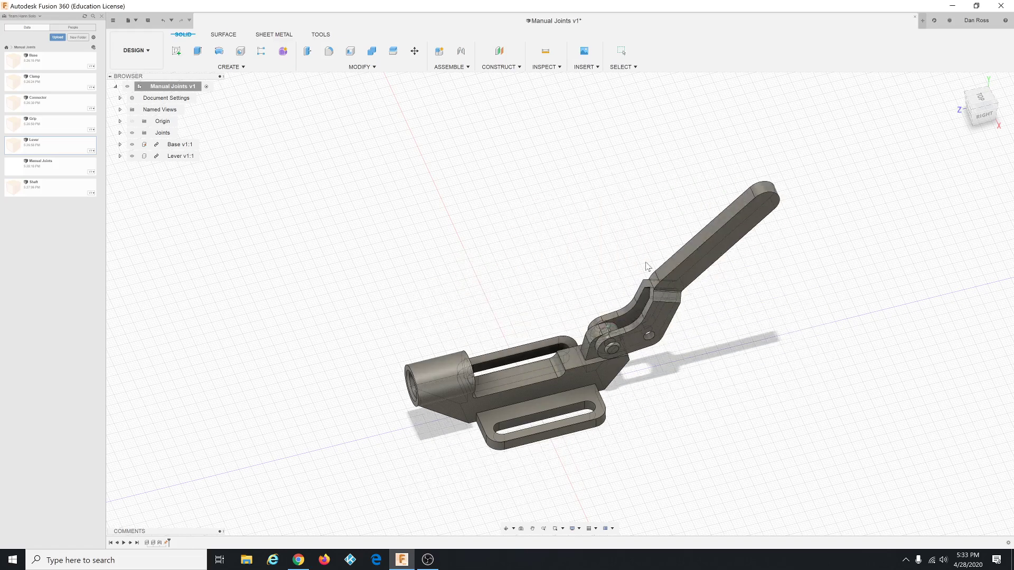
pyautogui.scroll(-1, 727, 278)
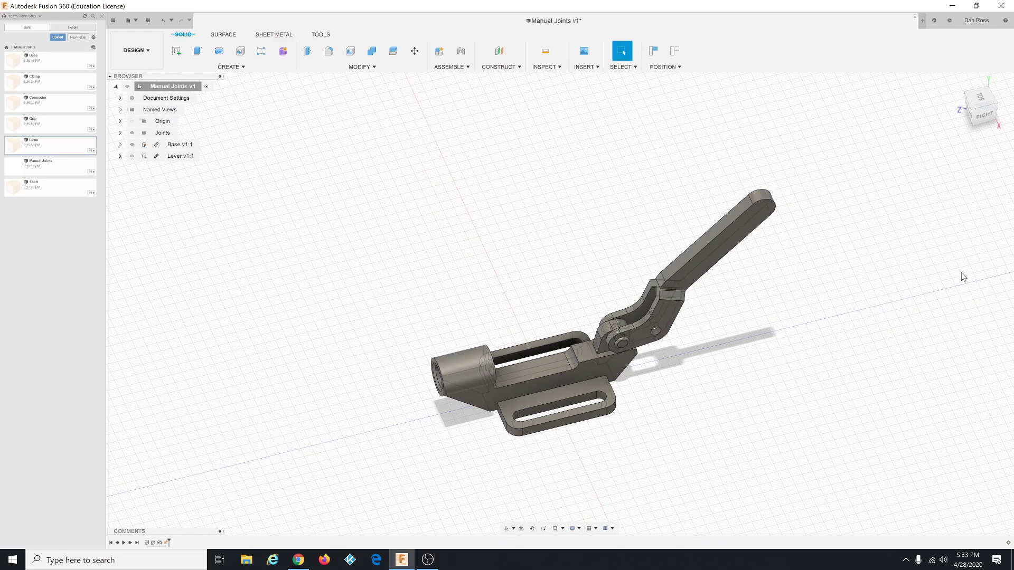
pyautogui.hotkey('alt', 'Tab')
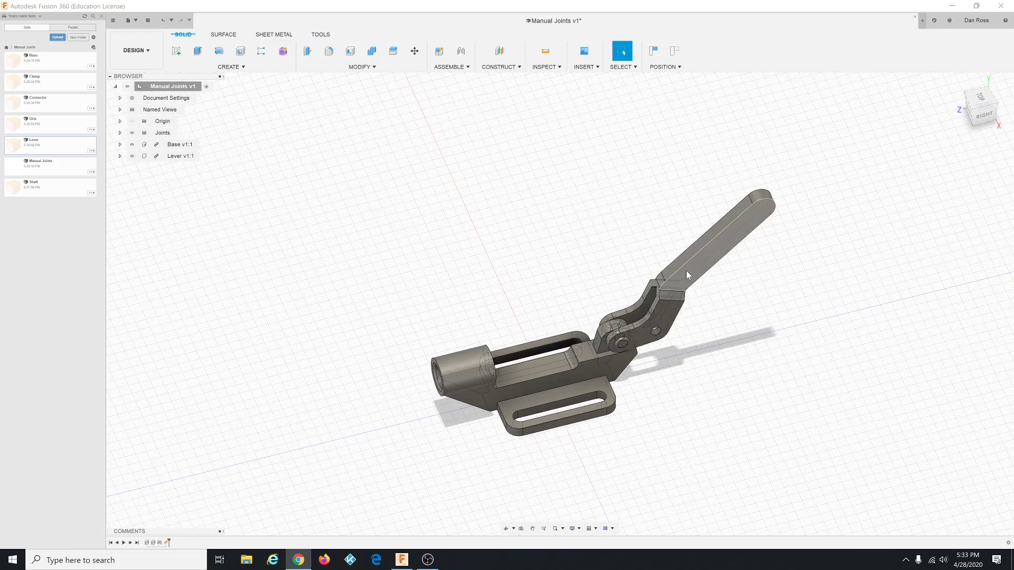
# Edit the joint between the Lever and the Base, toggling Flip to compare both orientations and accepting the flipped alignment.
pyautogui.rightClick(160, 543)
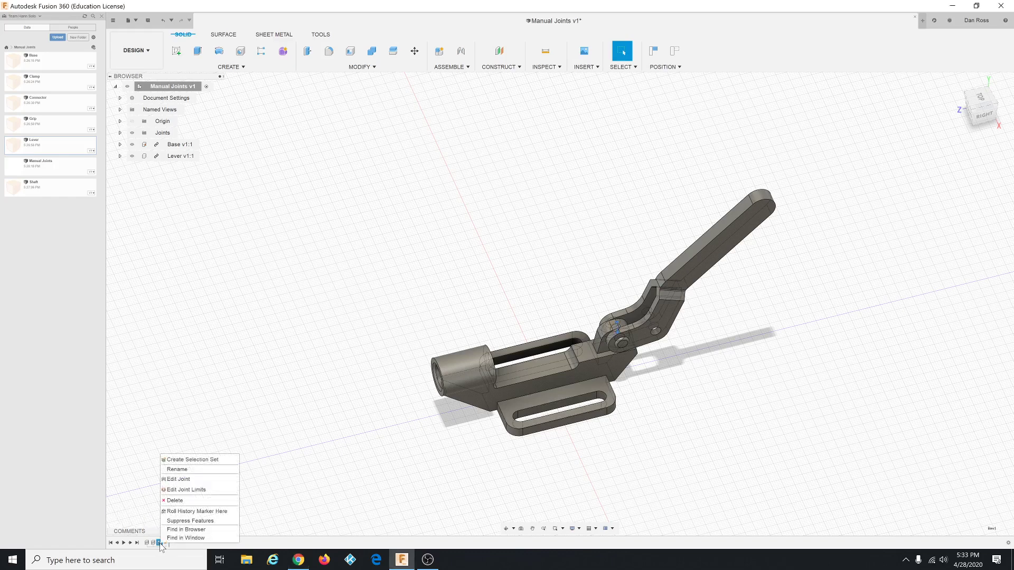
pyautogui.click(187, 482)
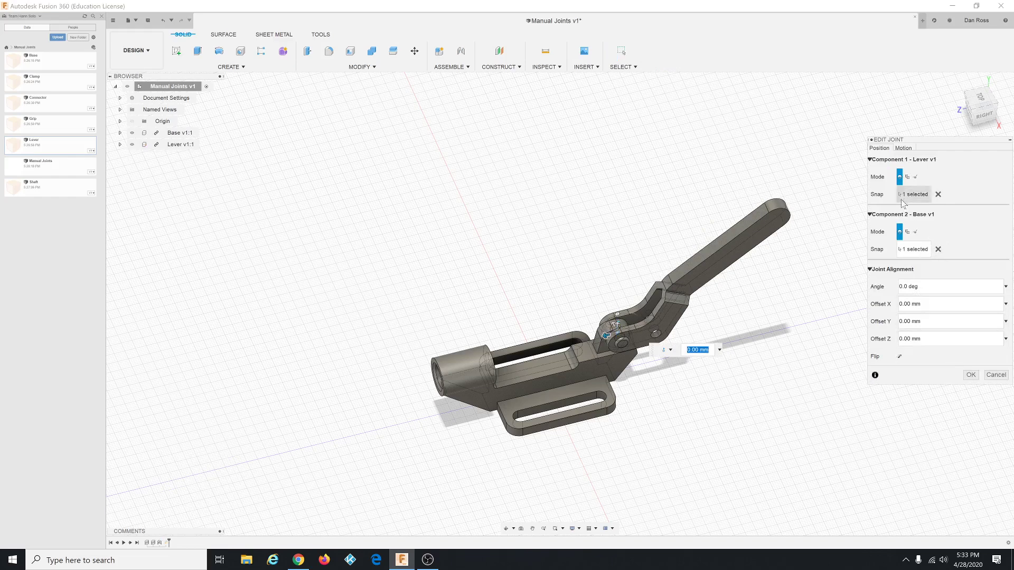
pyautogui.click(900, 357)
pyautogui.click(899, 356)
pyautogui.click(900, 357)
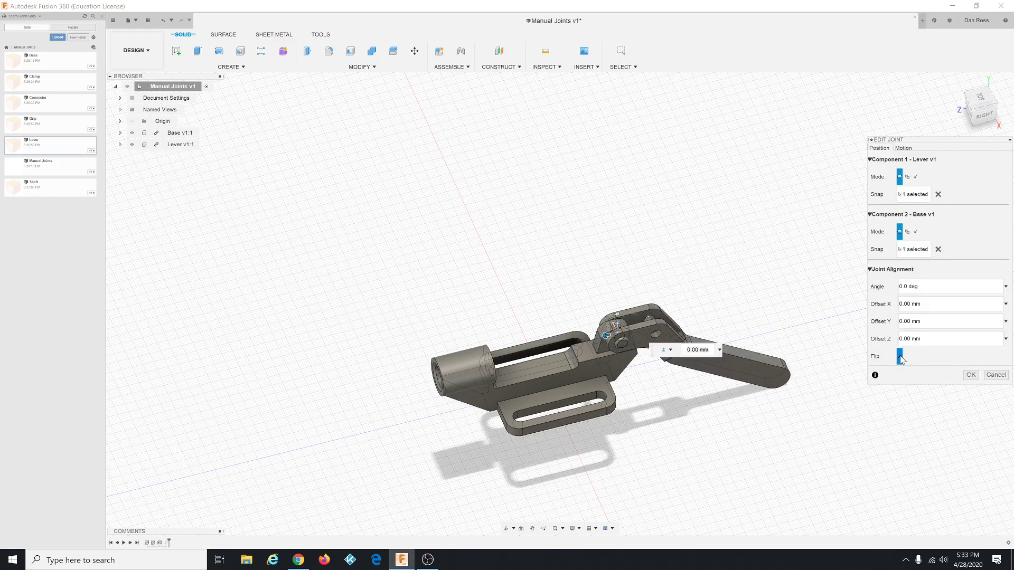
pyautogui.click(900, 357)
pyautogui.click(900, 357)
pyautogui.click(900, 356)
pyautogui.click(899, 356)
pyautogui.click(899, 356)
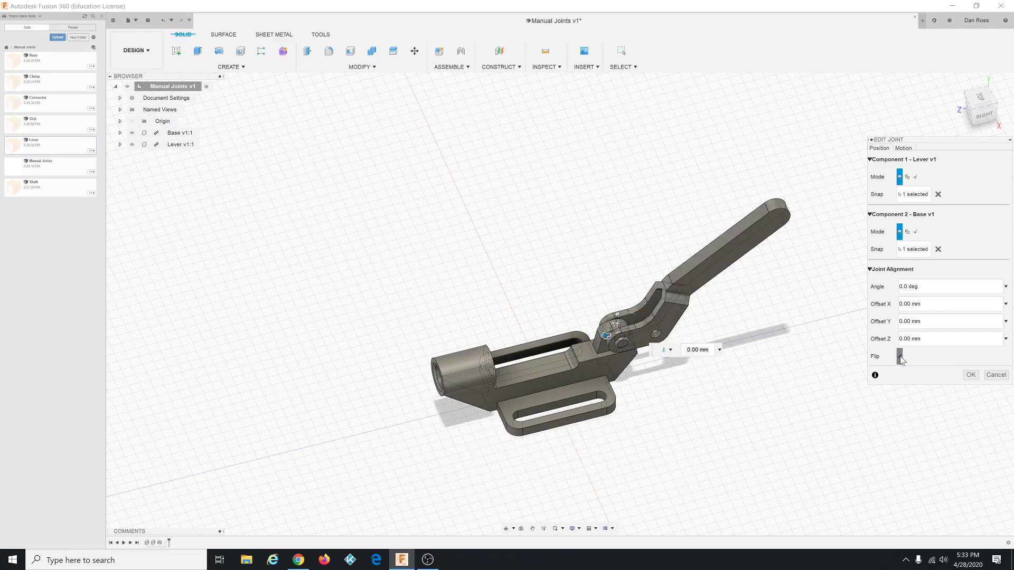
pyautogui.click(900, 356)
pyautogui.click(900, 356)
pyautogui.click(900, 356)
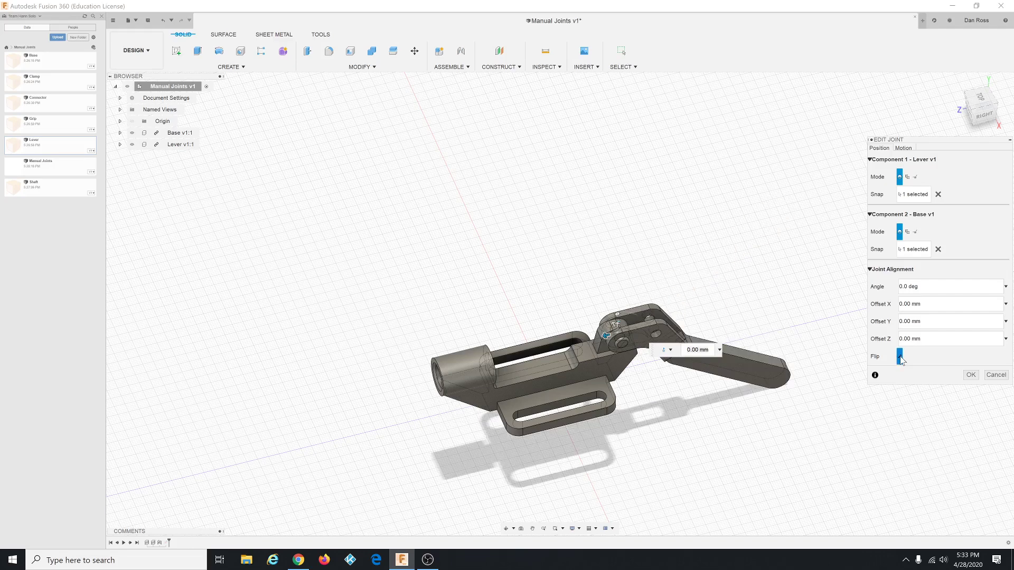
pyautogui.click(971, 375)
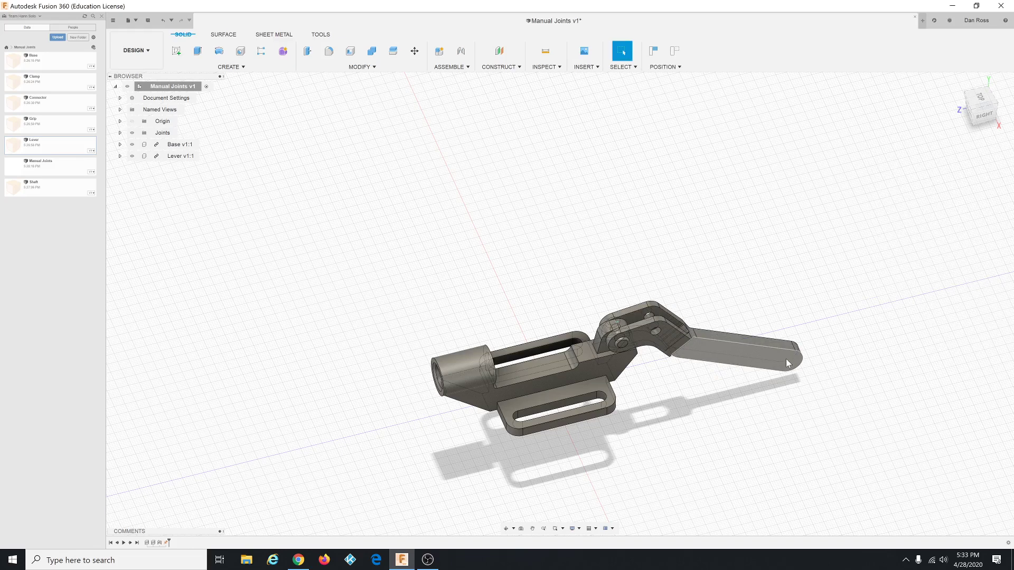
# Toggle the Base component's grounding and swing the Lever up and over towards the Base's cylindrical end.
pyautogui.moveTo(788, 363); pyautogui.dragTo(771, 319)
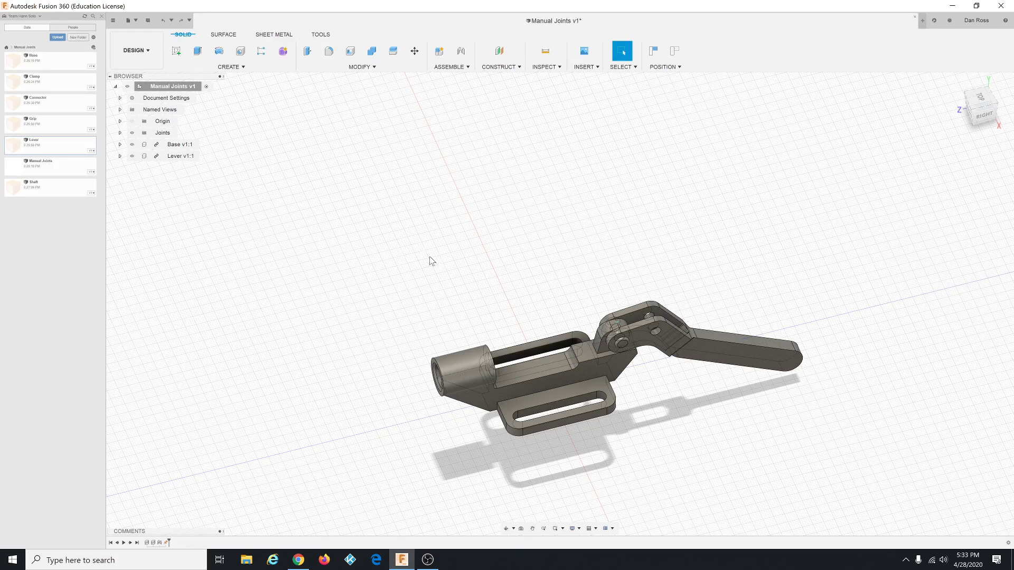
pyautogui.click(177, 145)
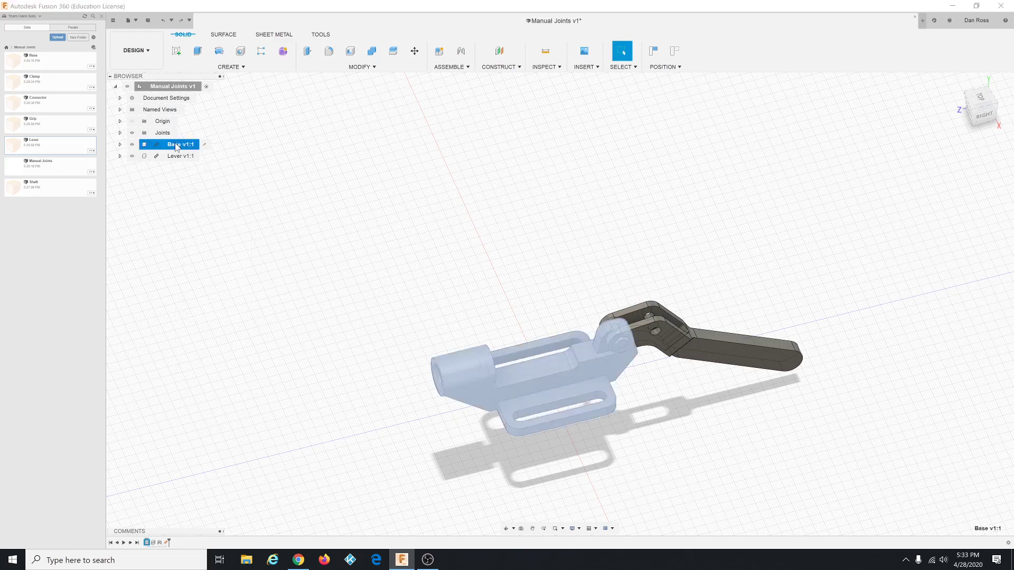
pyautogui.rightClick(177, 147)
pyautogui.click(195, 159)
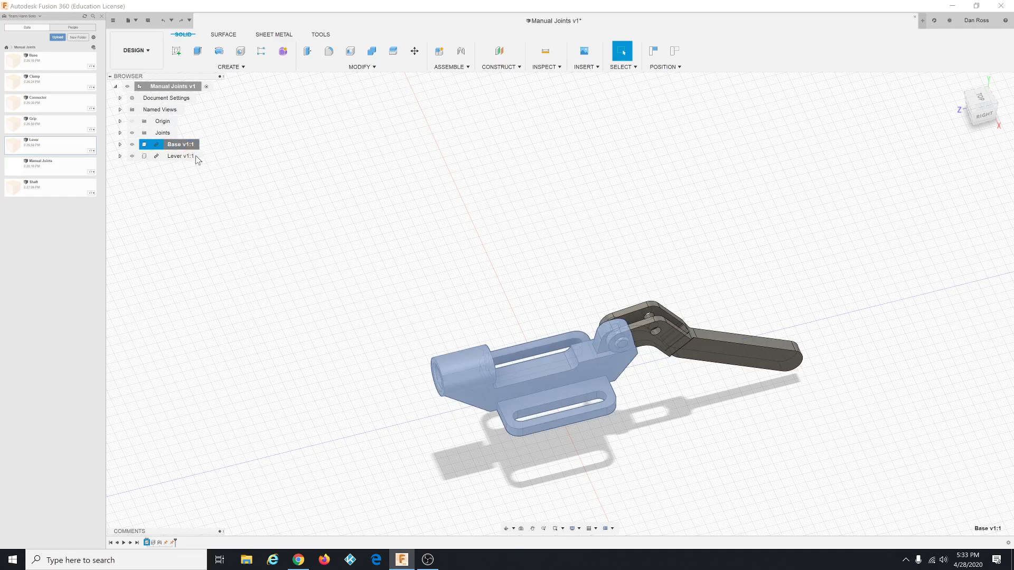
pyautogui.click(564, 217)
pyautogui.moveTo(775, 356); pyautogui.dragTo(739, 222)
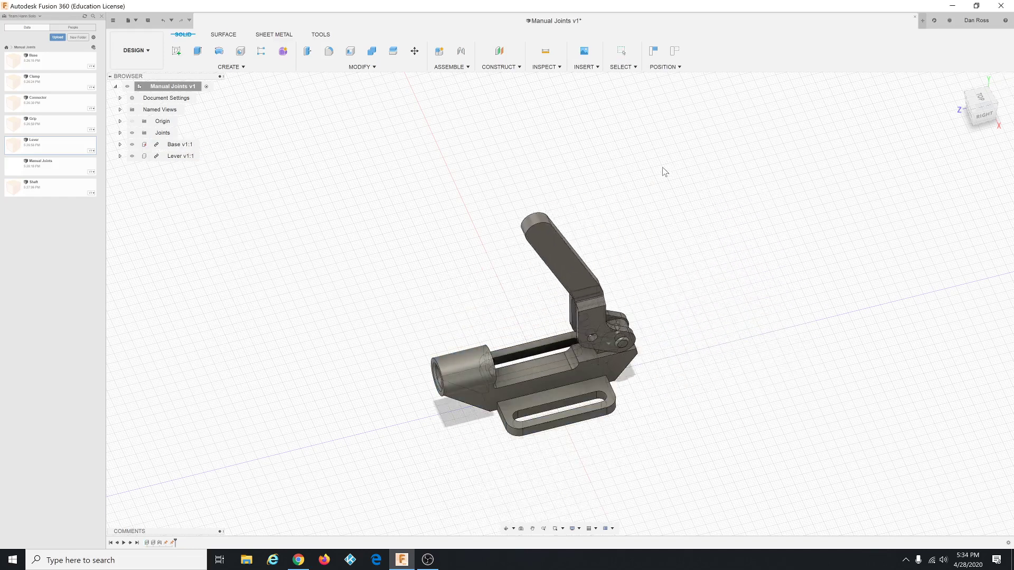
pyautogui.press('Escape')
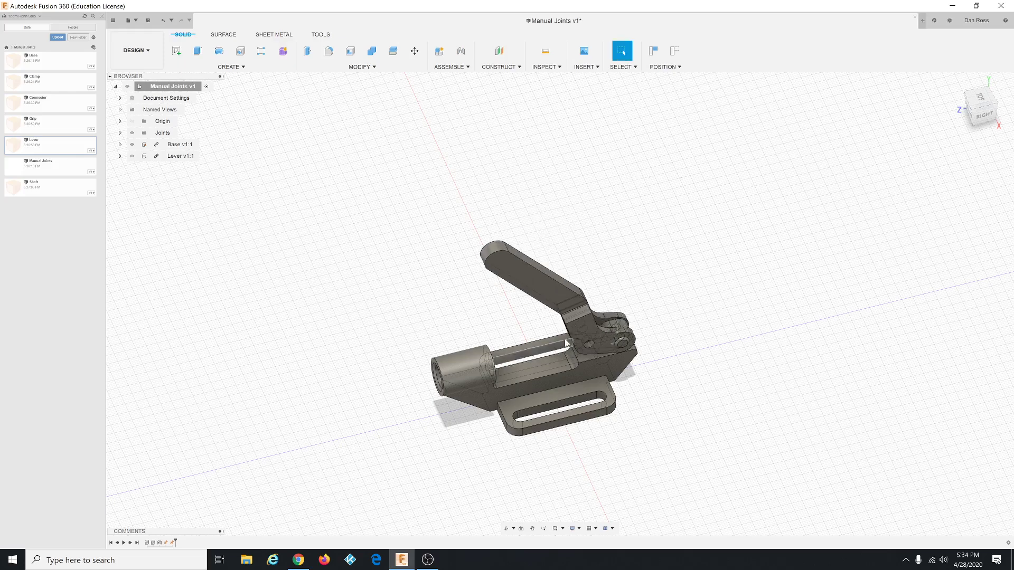
# Open the Lever part as its own design to work on its forked end.
pyautogui.keyDown('shift'); pyautogui.moveTo(409, 383); pyautogui.dragTo(423, 367, button='middle'); pyautogui.keyUp('shift')
pyautogui.press('Escape')
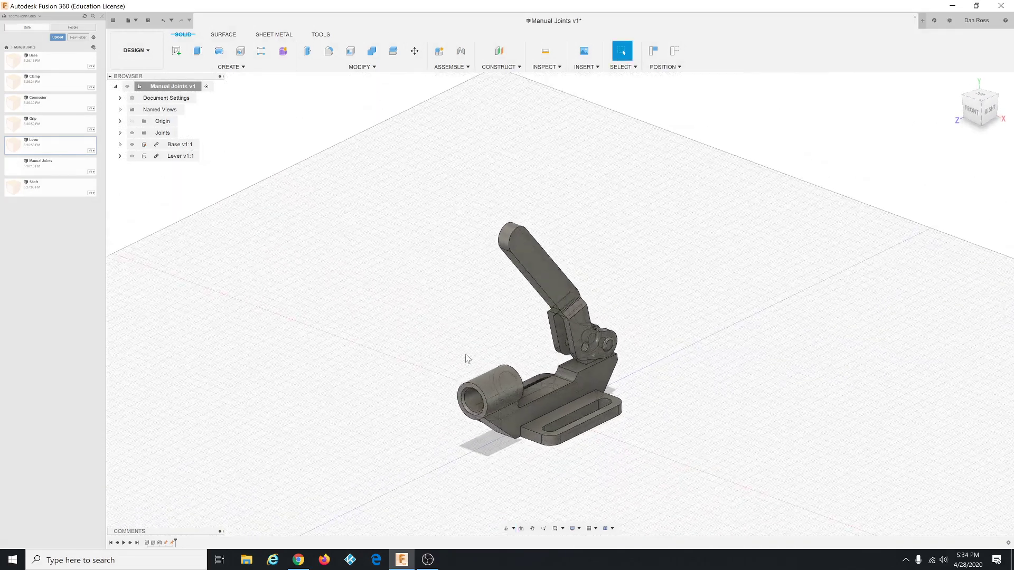
pyautogui.scroll(10, 576, 341)
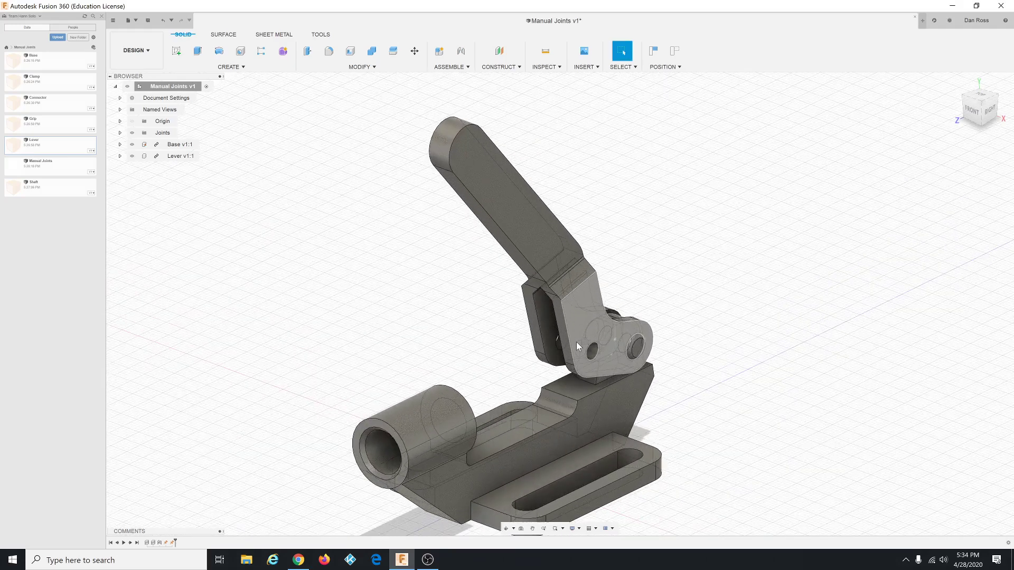
pyautogui.scroll(1, 576, 341)
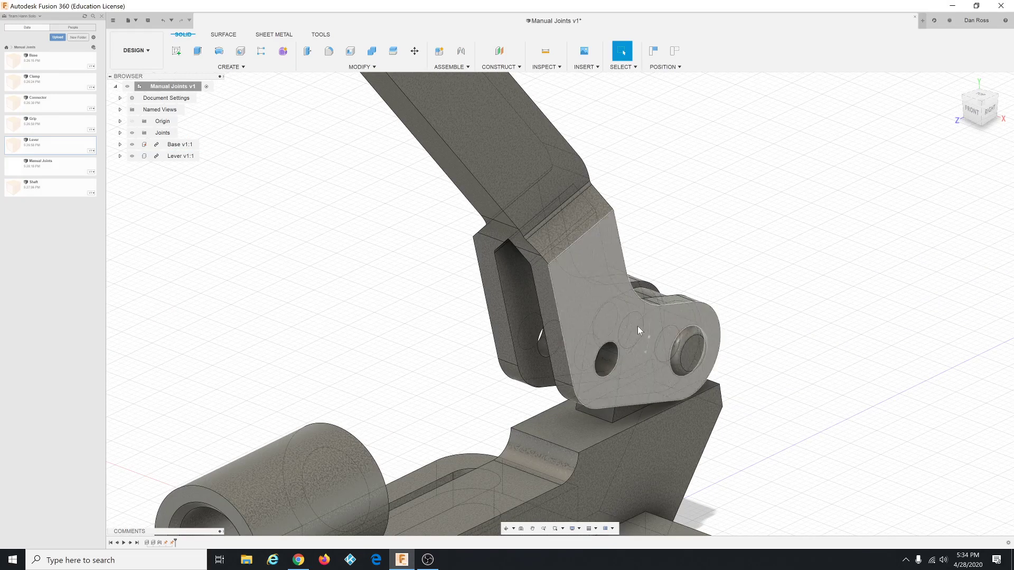
pyautogui.scroll(-3, 486, 315)
pyautogui.scroll(2, 576, 351)
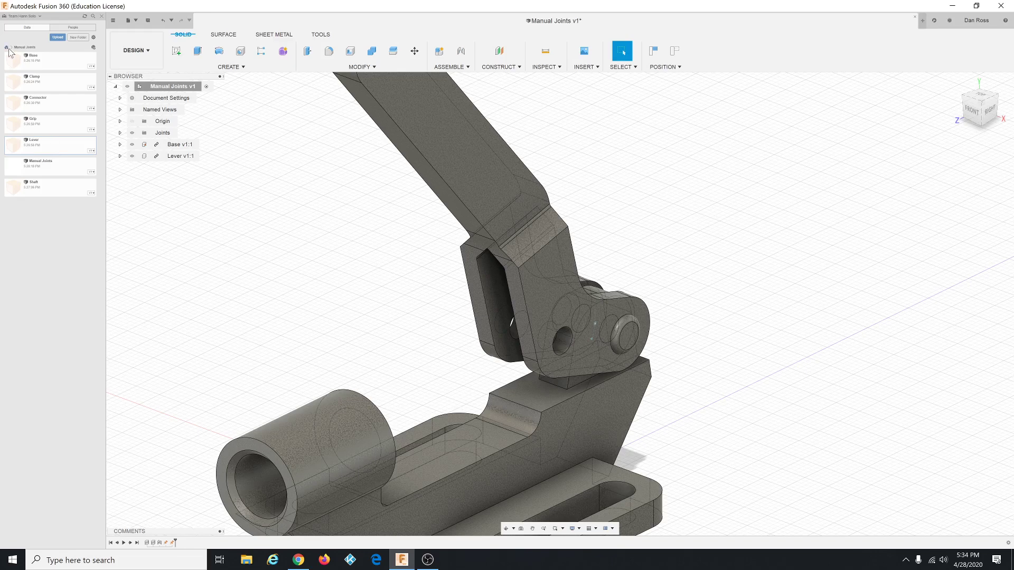
pyautogui.doubleClick(53, 149)
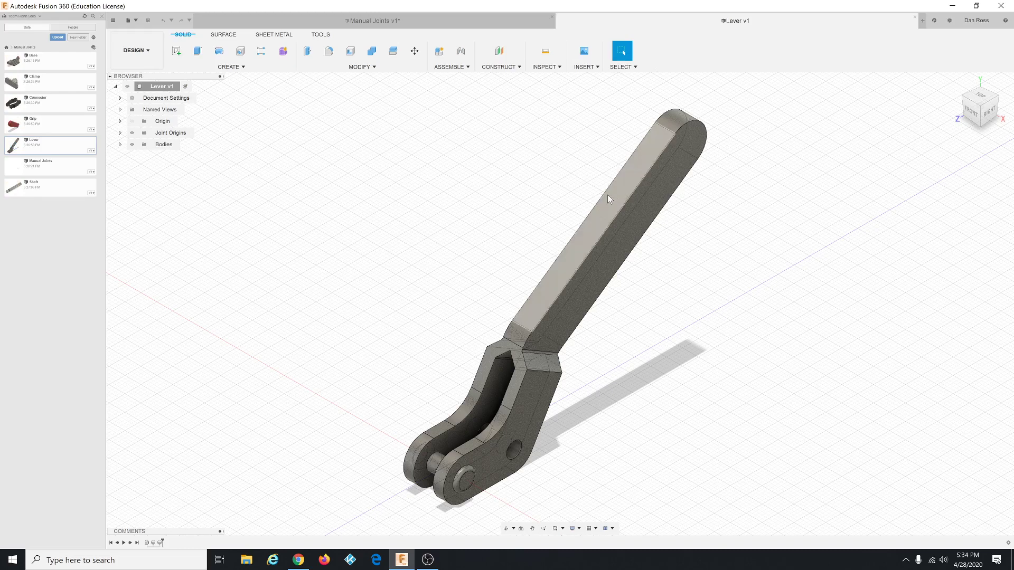
pyautogui.scroll(-1, 585, 340)
pyautogui.keyDown('shift'); pyautogui.moveTo(588, 391); pyautogui.dragTo(583, 457, button='middle'); pyautogui.keyUp('shift')
pyautogui.scroll(3, 576, 428)
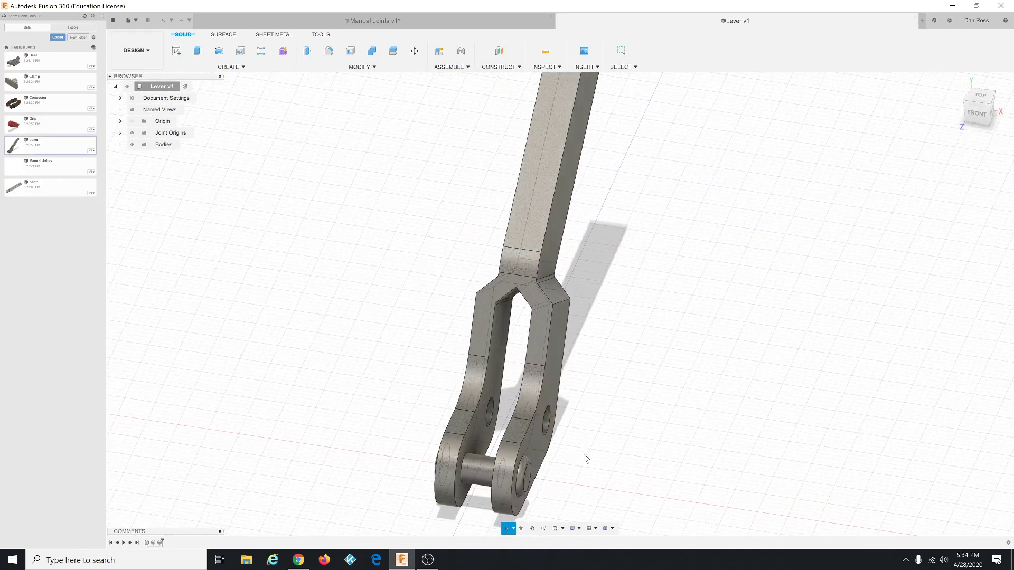
pyautogui.scroll(5, 539, 458)
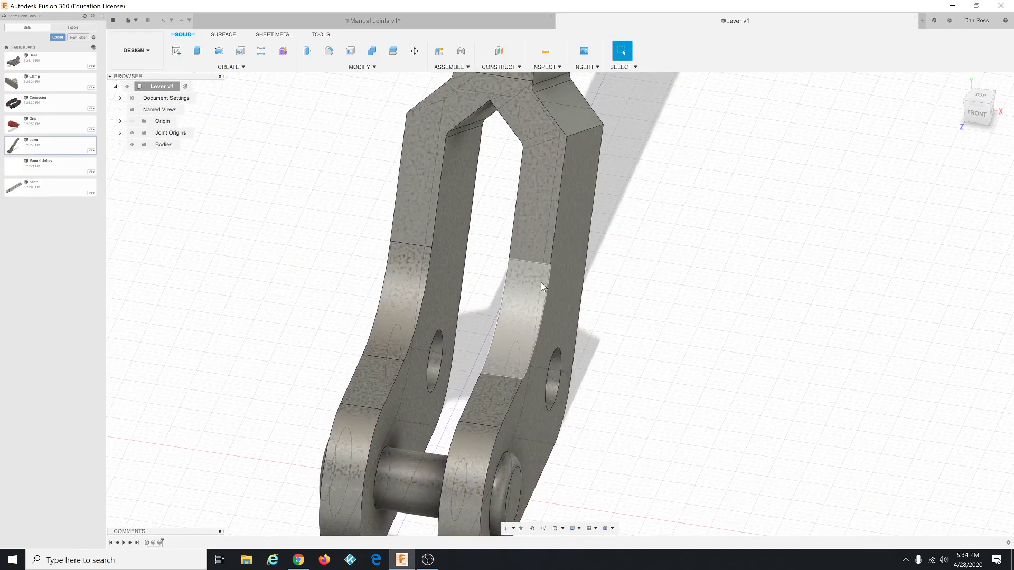
pyautogui.keyDown('shift'); pyautogui.moveTo(473, 354); pyautogui.dragTo(471, 354, button='middle'); pyautogui.keyUp('shift')
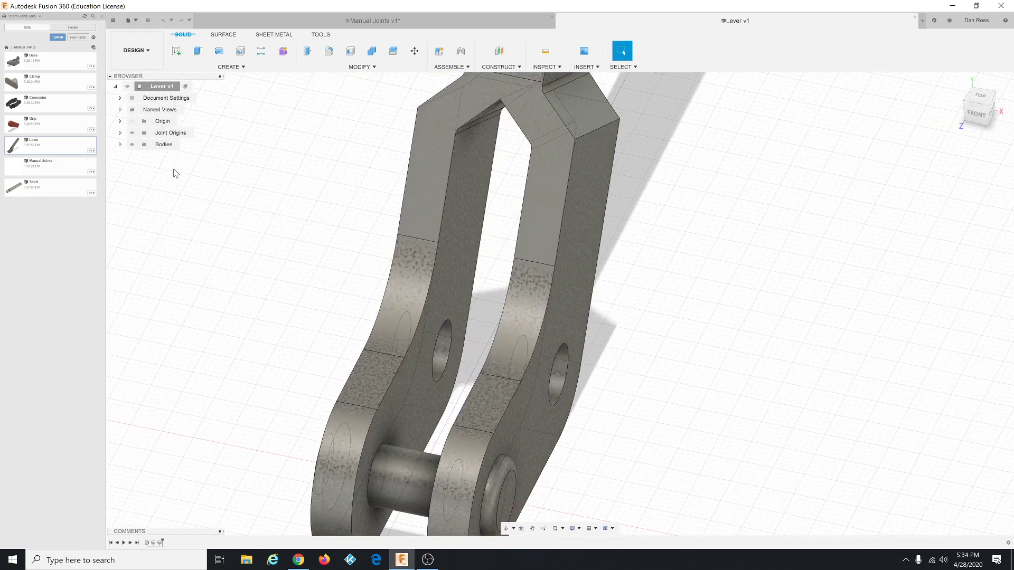
# Create a Joint Origin between the two inner faces of the Lever's fork, snapped to the open hole next to the pin.
pyautogui.click(450, 67)
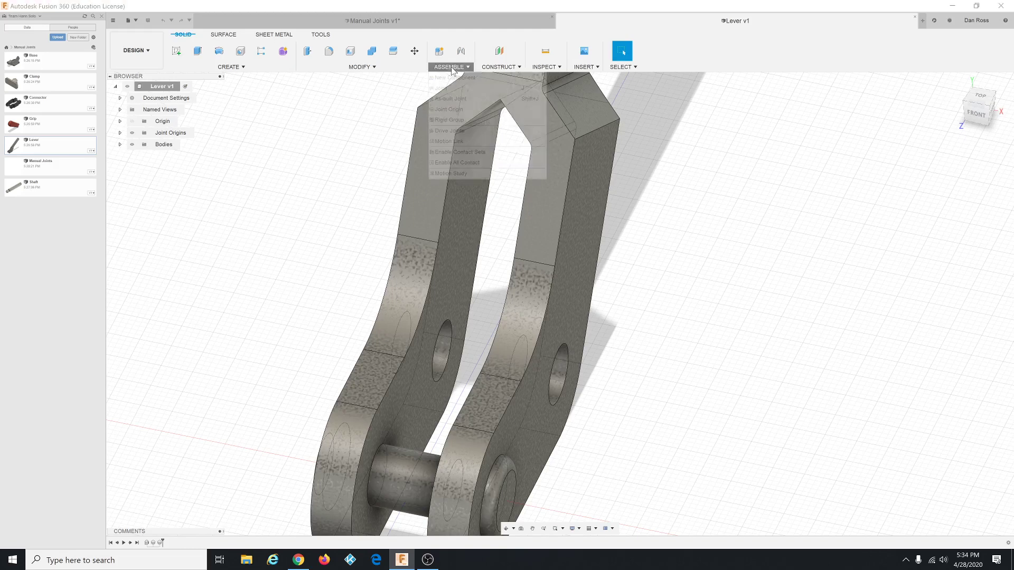
pyautogui.click(456, 110)
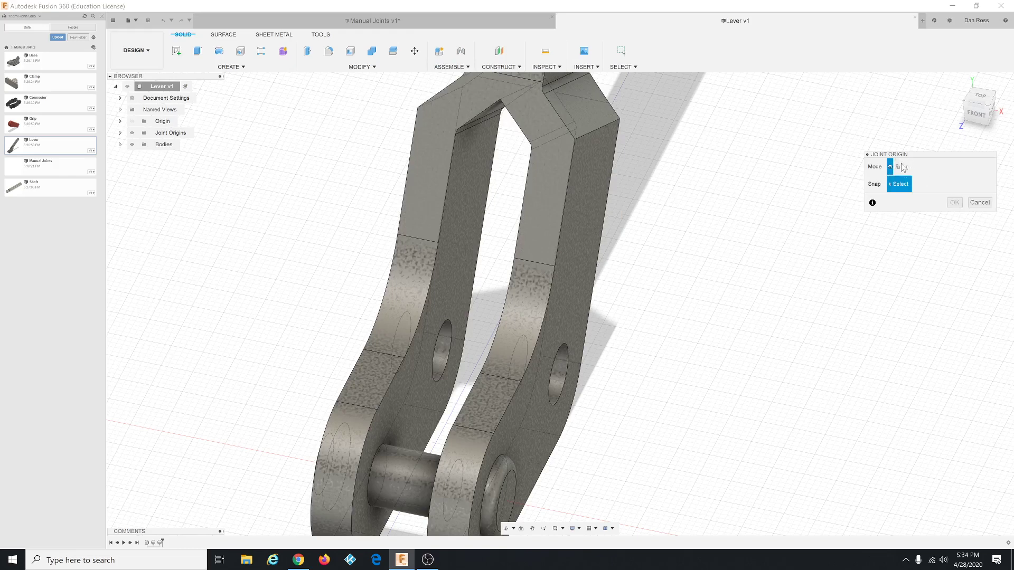
pyautogui.click(900, 168)
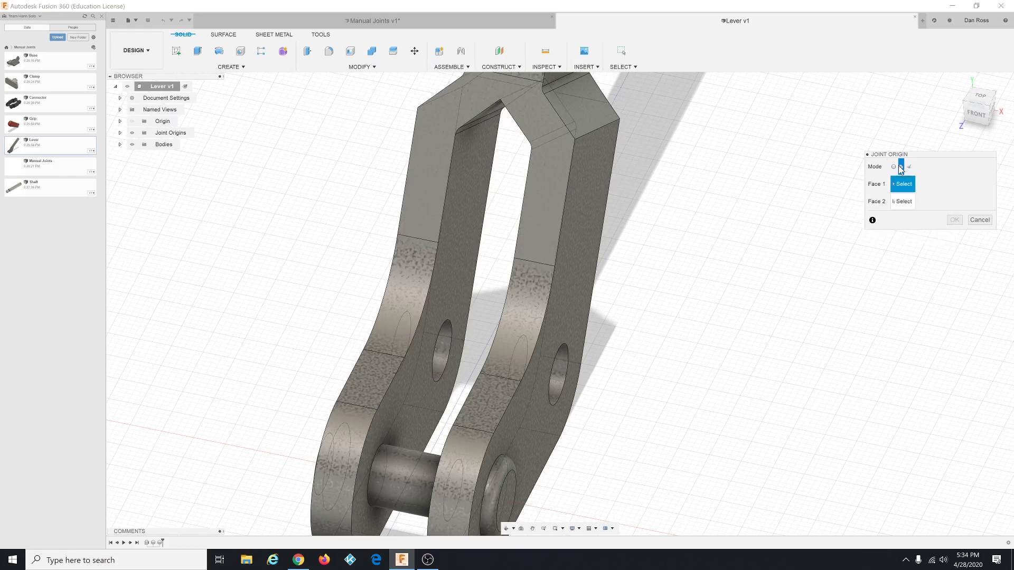
pyautogui.click(453, 271)
pyautogui.keyDown('shift'); pyautogui.moveTo(646, 286); pyautogui.dragTo(591, 284, button='middle'); pyautogui.keyUp('shift')
pyautogui.click(571, 288)
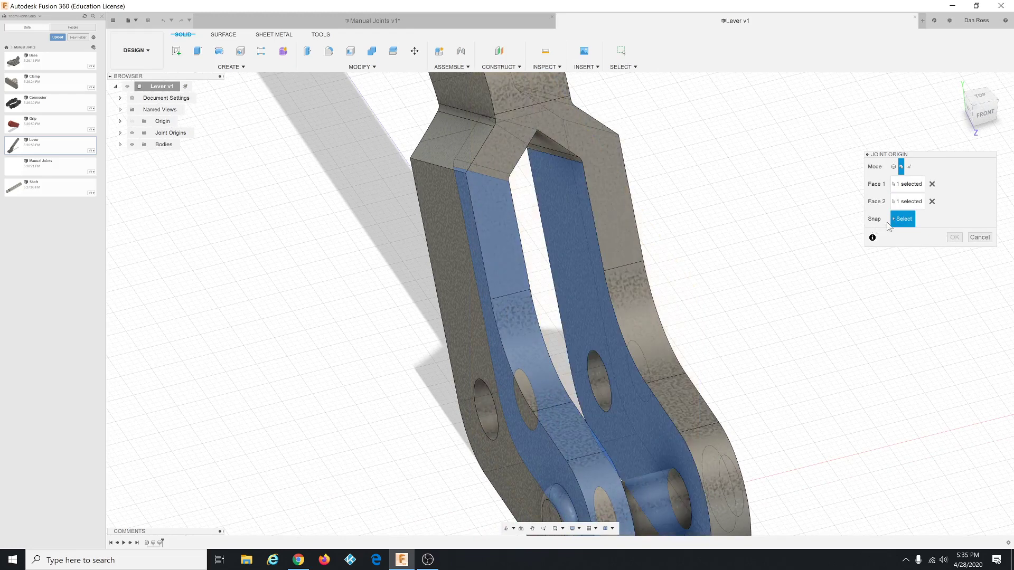
pyautogui.click(602, 365)
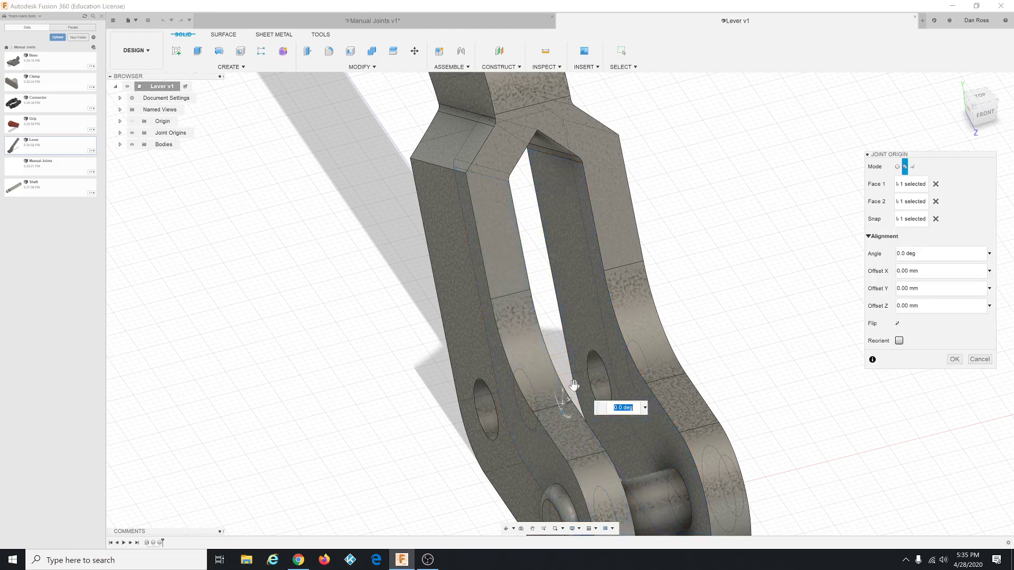
pyautogui.click(954, 360)
pyautogui.scroll(-2, 697, 237)
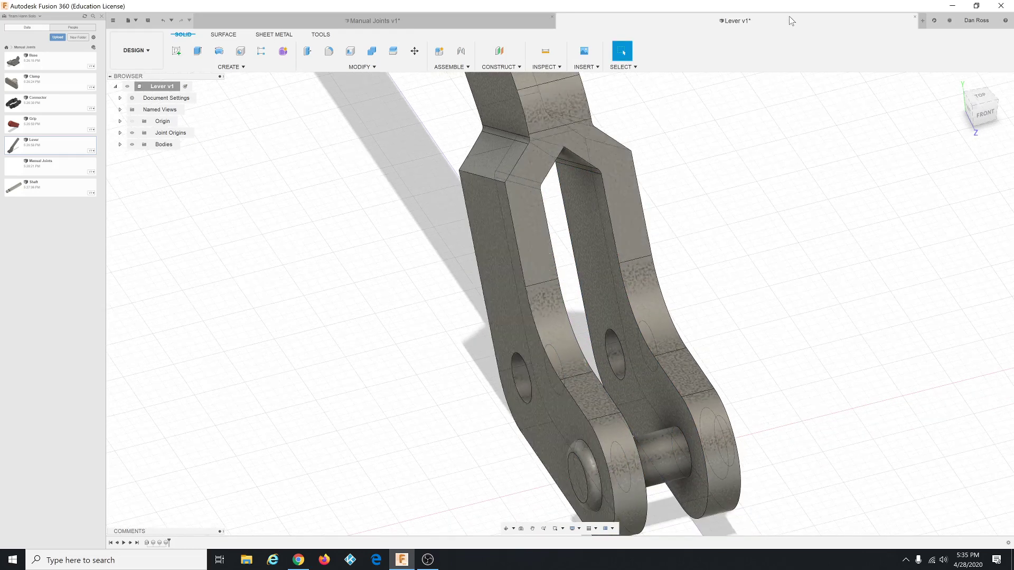
pyautogui.scroll(-2, 756, 211)
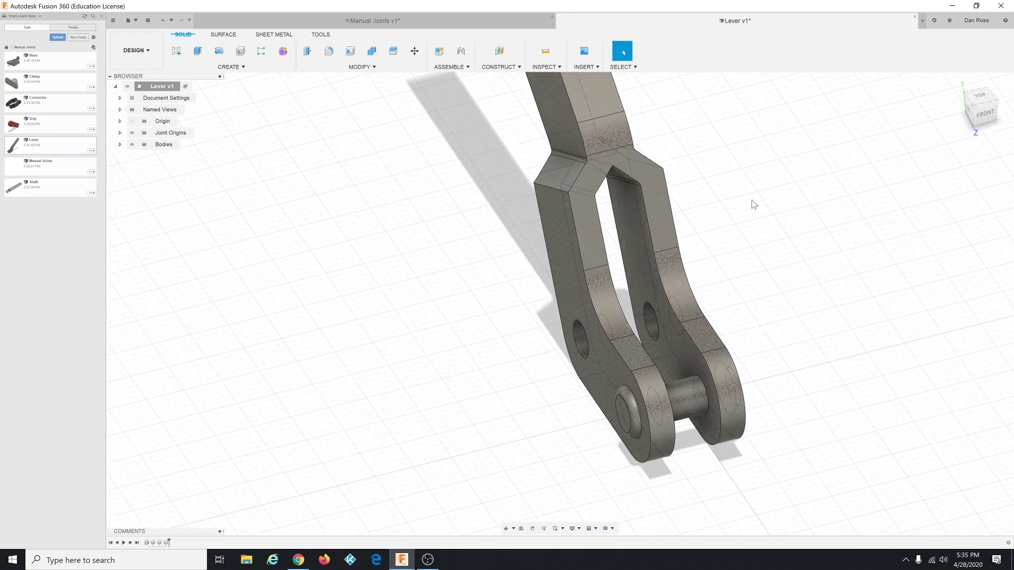
pyautogui.scroll(2, 751, 204)
# Check the Manual Joints assembly, then save the Lever design with the version description User Saved.
pyautogui.click(465, 22)
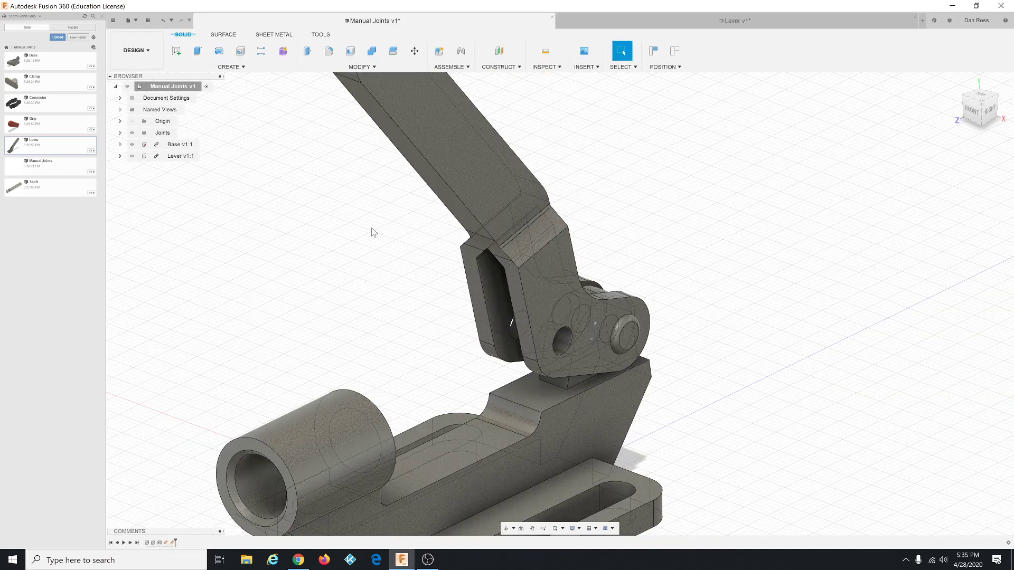
pyautogui.scroll(4, 549, 330)
pyautogui.scroll(-1, 557, 350)
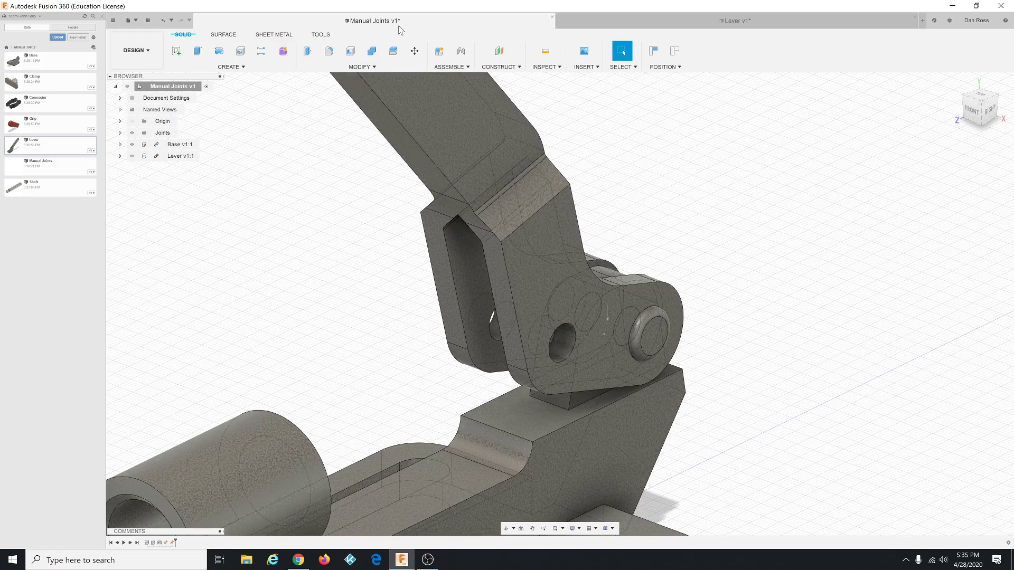
pyautogui.click(688, 19)
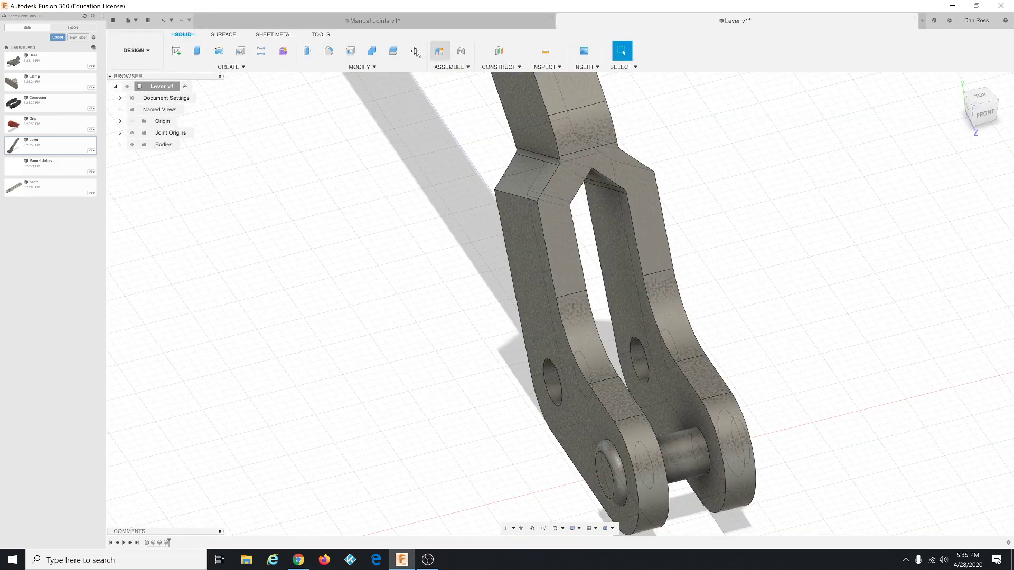
pyautogui.click(148, 21)
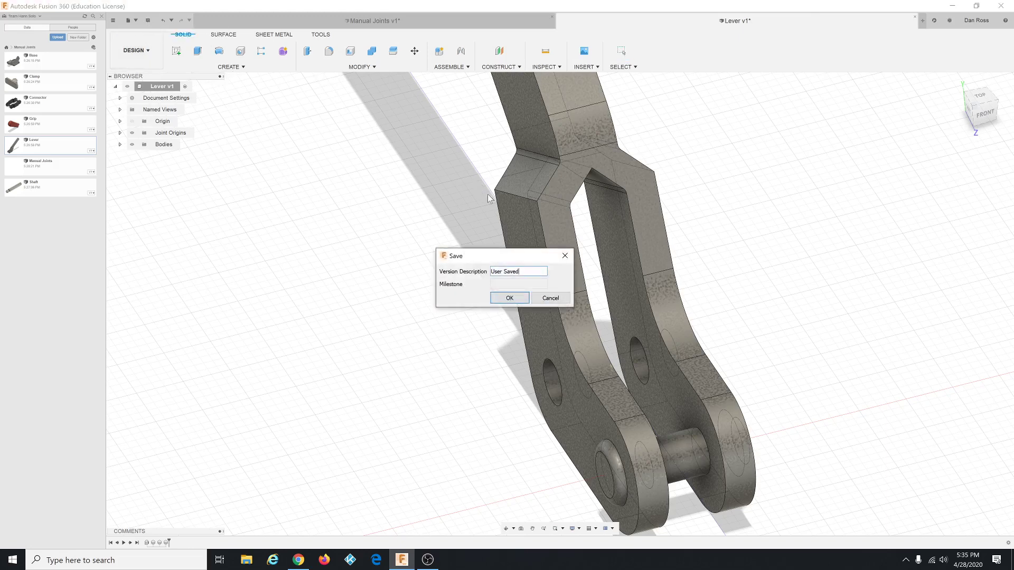
pyautogui.click(520, 299)
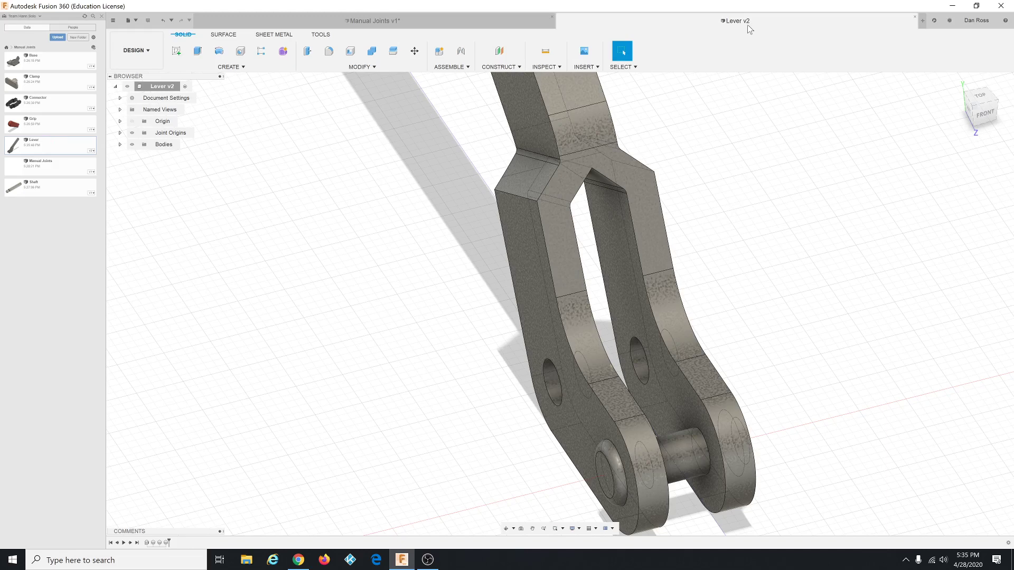
# Return to the Manual Joints assembly and get the latest version of the Lever component.
pyautogui.click(309, 20)
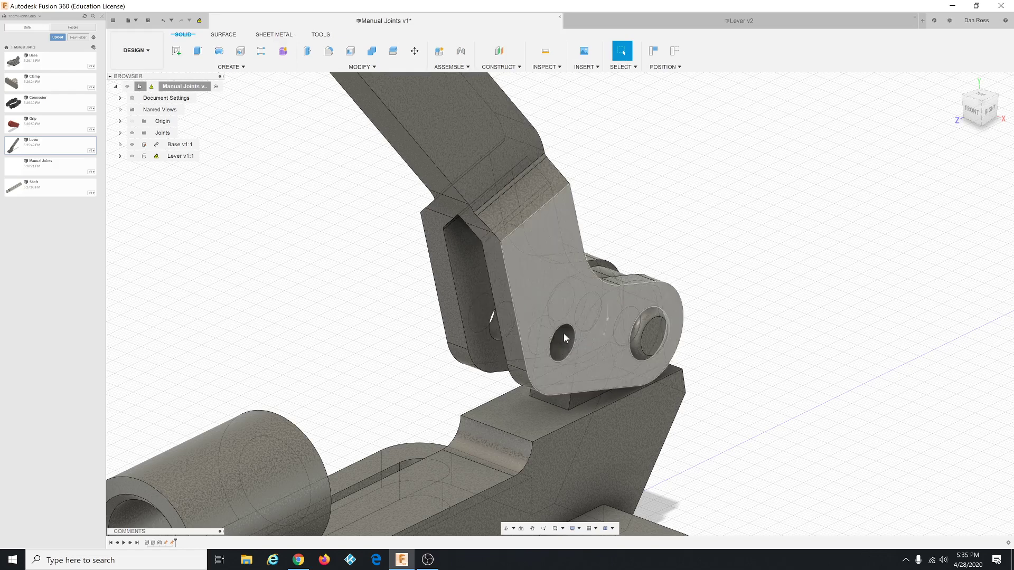
pyautogui.moveTo(160, 159)
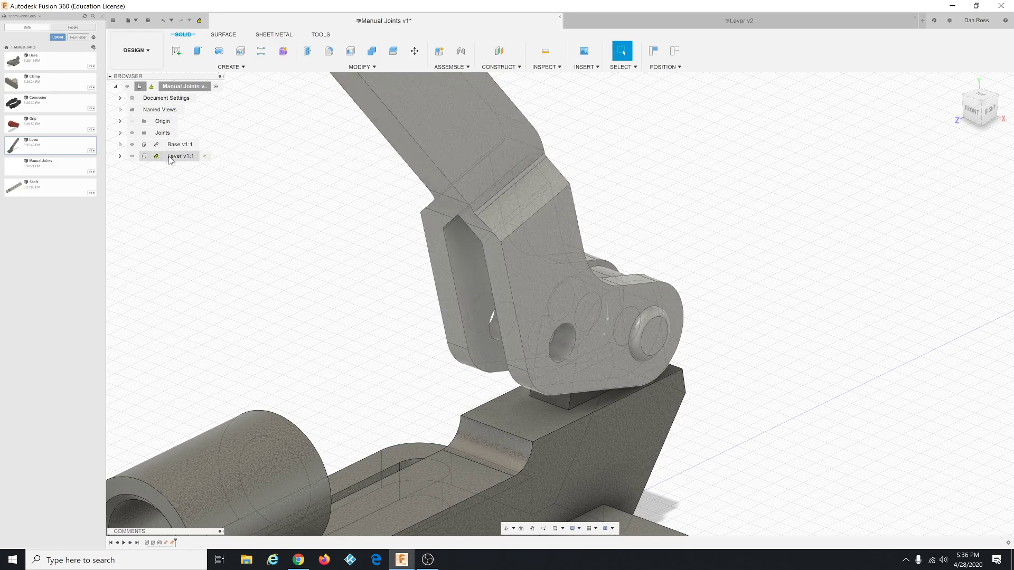
pyautogui.rightClick(172, 157)
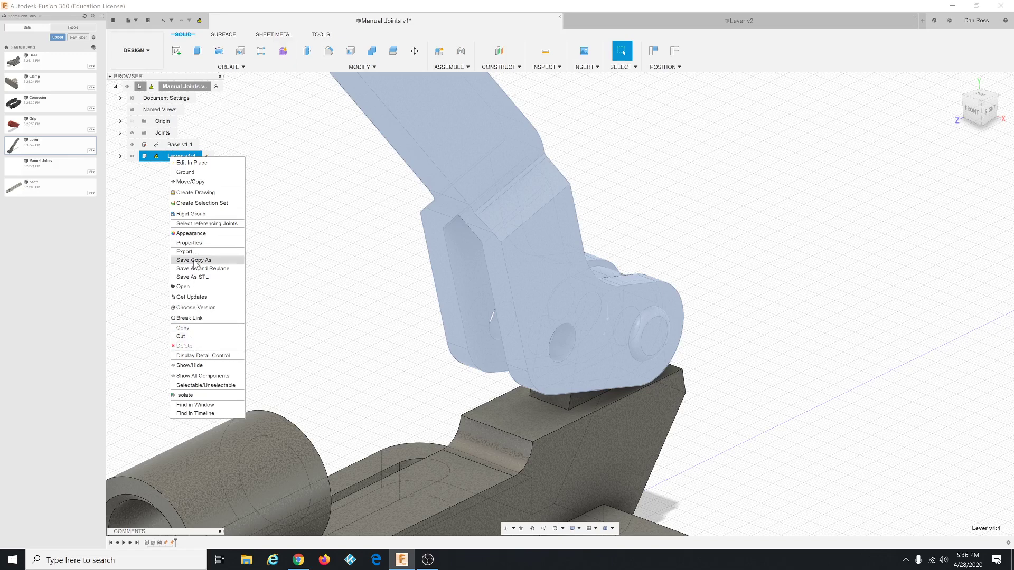
pyautogui.click(192, 297)
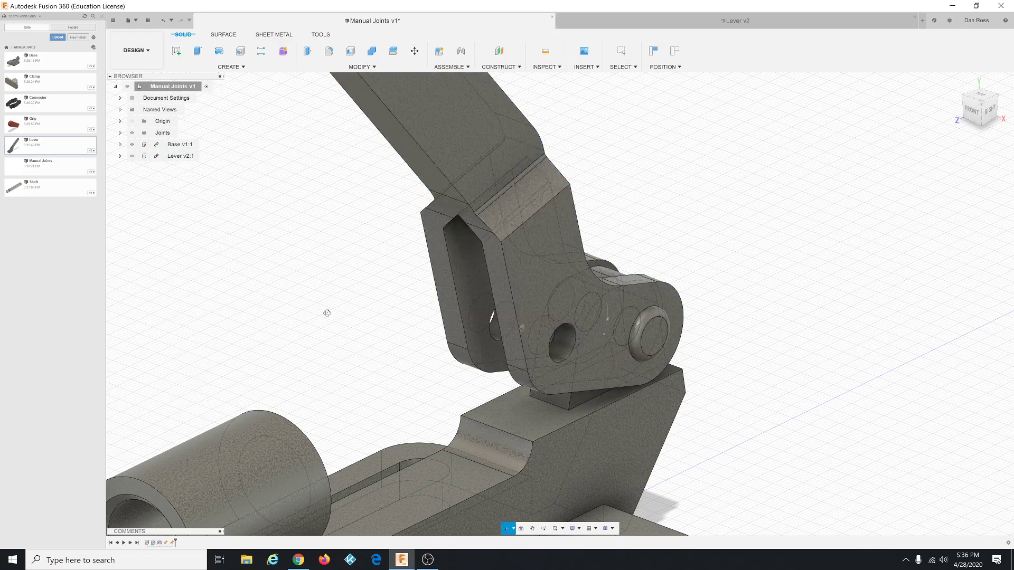
# Examine the new joint origin between the Lever's fork holes from several angles in the assembly.
pyautogui.keyDown('shift'); pyautogui.moveTo(328, 313); pyautogui.dragTo(338, 315, button='middle'); pyautogui.keyUp('shift')
pyautogui.scroll(10, 333, 290)
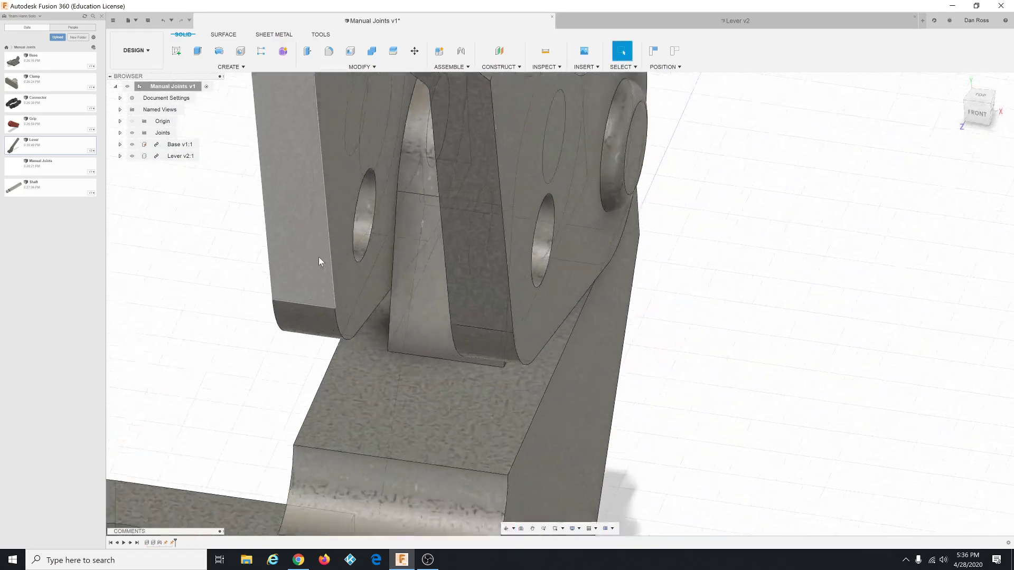
pyautogui.keyDown('shift'); pyautogui.moveTo(203, 263); pyautogui.dragTo(267, 272, button='middle'); pyautogui.keyUp('shift')
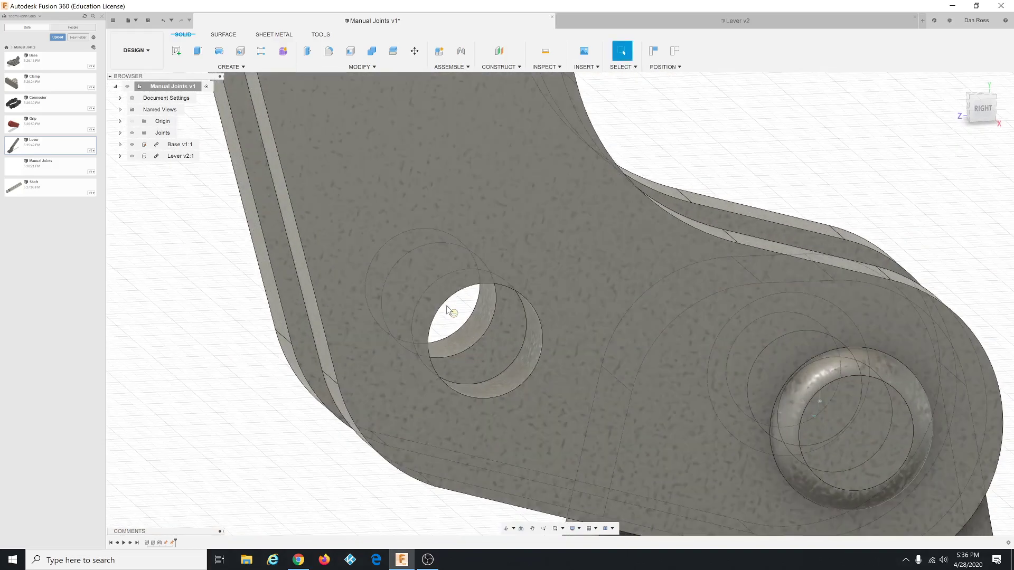
pyautogui.scroll(-10, 514, 233)
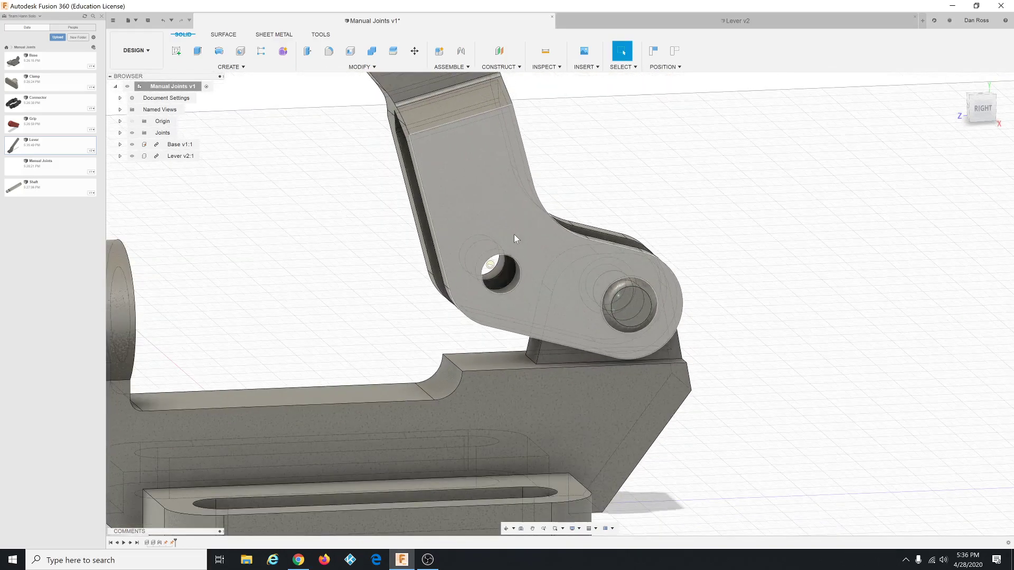
pyautogui.keyDown('shift'); pyautogui.moveTo(515, 234); pyautogui.dragTo(398, 224, button='middle'); pyautogui.keyUp('shift')
pyautogui.scroll(-8, 399, 224)
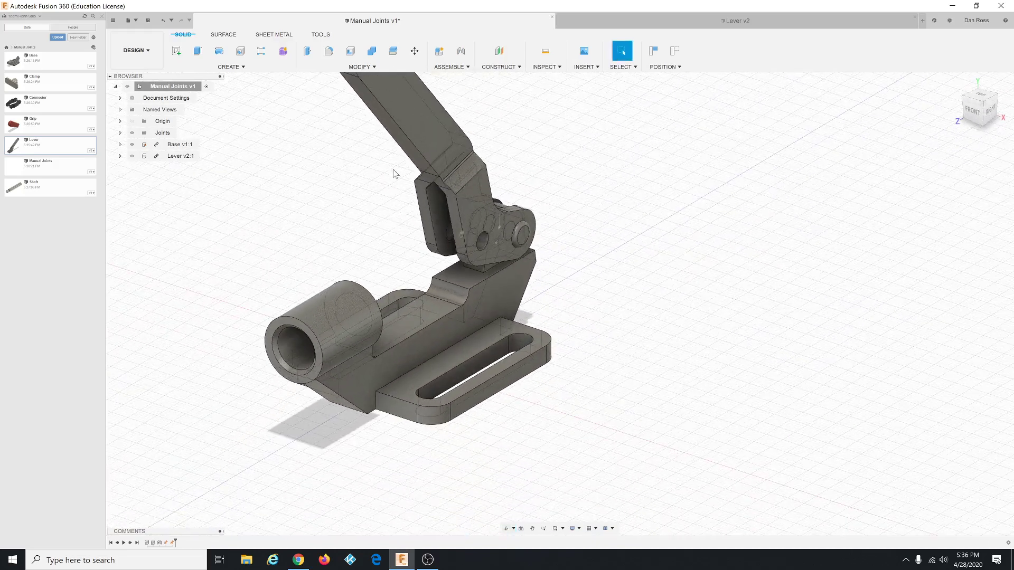
pyautogui.scroll(5, 434, 169)
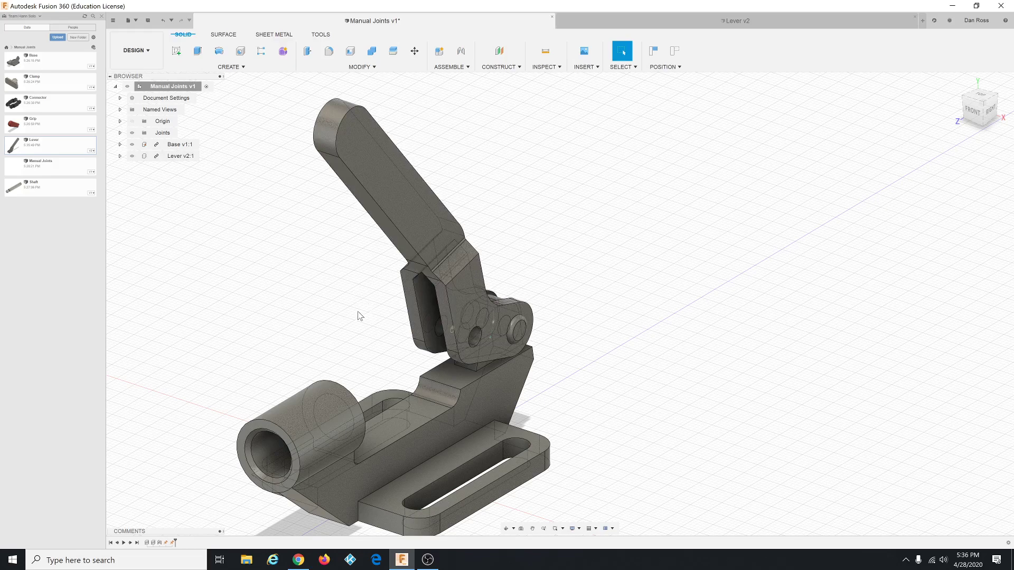
pyautogui.keyDown('shift'); pyautogui.moveTo(378, 334); pyautogui.dragTo(295, 311, button='middle'); pyautogui.keyUp('shift')
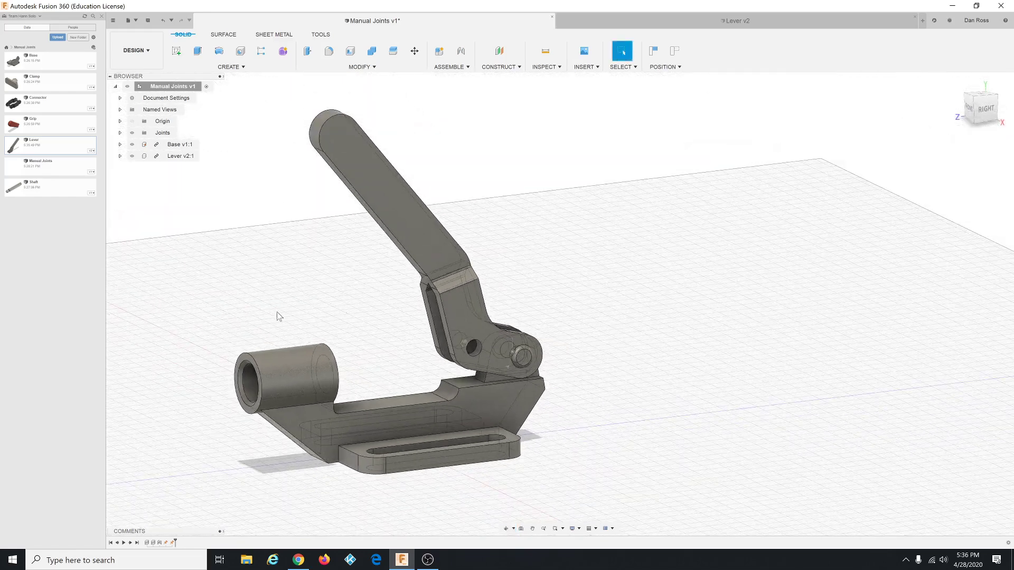
pyautogui.scroll(-2, 243, 320)
pyautogui.scroll(2, 221, 324)
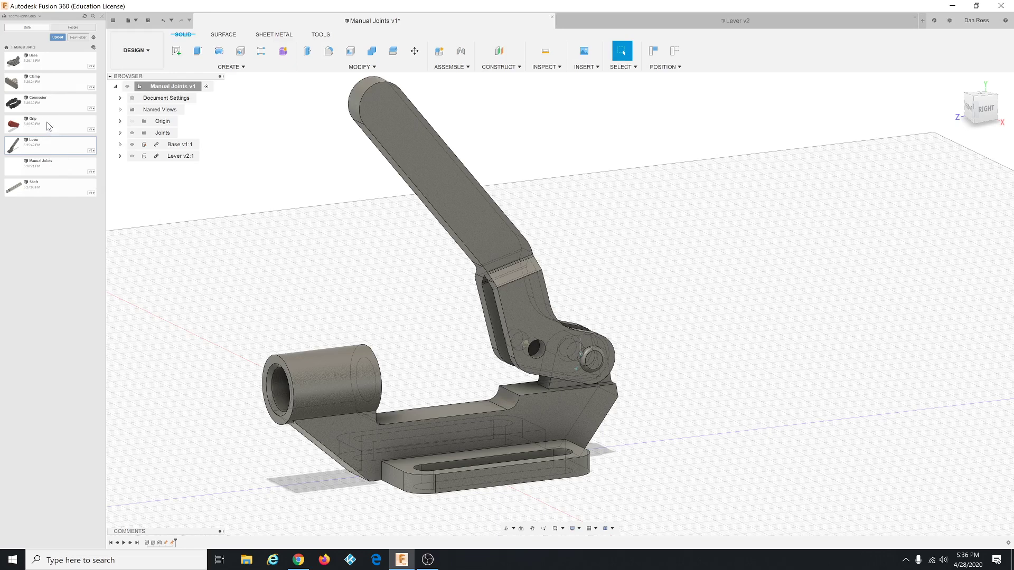
# Insert the Connector from the Manual Joints project into the current assembly.
pyautogui.click(52, 107)
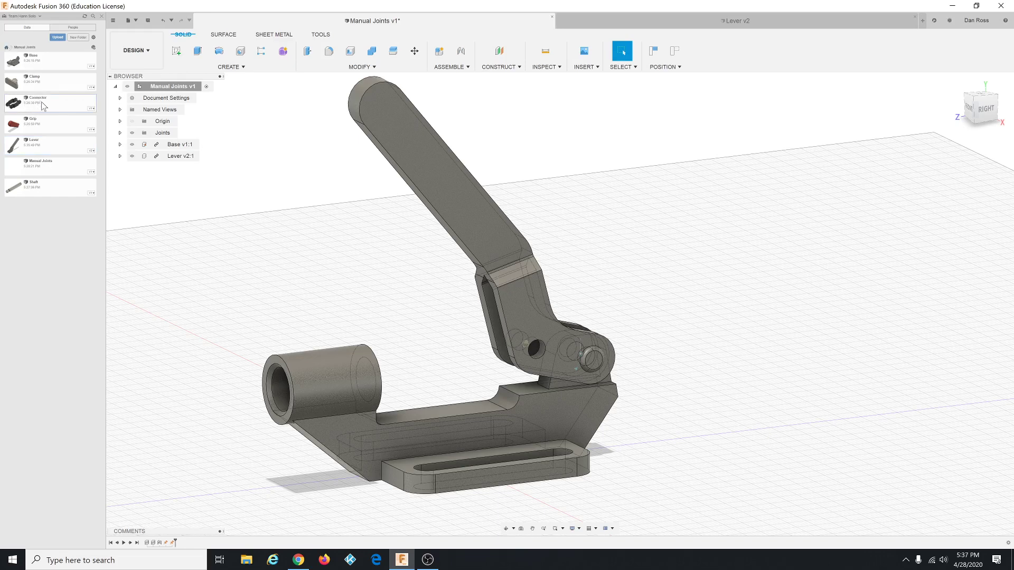
pyautogui.rightClick(66, 106)
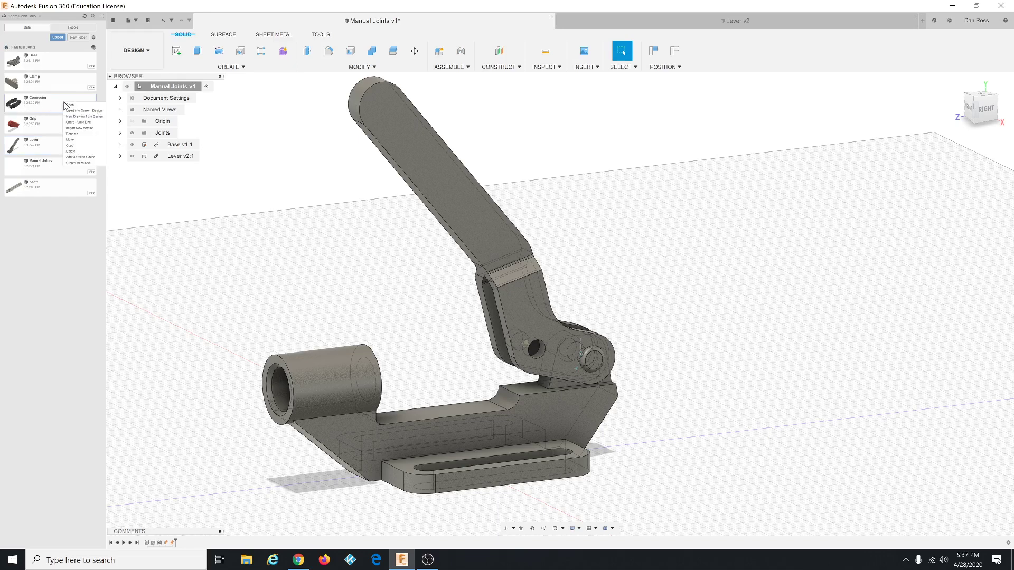
pyautogui.click(77, 111)
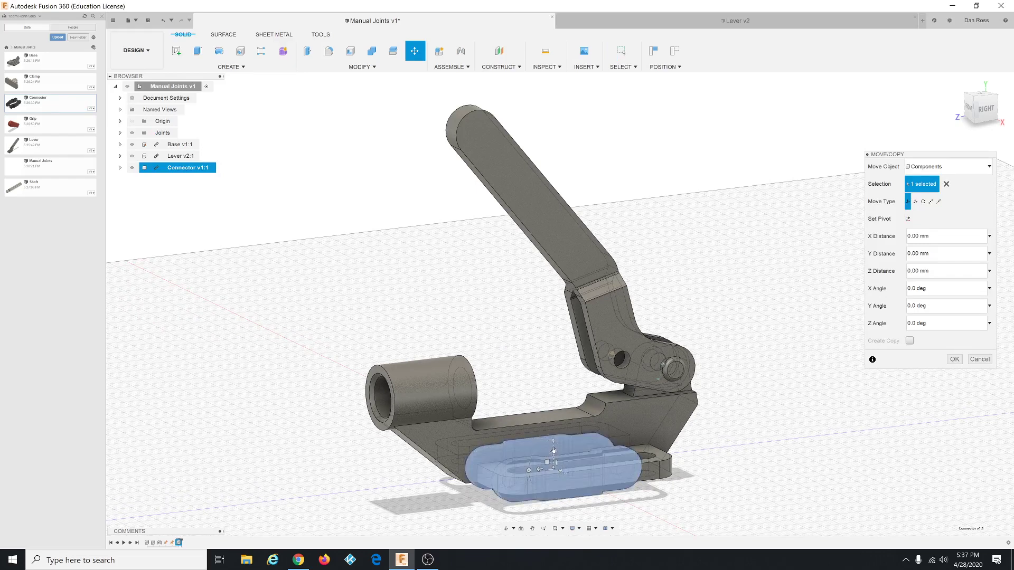
pyautogui.moveTo(553, 452); pyautogui.dragTo(567, 370)
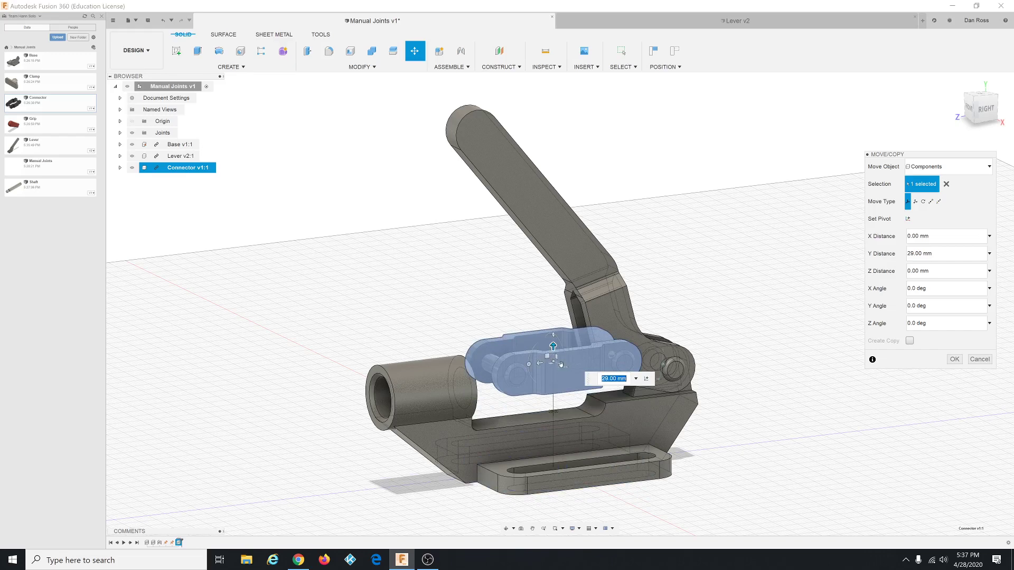
pyautogui.moveTo(561, 364); pyautogui.dragTo(536, 381)
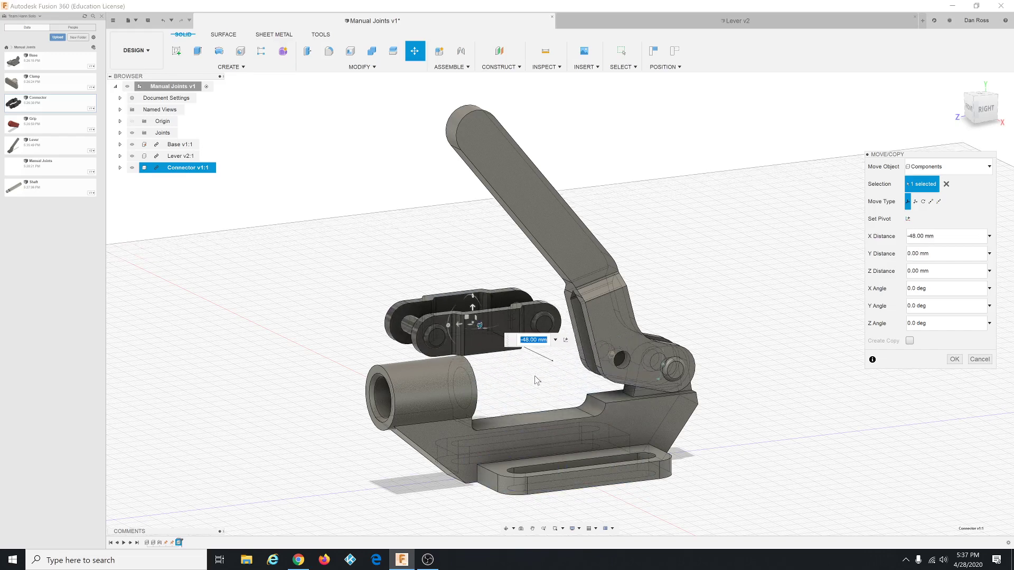
pyautogui.keyDown('shift'); pyautogui.moveTo(536, 380); pyautogui.dragTo(645, 228, button='middle'); pyautogui.keyUp('shift')
pyautogui.press('Escape')
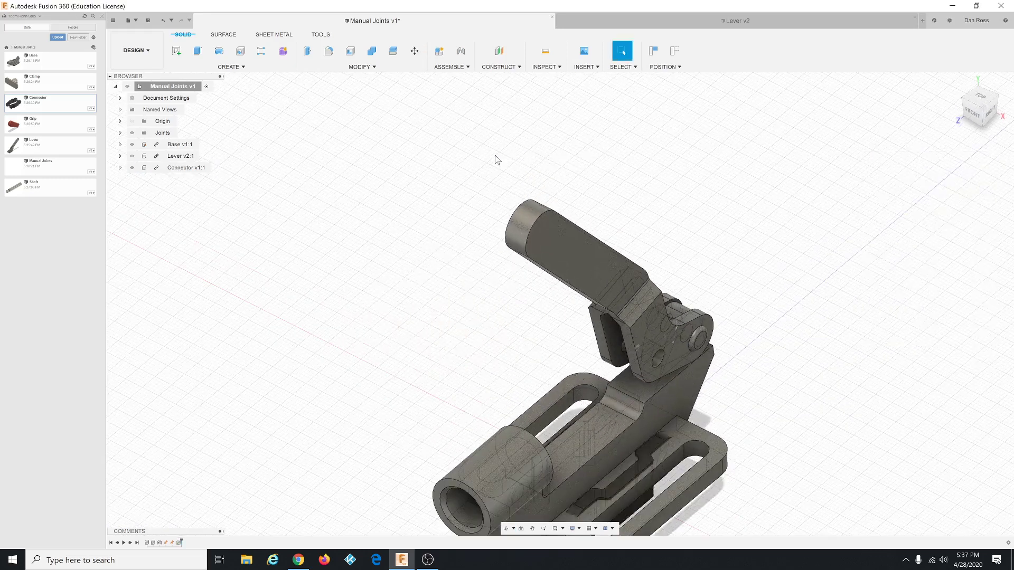
# Insert another instance of the Connector and place it in open space above and beside the Base.
pyautogui.scroll(-3, 437, 241)
pyautogui.scroll(1, 456, 275)
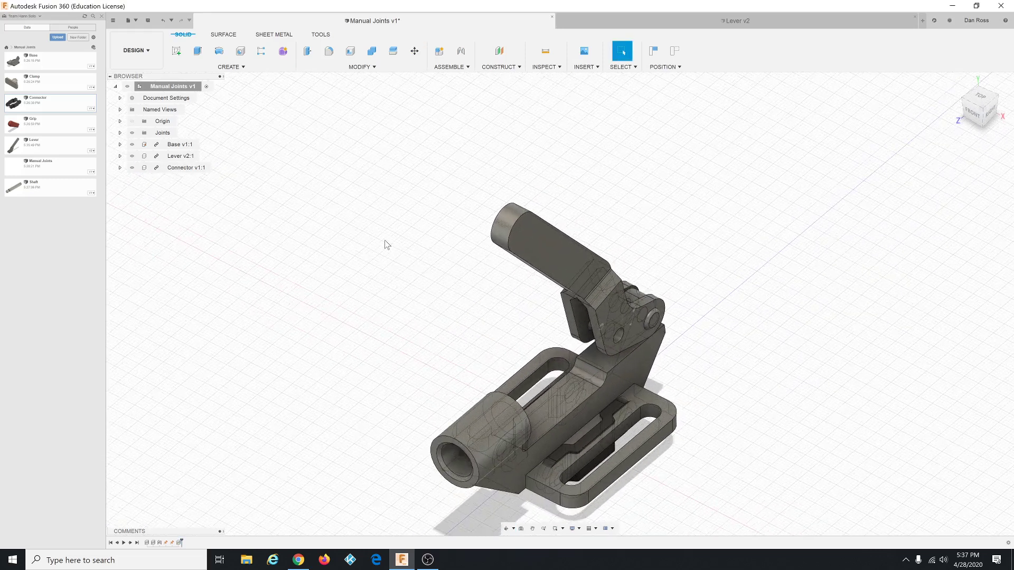
pyautogui.scroll(1, 188, 218)
pyautogui.rightClick(56, 105)
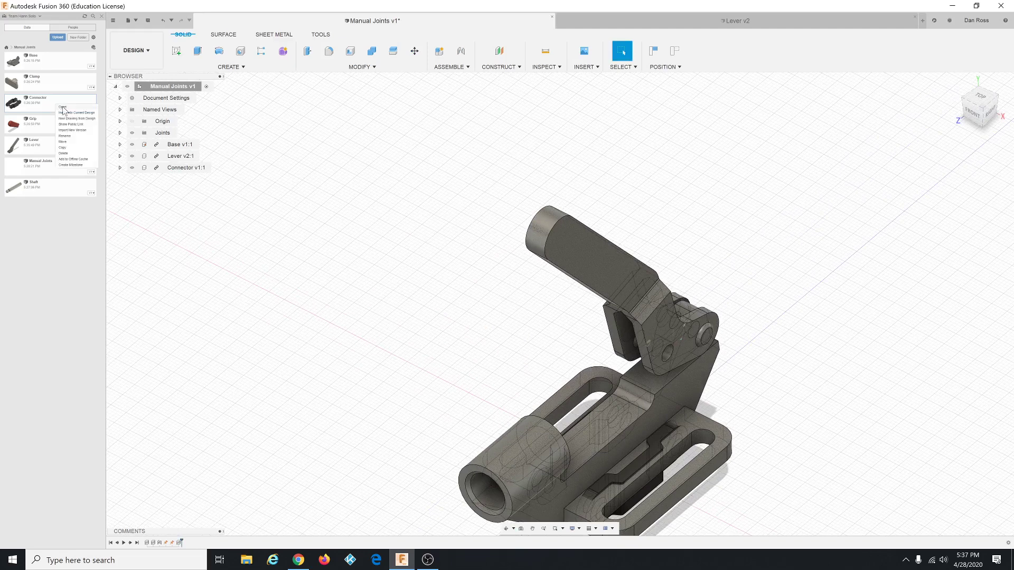
pyautogui.click(74, 115)
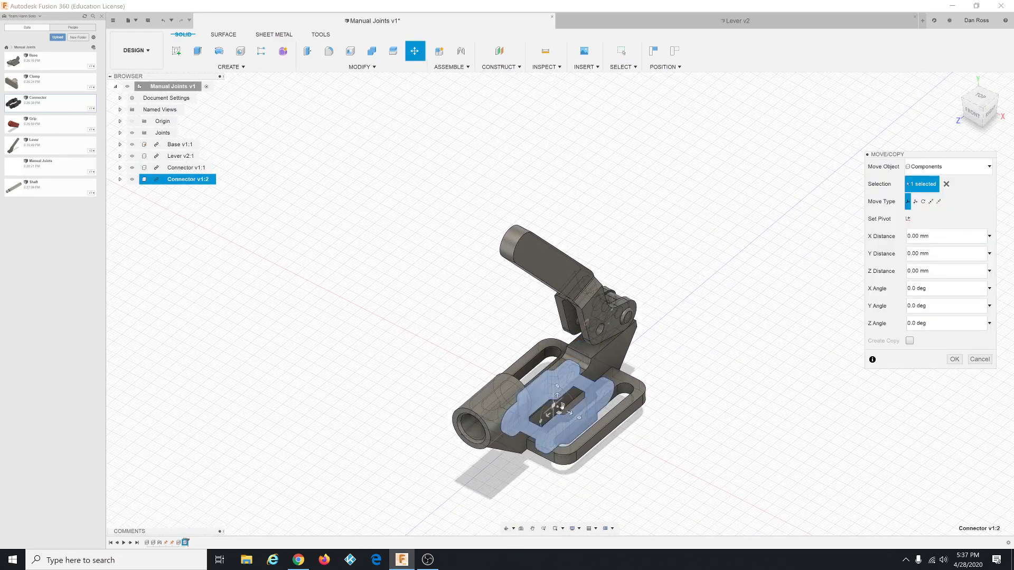
pyautogui.moveTo(569, 411); pyautogui.dragTo(431, 285)
pyautogui.click(958, 359)
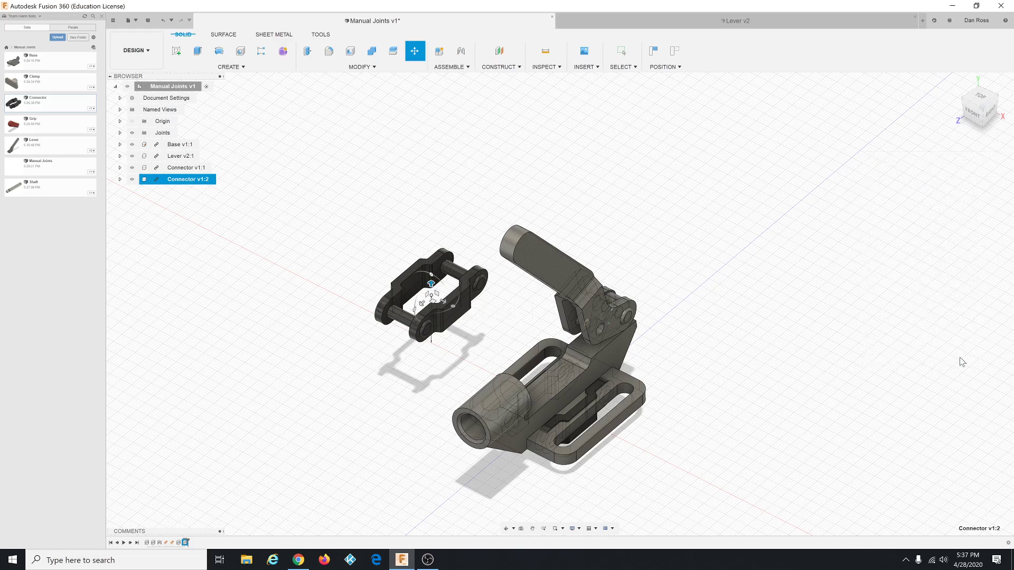
# Start a Joint with the current component positions captured, and snap its first component to the middle of the free-standing Connector's pin.
pyautogui.scroll(2, 282, 295)
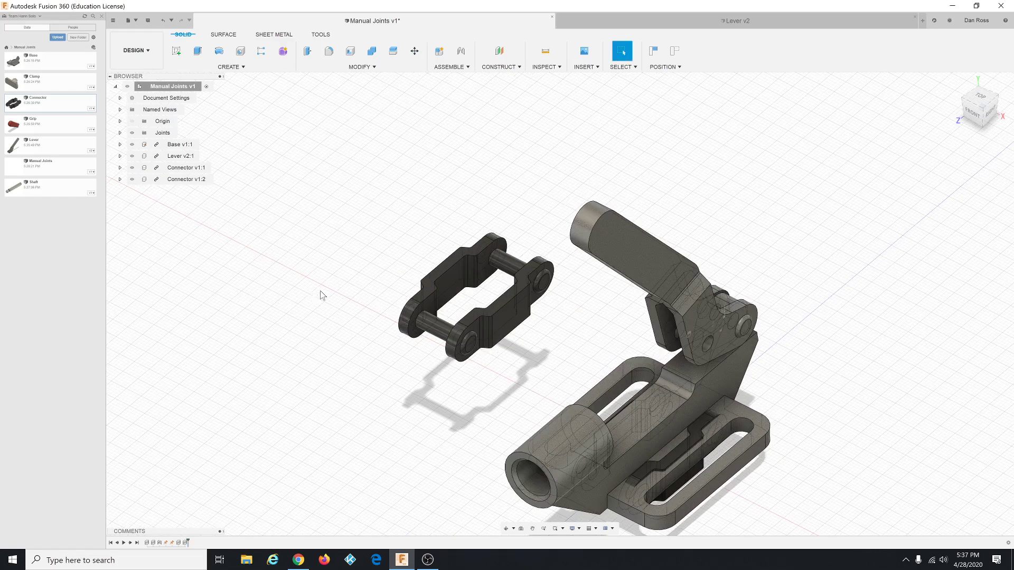
pyautogui.click(452, 67)
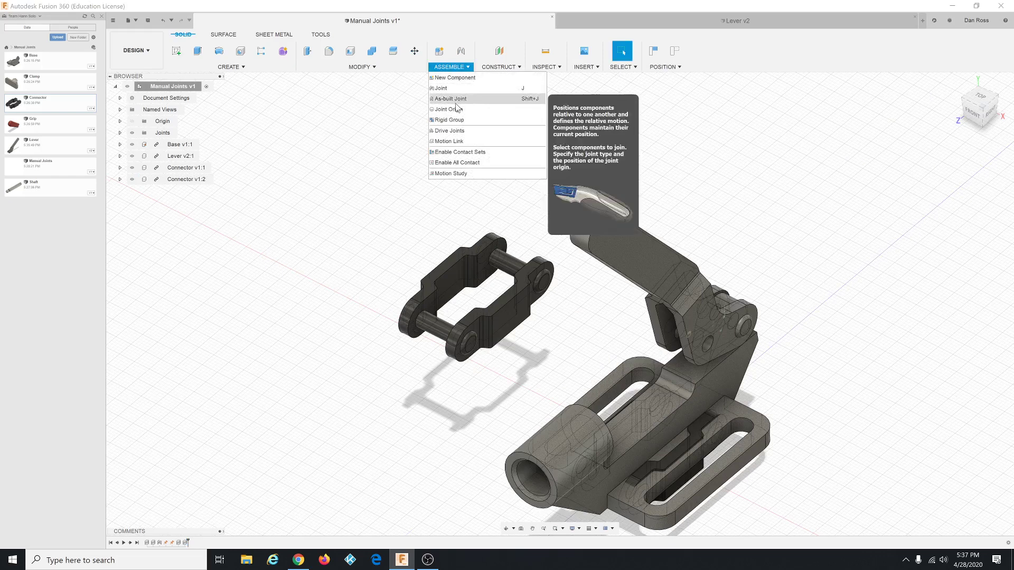
pyautogui.click(452, 89)
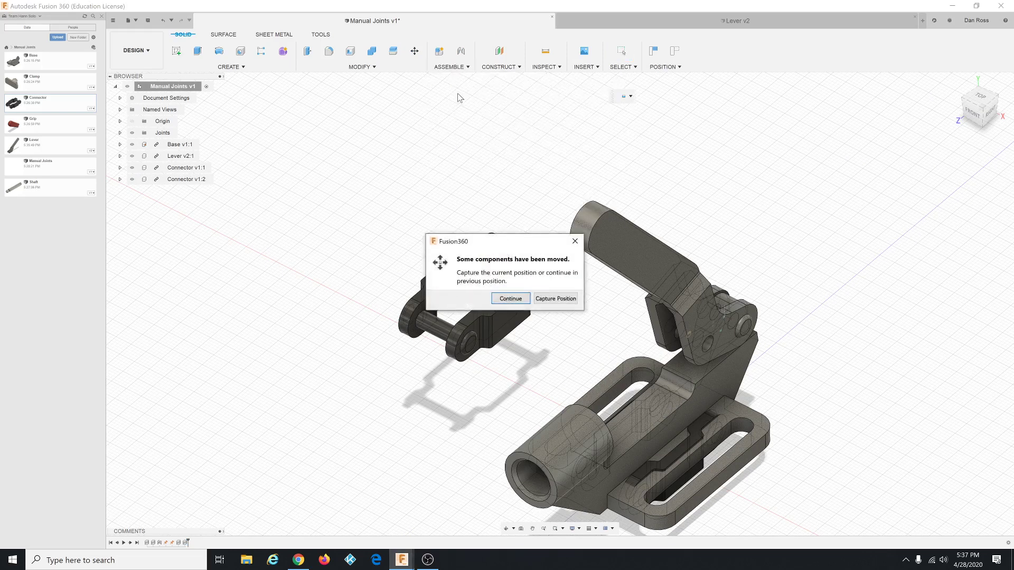
pyautogui.click(568, 300)
pyautogui.click(567, 300)
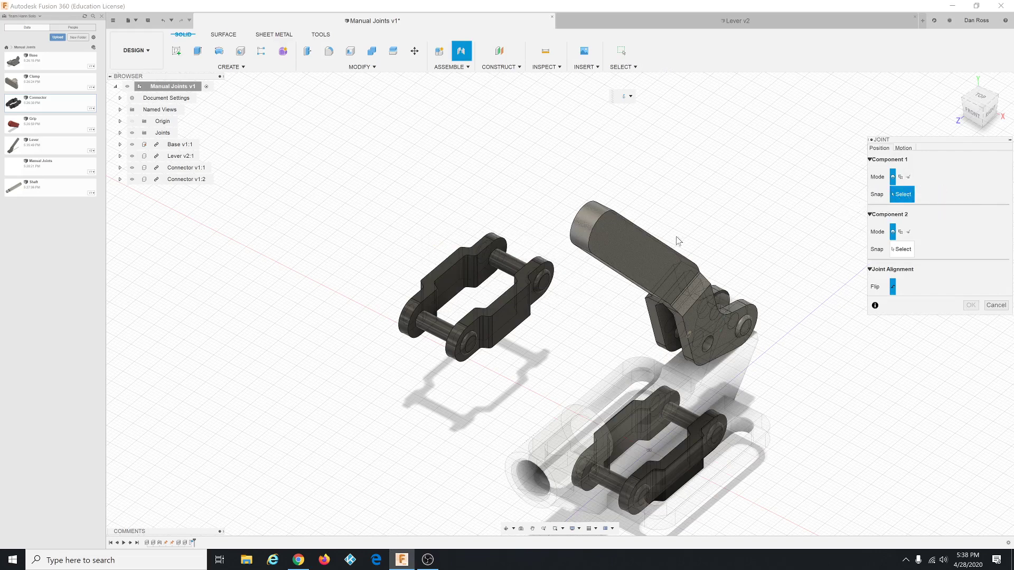
pyautogui.click(513, 270)
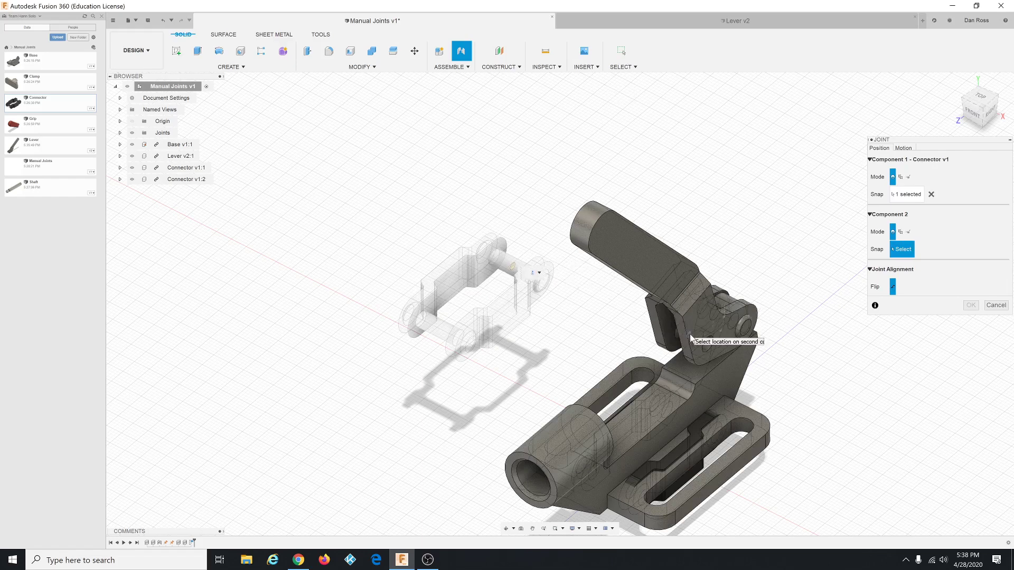
# Snap the second joint component to the Lever's joint origin between the fork arms and complete the joint.
pyautogui.scroll(6, 691, 338)
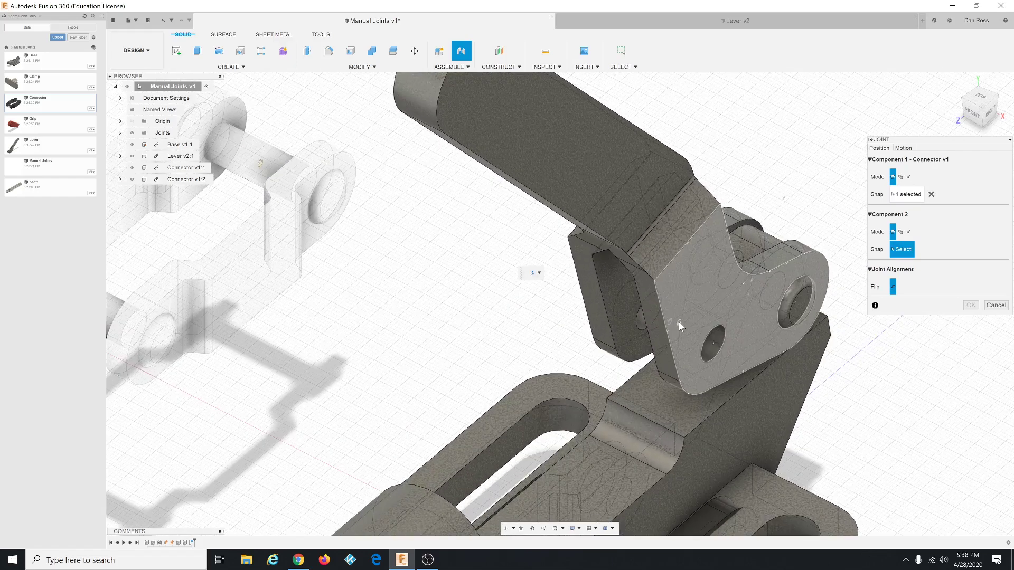
pyautogui.keyDown('shift'); pyautogui.moveTo(561, 344); pyautogui.dragTo(565, 339, button='middle'); pyautogui.keyUp('shift')
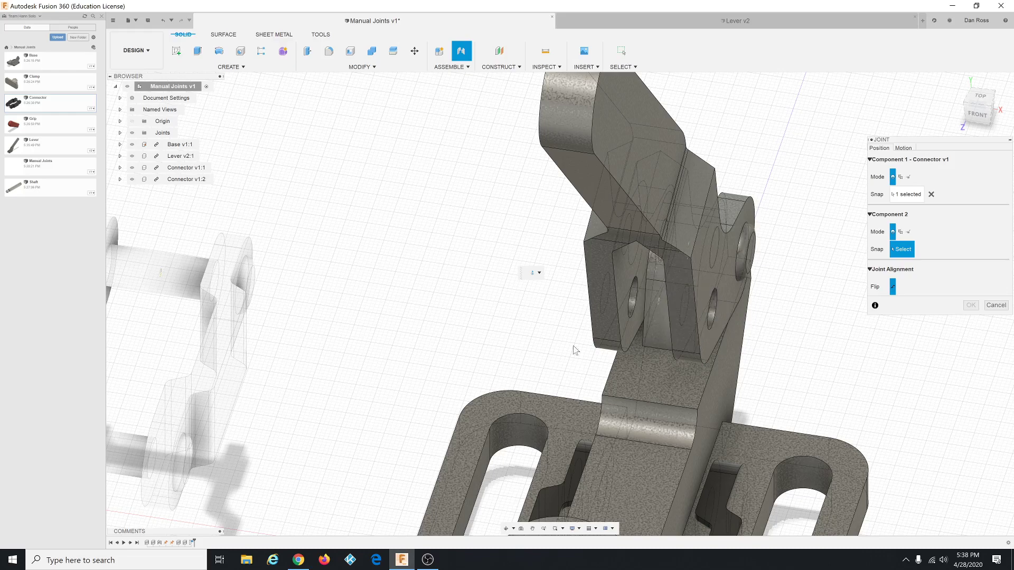
pyautogui.keyDown('shift'); pyautogui.moveTo(545, 354); pyautogui.dragTo(533, 346); pyautogui.keyUp('shift')
pyautogui.keyDown('shift'); pyautogui.moveTo(532, 346); pyautogui.dragTo(530, 347, button='middle'); pyautogui.keyUp('shift')
pyautogui.scroll(3, 704, 353)
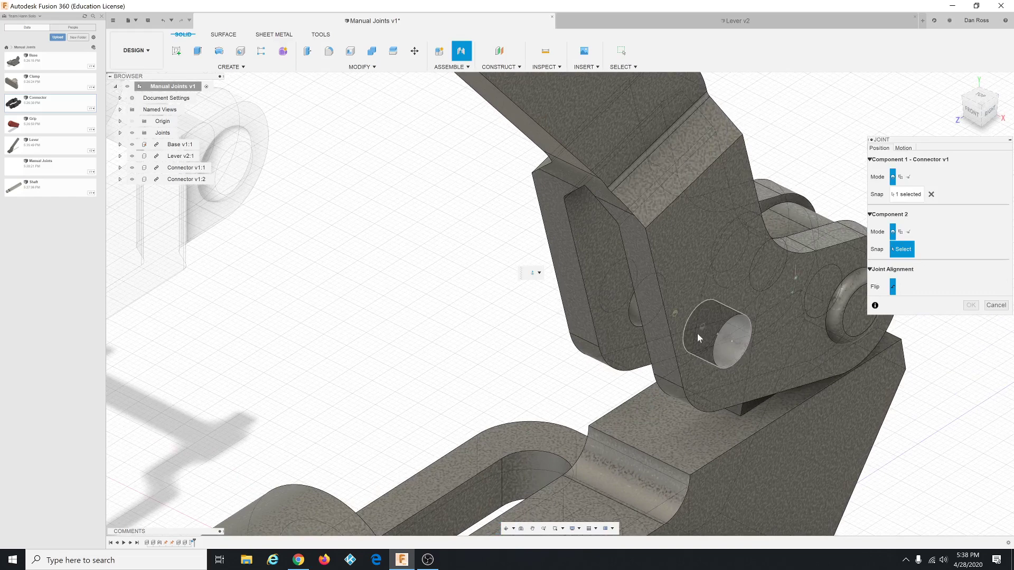
pyautogui.click(659, 335)
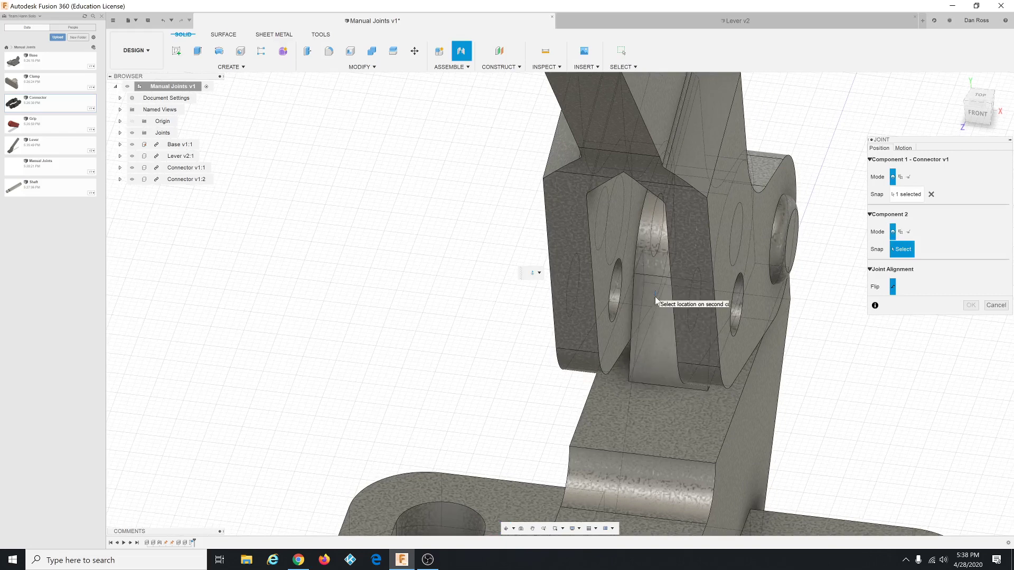
pyautogui.click(655, 296)
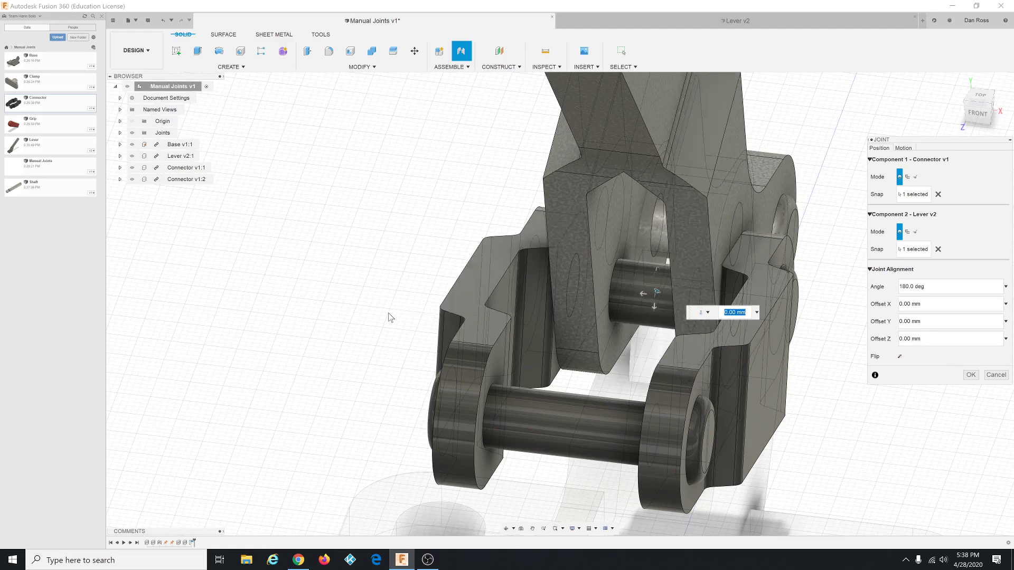
pyautogui.keyDown('shift'); pyautogui.moveTo(383, 321); pyautogui.dragTo(363, 324, button='middle'); pyautogui.keyUp('shift')
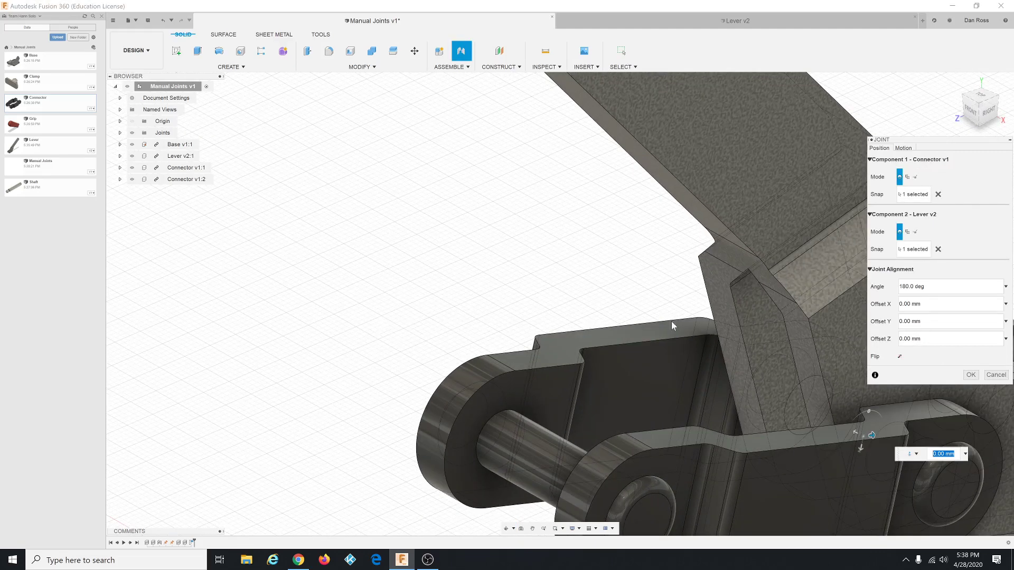
pyautogui.click(972, 376)
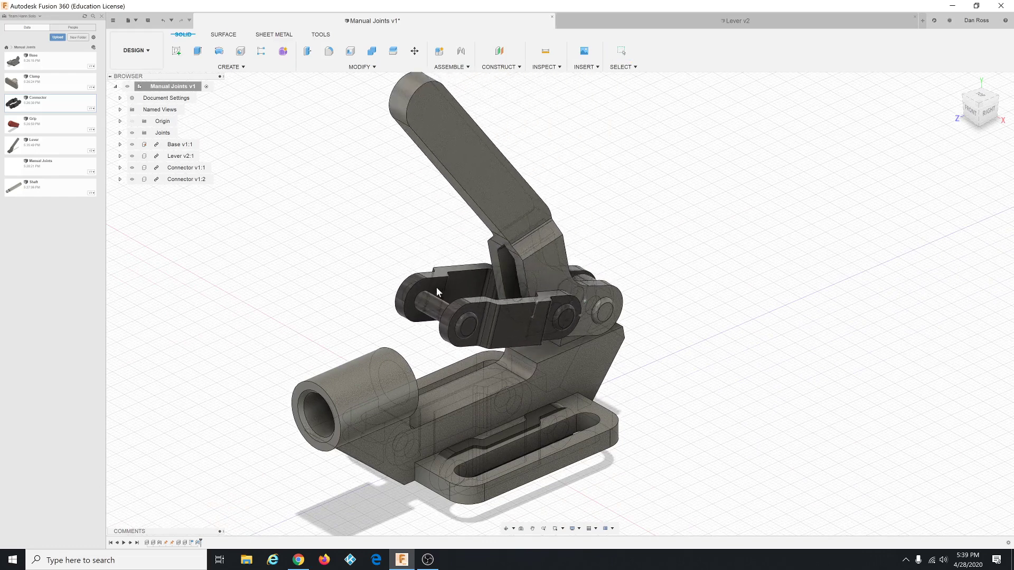
# Swing the Lever to a nearly upright pose together with the attached Connector to test the joint.
pyautogui.moveTo(439, 297); pyautogui.dragTo(537, 248)
pyautogui.moveTo(480, 305); pyautogui.dragTo(492, 279)
pyautogui.scroll(-6, 380, 308)
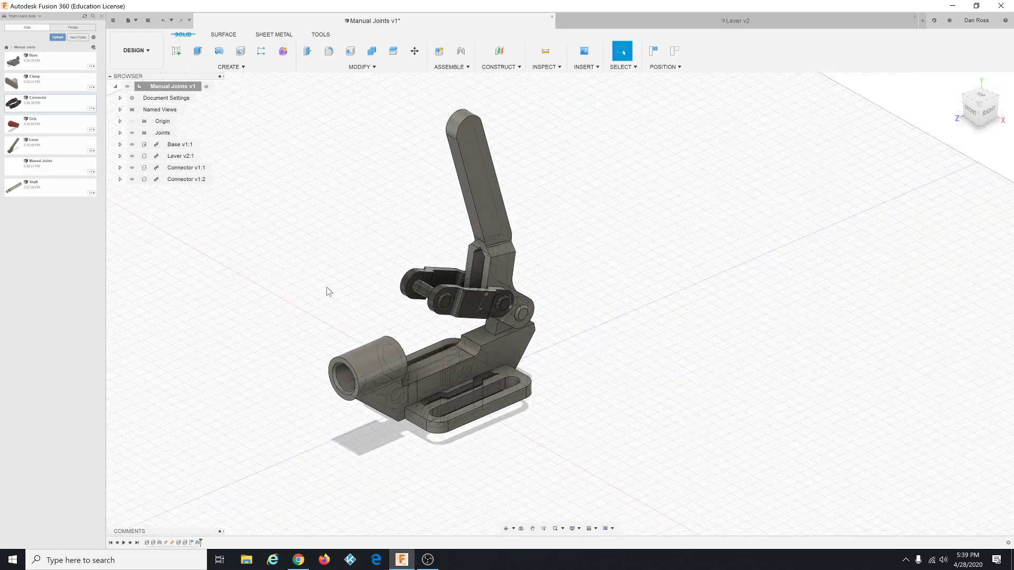
# Insert the Shaft into the assembly at its default position and expand its component contents in the browser.
pyautogui.click(51, 193)
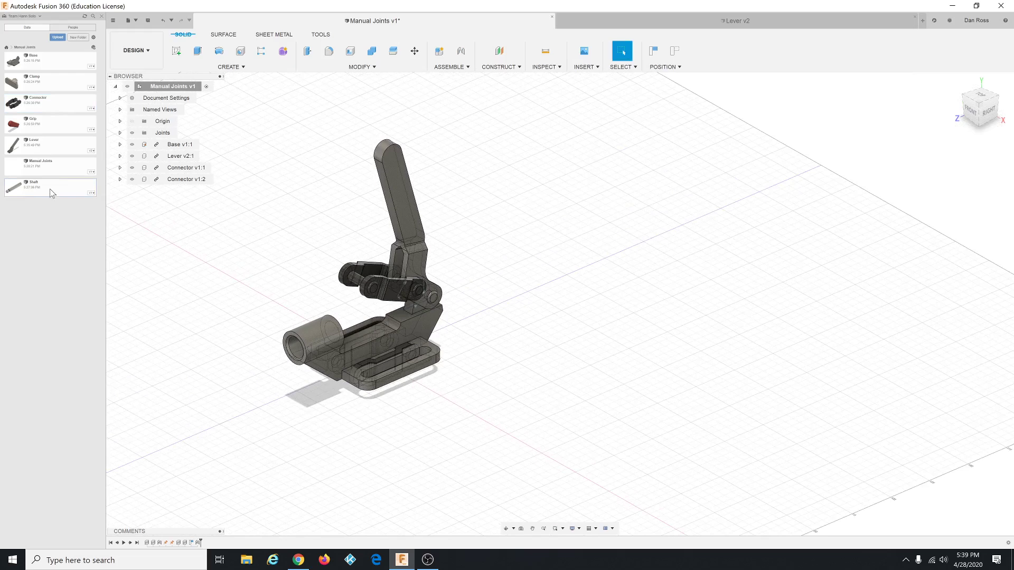
pyautogui.rightClick(51, 193)
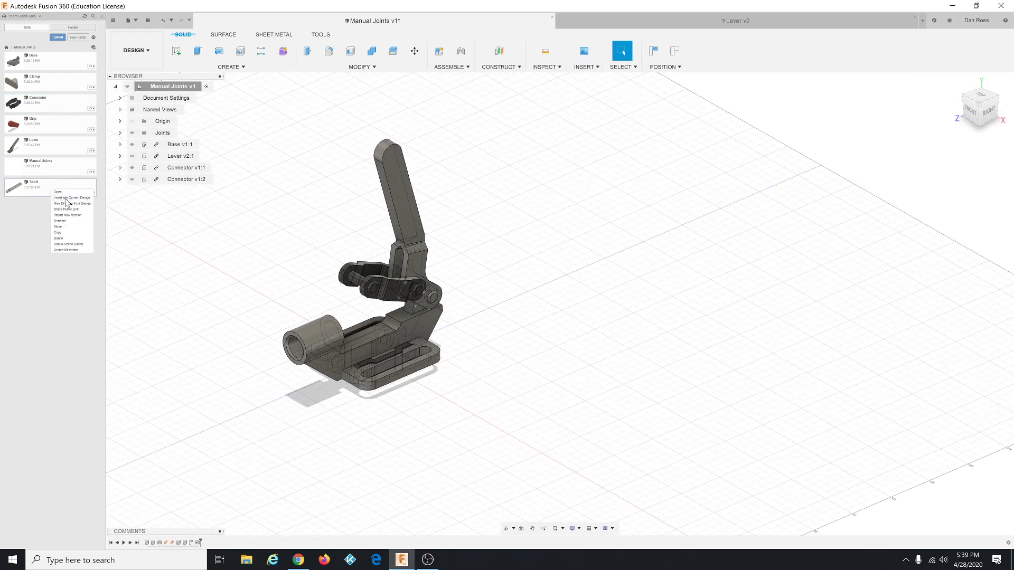
pyautogui.click(67, 198)
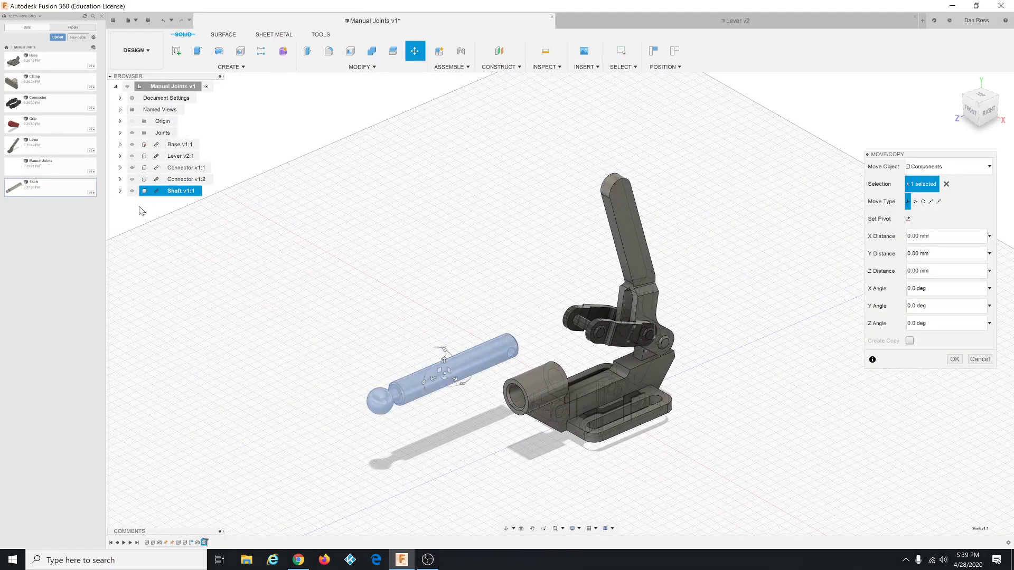
pyautogui.click(120, 191)
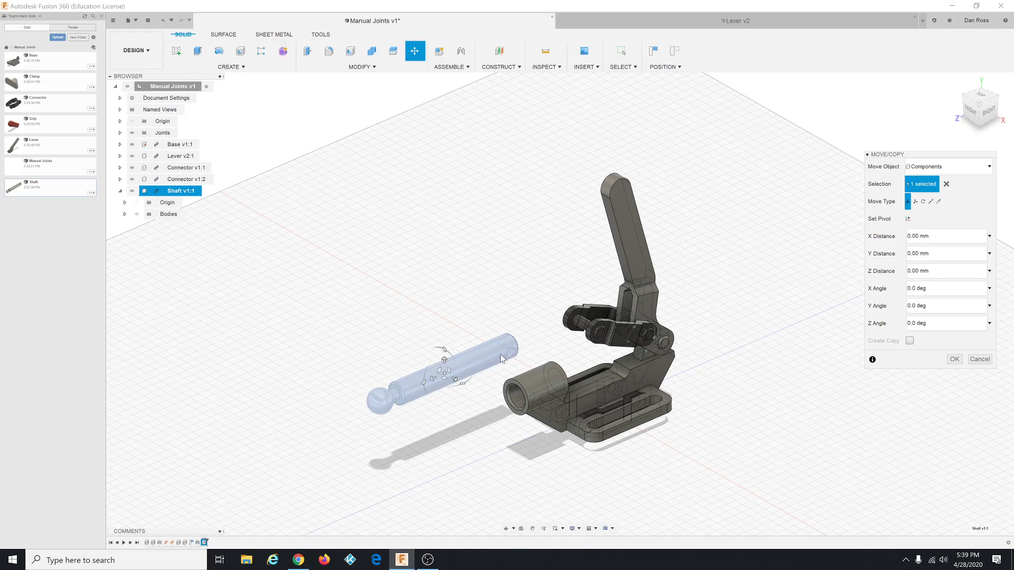
pyautogui.click(954, 362)
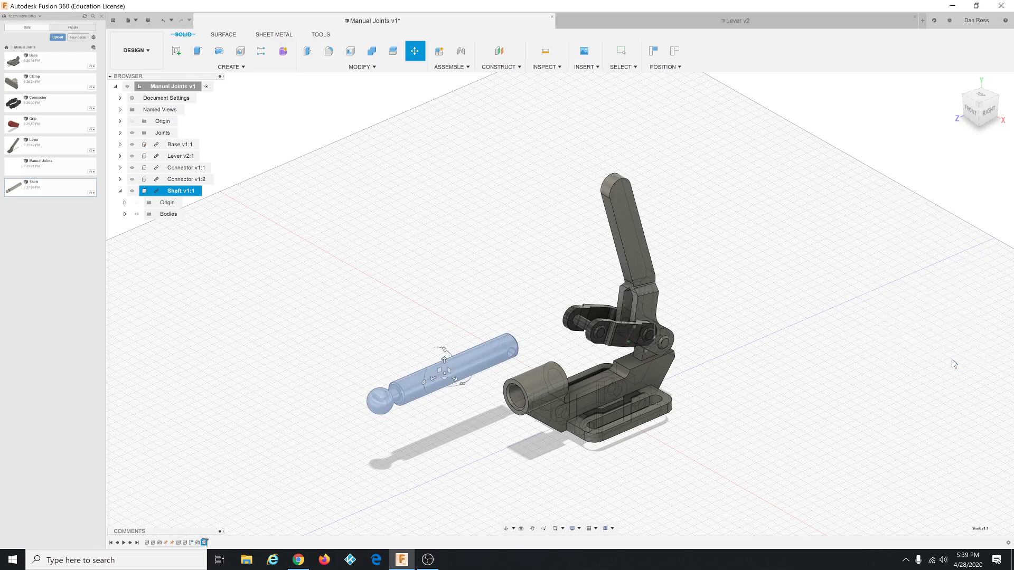
pyautogui.click(468, 306)
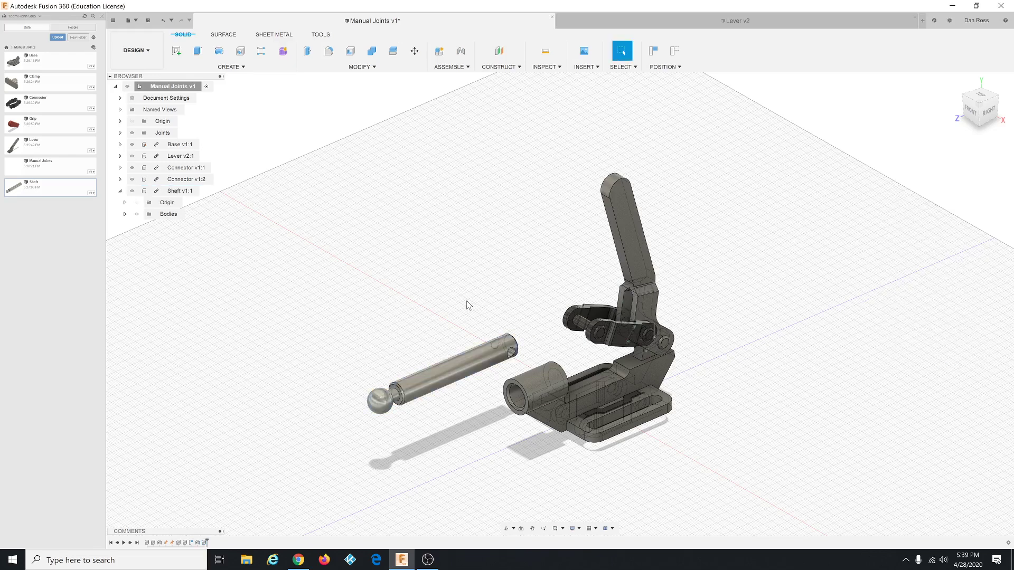
pyautogui.click(454, 67)
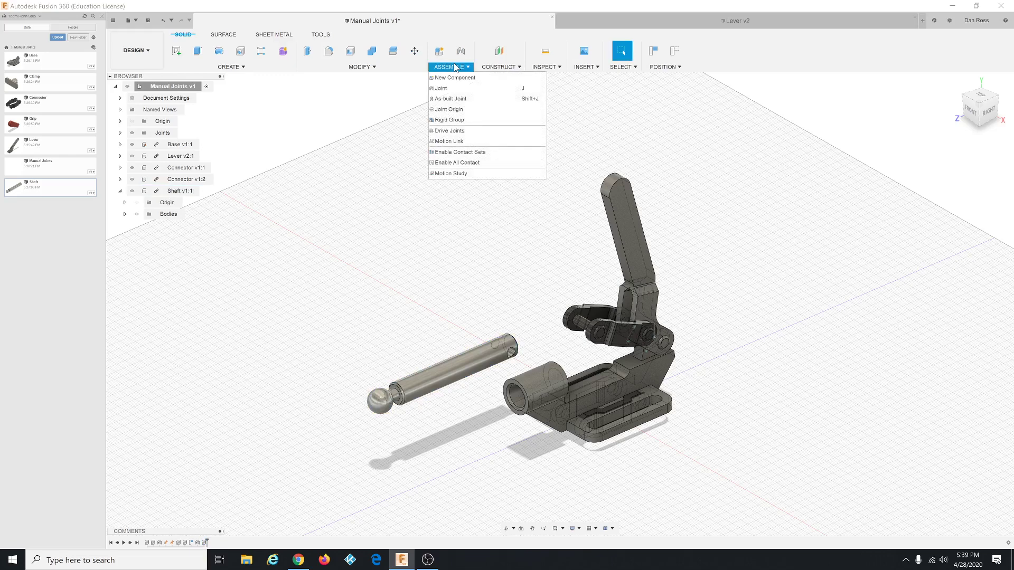
pyautogui.click(453, 90)
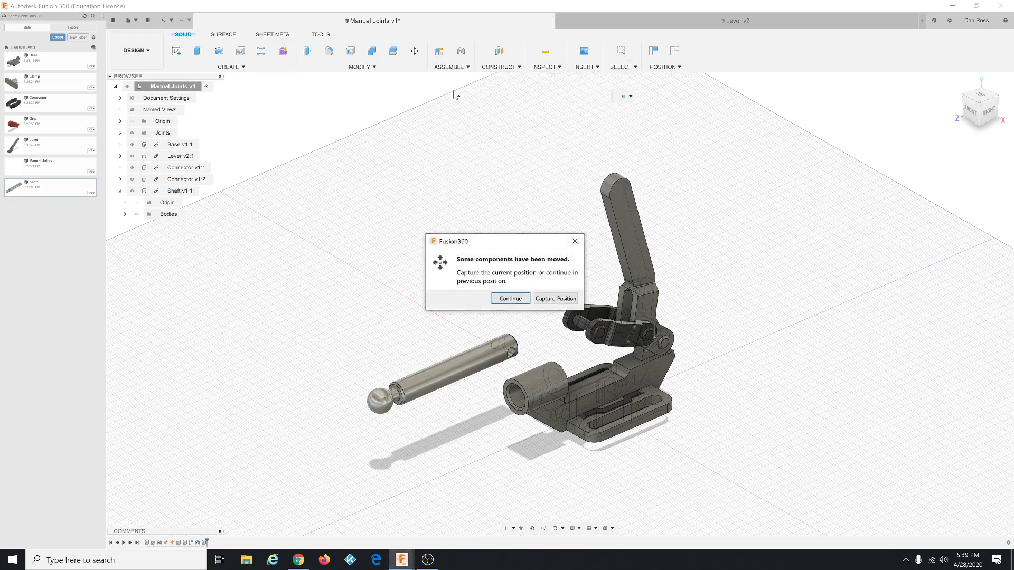
pyautogui.click(556, 299)
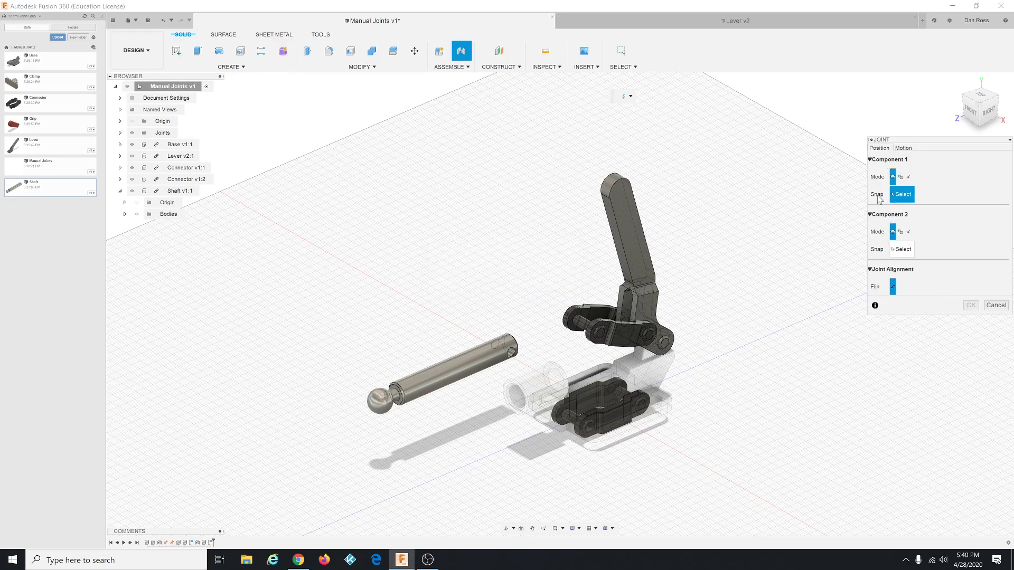
pyautogui.keyDown('shift'); pyautogui.moveTo(459, 425); pyautogui.dragTo(575, 372, button='middle'); pyautogui.keyUp('shift')
pyautogui.scroll(5, 578, 372)
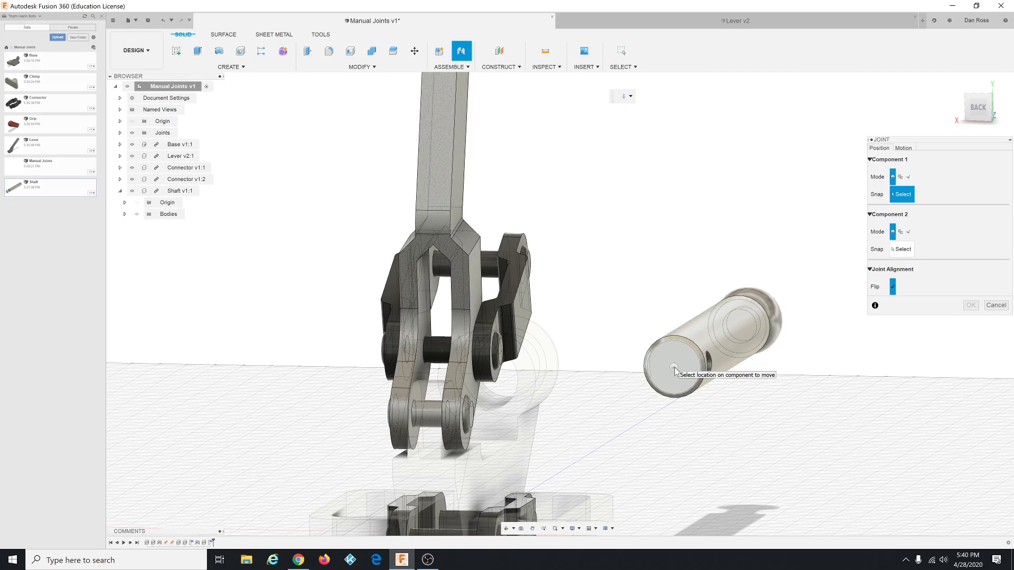
pyautogui.click(674, 370)
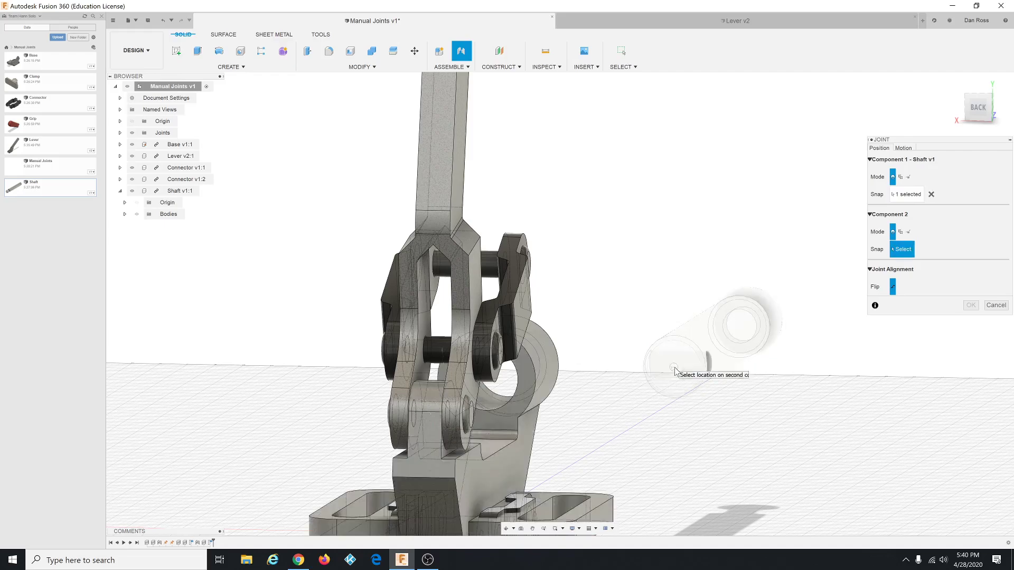
pyautogui.keyDown('shift'); pyautogui.moveTo(601, 417); pyautogui.dragTo(705, 430, button='middle'); pyautogui.keyUp('shift')
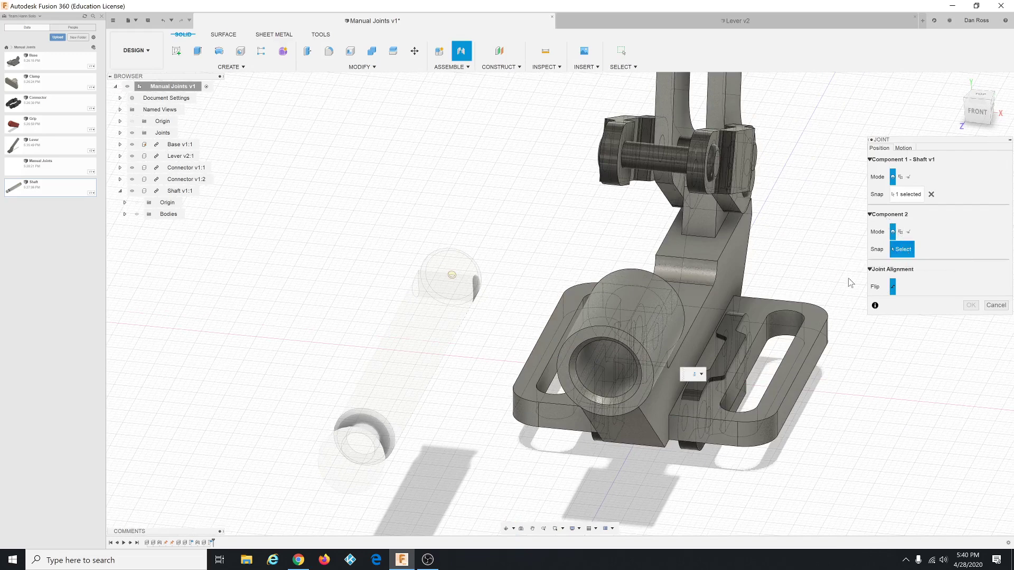
pyautogui.click(607, 371)
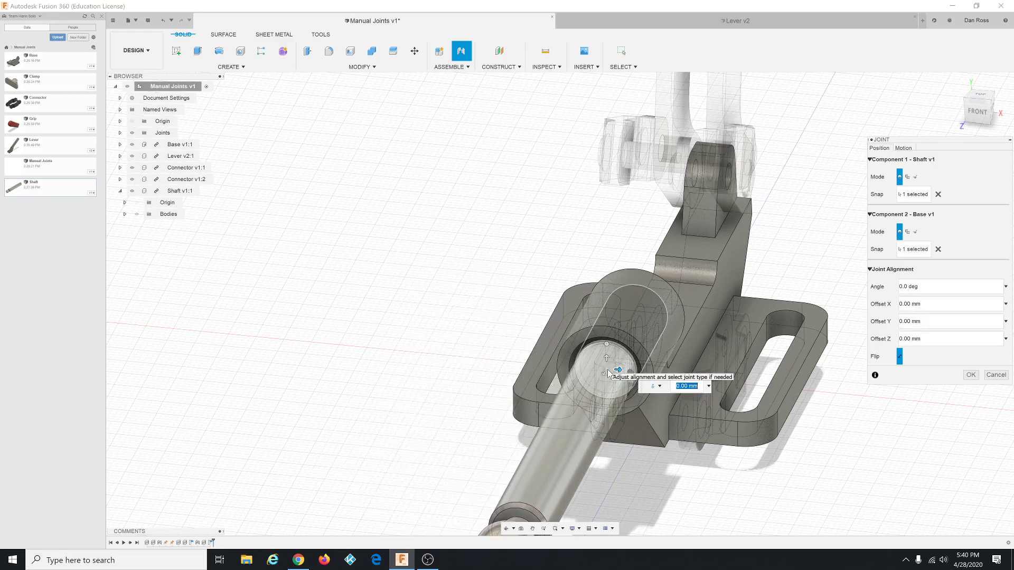
pyautogui.click(995, 375)
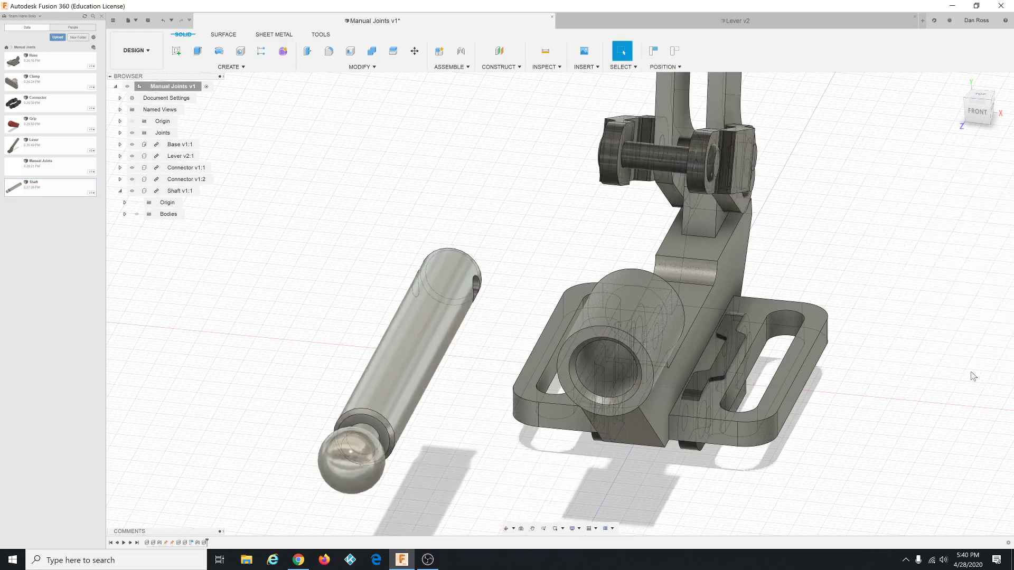
# Start a Joint with the current component positions captured and set its motion type to Cylindrical.
pyautogui.click(461, 68)
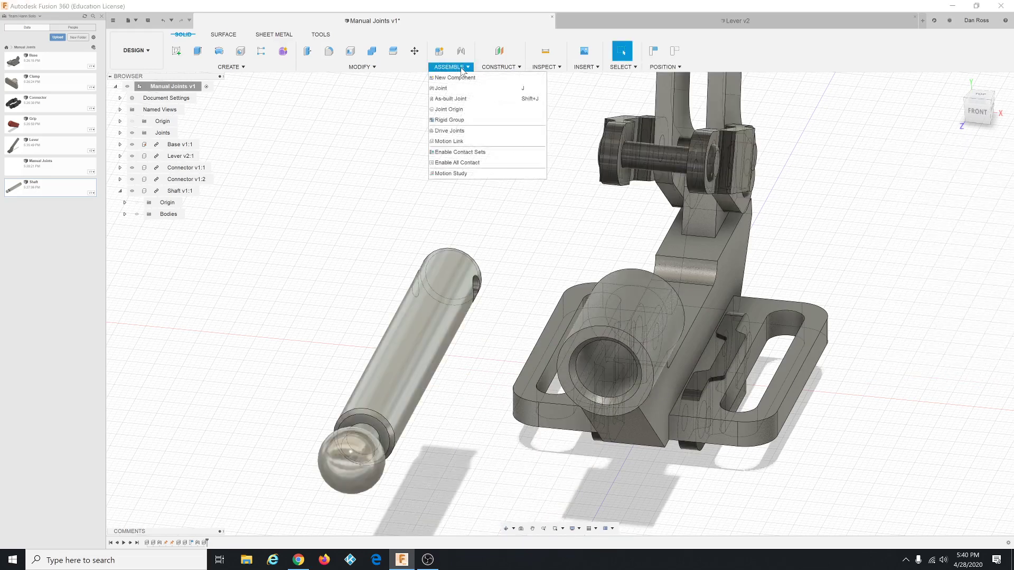
pyautogui.click(462, 90)
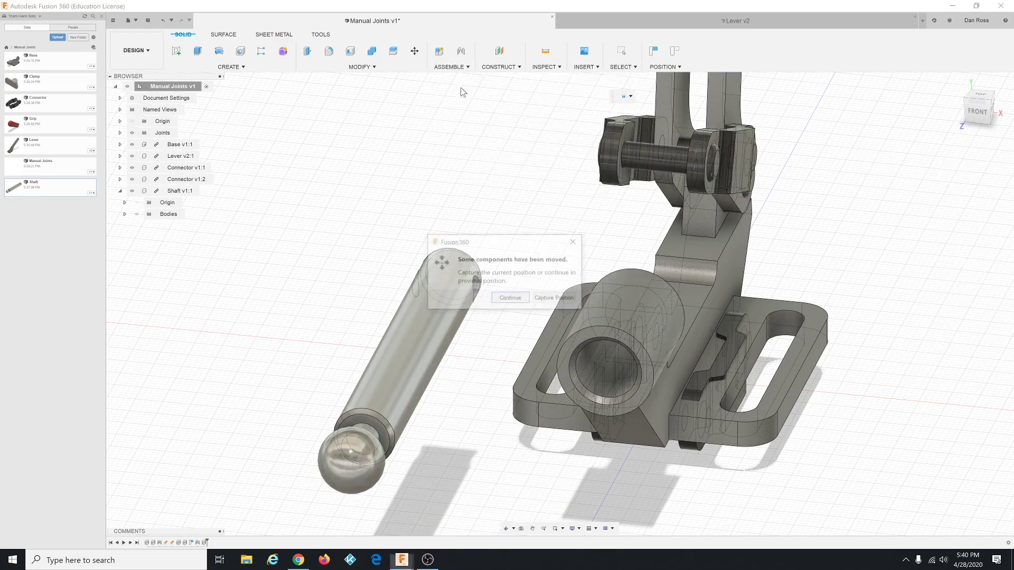
pyautogui.click(546, 299)
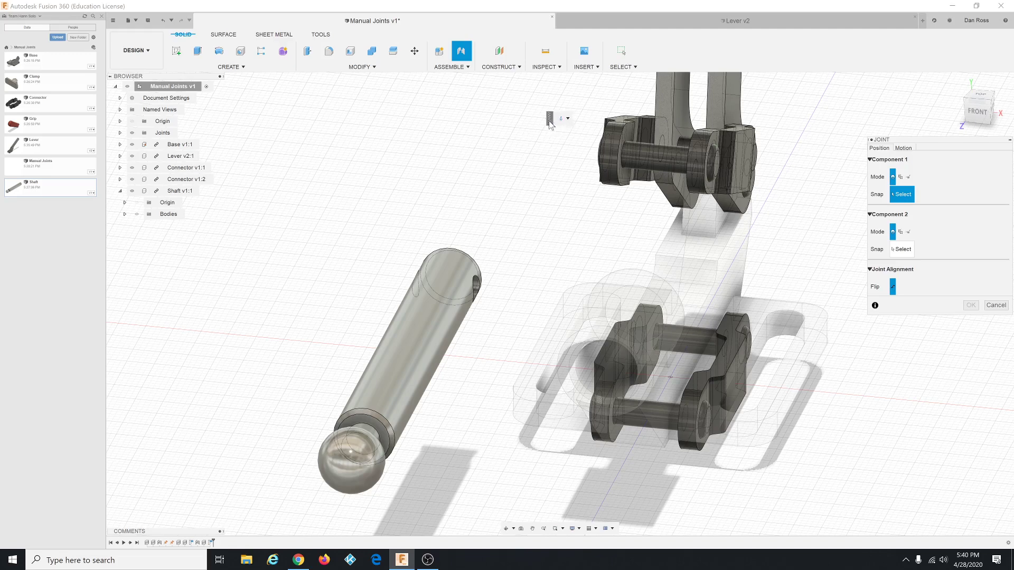
pyautogui.click(569, 120)
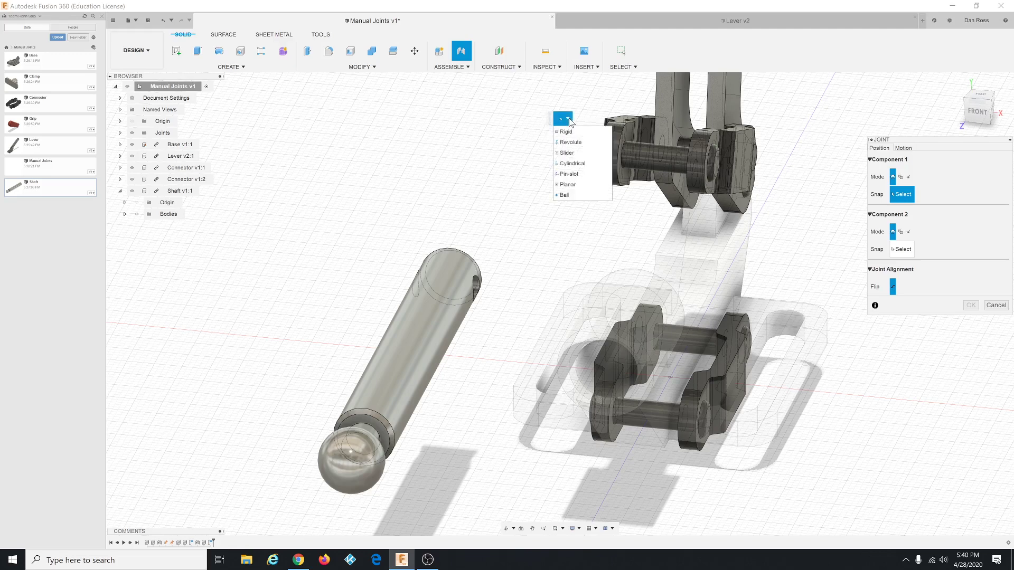
pyautogui.click(585, 167)
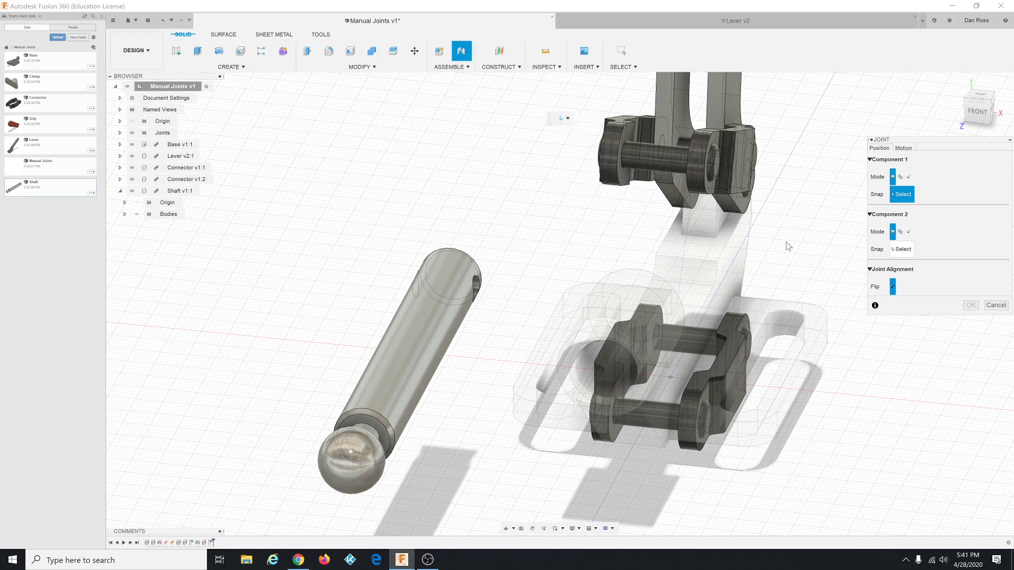
# Snap the center of the Shaft's flat end face to the center of the Base's bore opening and complete the cylindrical joint.
pyautogui.keyDown('shift'); pyautogui.moveTo(566, 330); pyautogui.dragTo(507, 296, button='middle'); pyautogui.keyUp('shift')
pyautogui.scroll(-5, 600, 132)
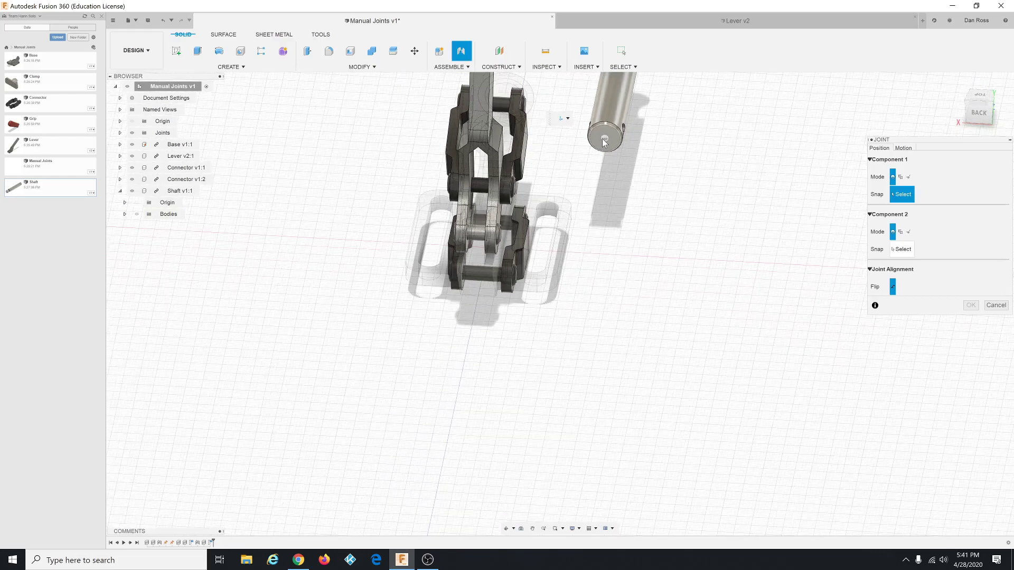
pyautogui.scroll(4, 604, 130)
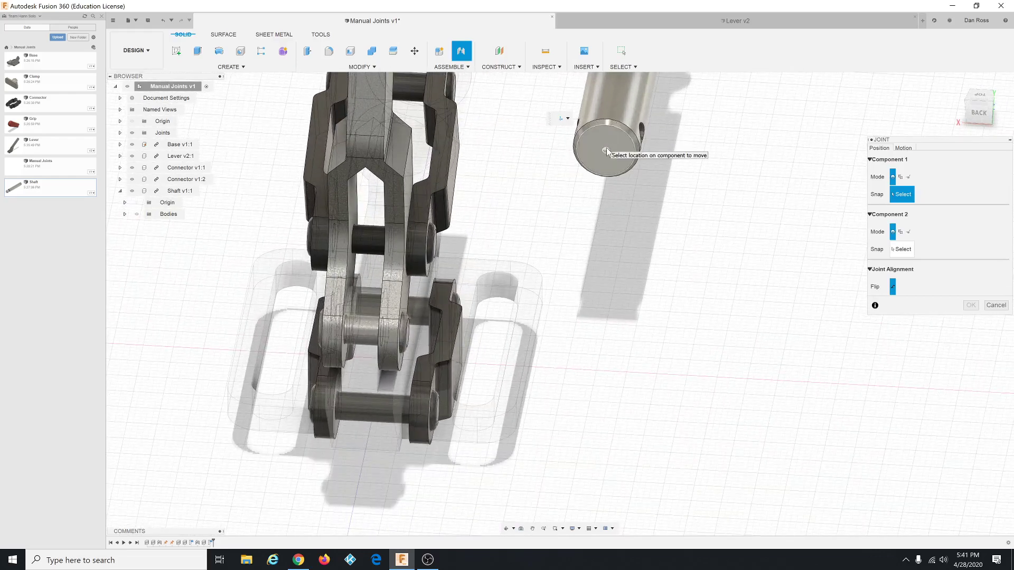
pyautogui.click(606, 149)
pyautogui.keyDown('shift'); pyautogui.moveTo(539, 224); pyautogui.dragTo(610, 224, button='middle'); pyautogui.keyUp('shift')
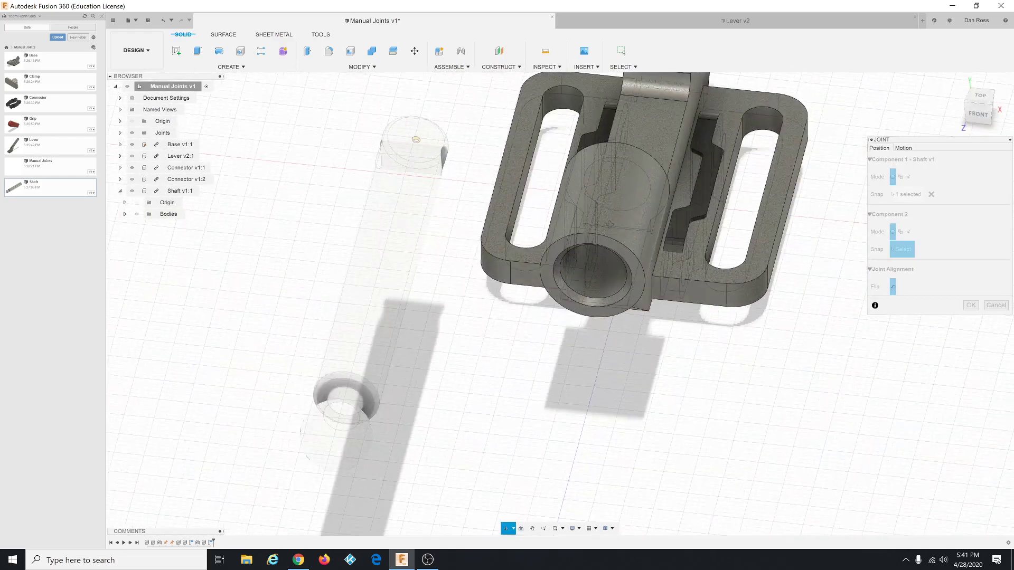
pyautogui.click(594, 271)
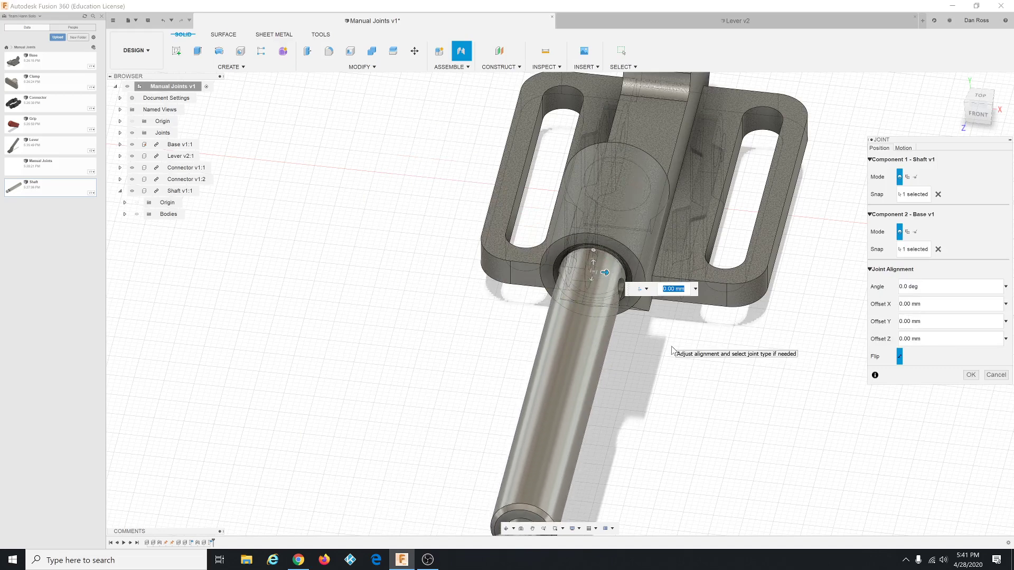
pyautogui.click(971, 375)
# Slide the Shaft along the bore axis to test the joint, leaving its cross-hole end just outside the Base's opening.
pyautogui.scroll(-5, 470, 338)
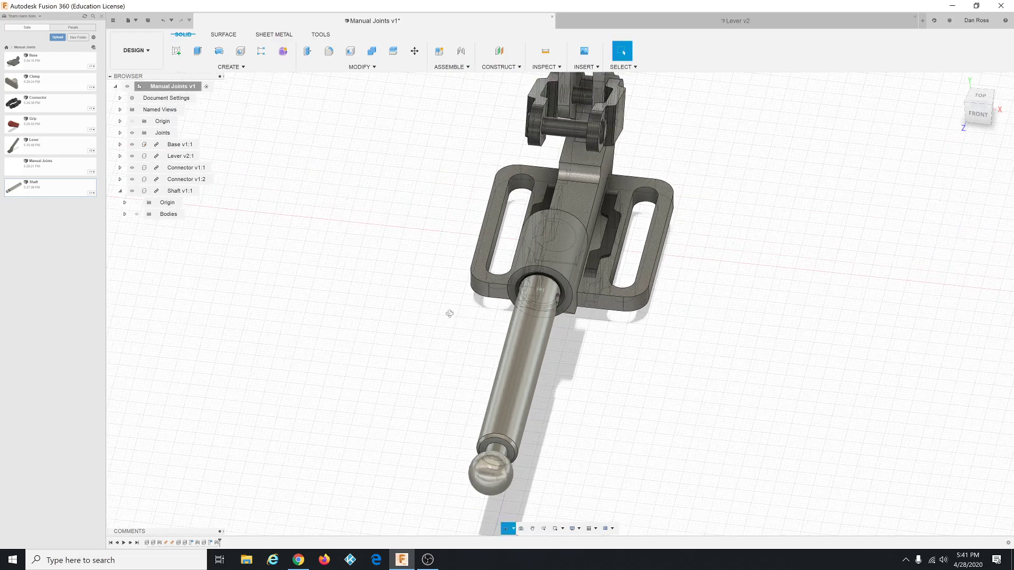
pyautogui.keyDown('shift'); pyautogui.moveTo(469, 338); pyautogui.dragTo(417, 298, button='middle'); pyautogui.keyUp('shift')
pyautogui.scroll(2, 417, 298)
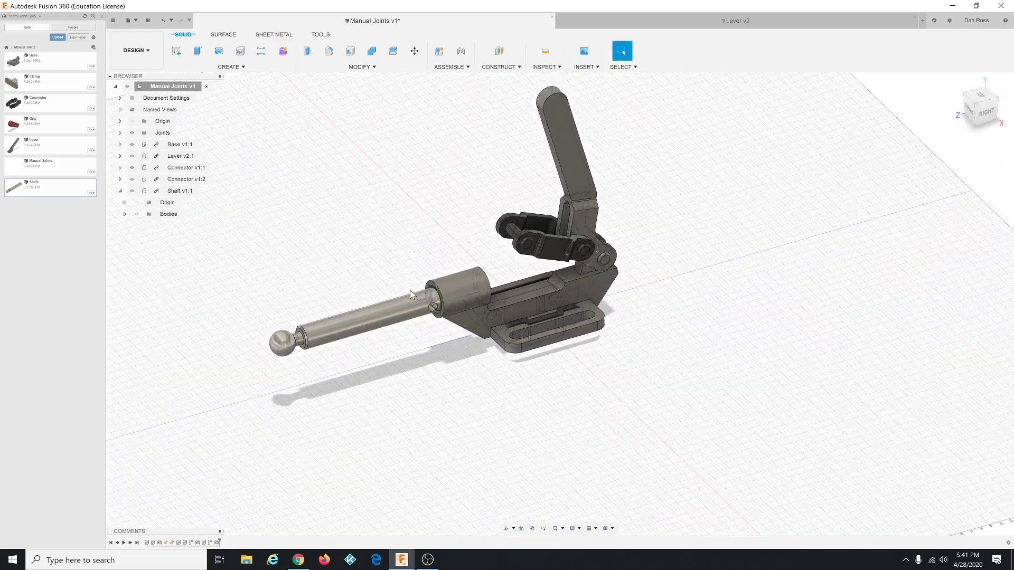
pyautogui.moveTo(417, 298); pyautogui.dragTo(316, 340)
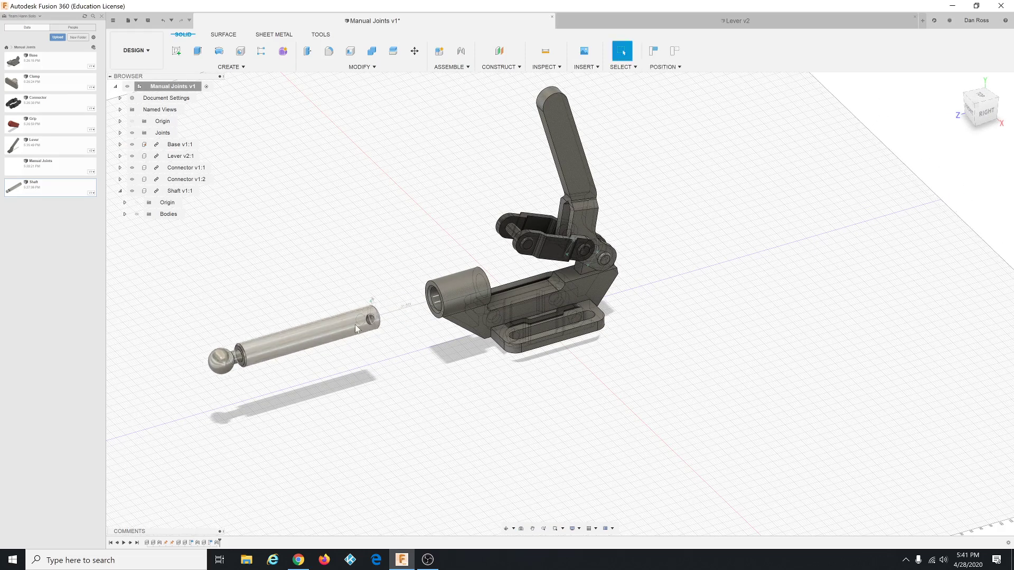
pyautogui.moveTo(368, 320); pyautogui.dragTo(406, 306)
pyautogui.scroll(4, 430, 283)
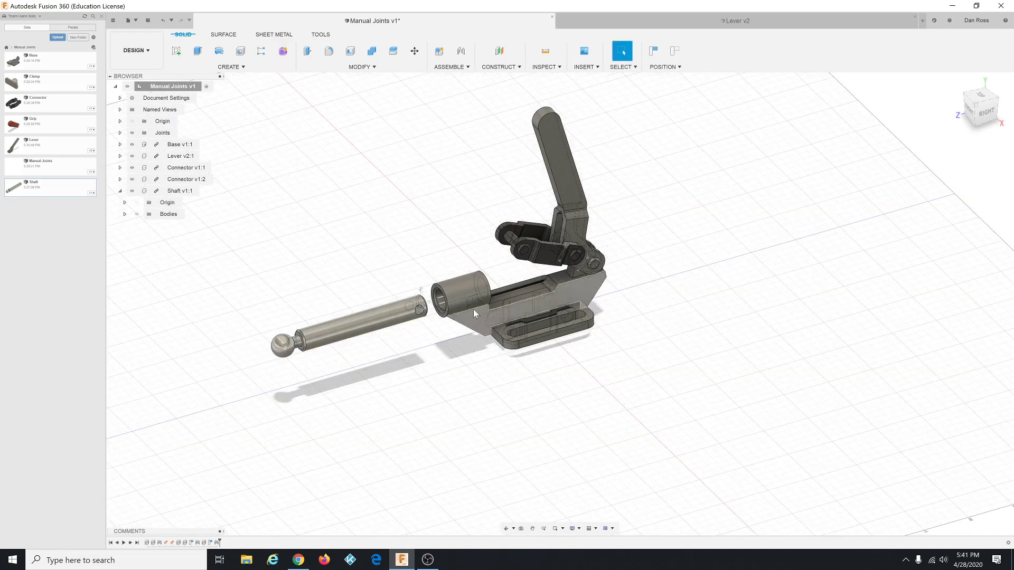
pyautogui.scroll(-1, 579, 193)
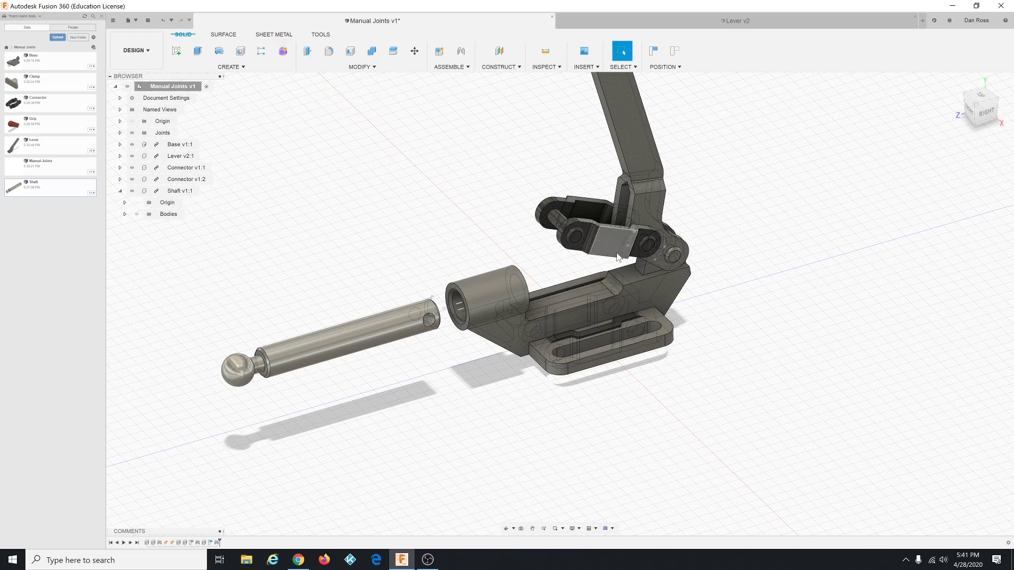
pyautogui.click(465, 68)
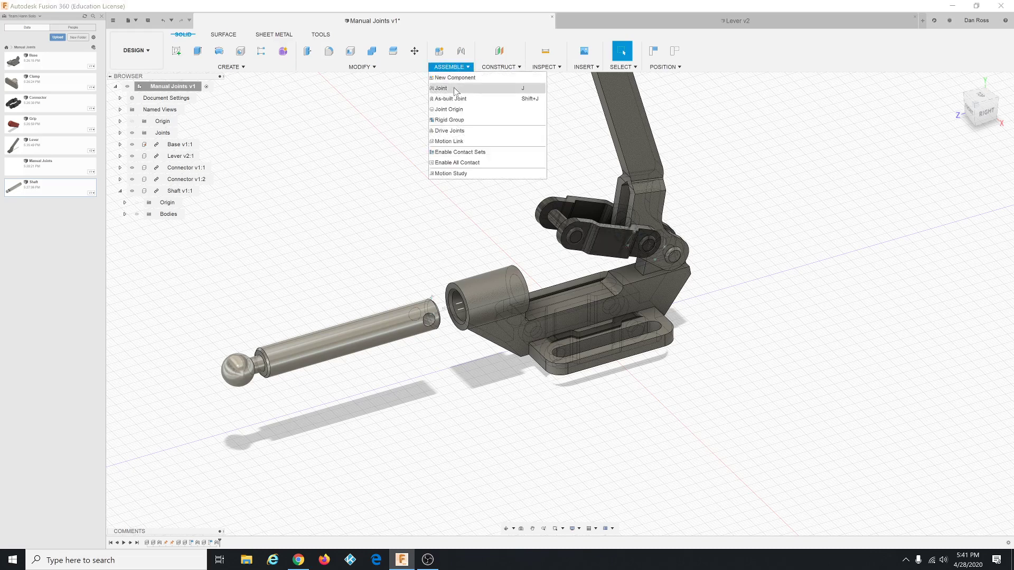
pyautogui.click(454, 90)
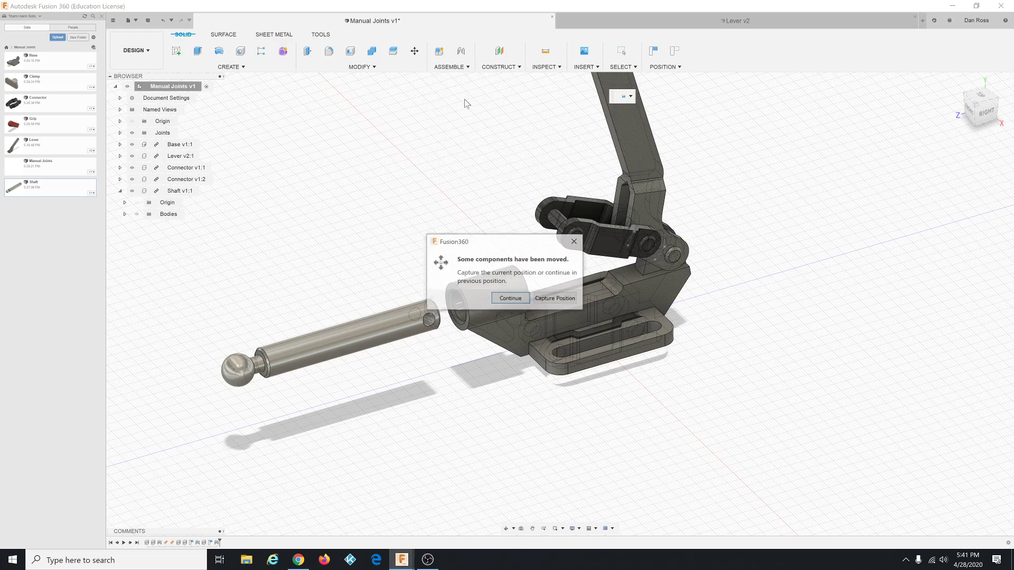
pyautogui.click(555, 299)
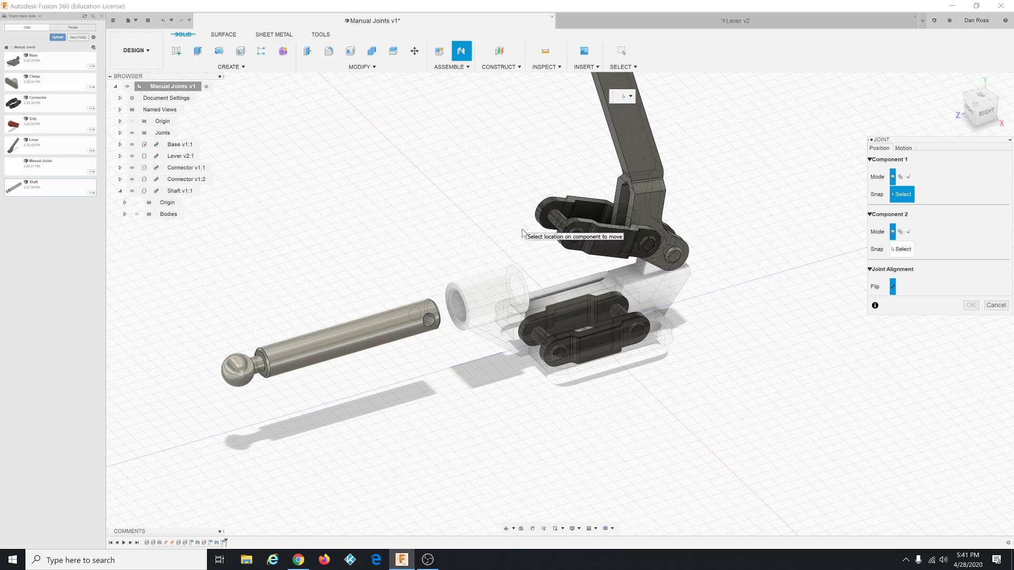
pyautogui.scroll(10, 561, 260)
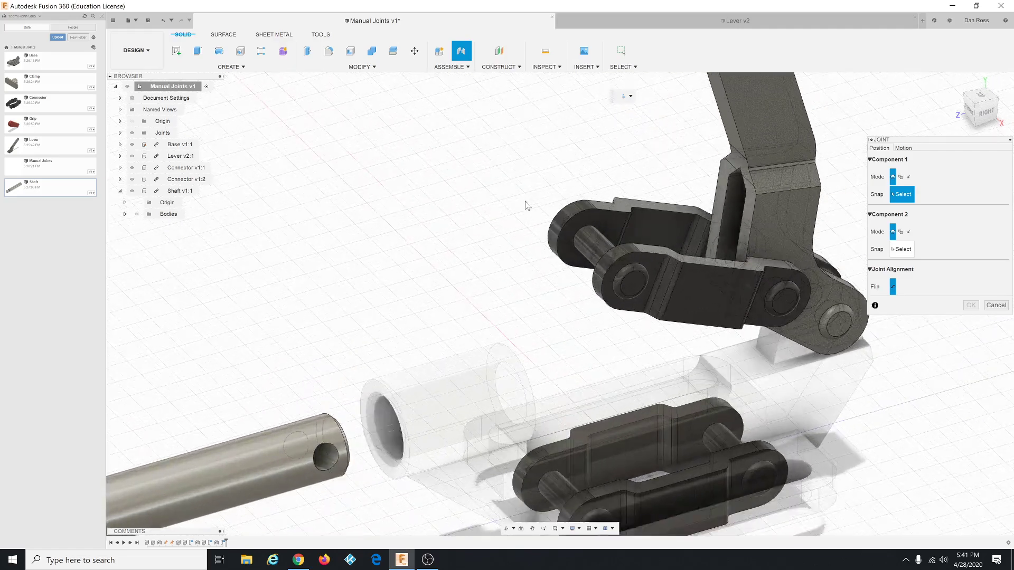
pyautogui.scroll(5, 561, 260)
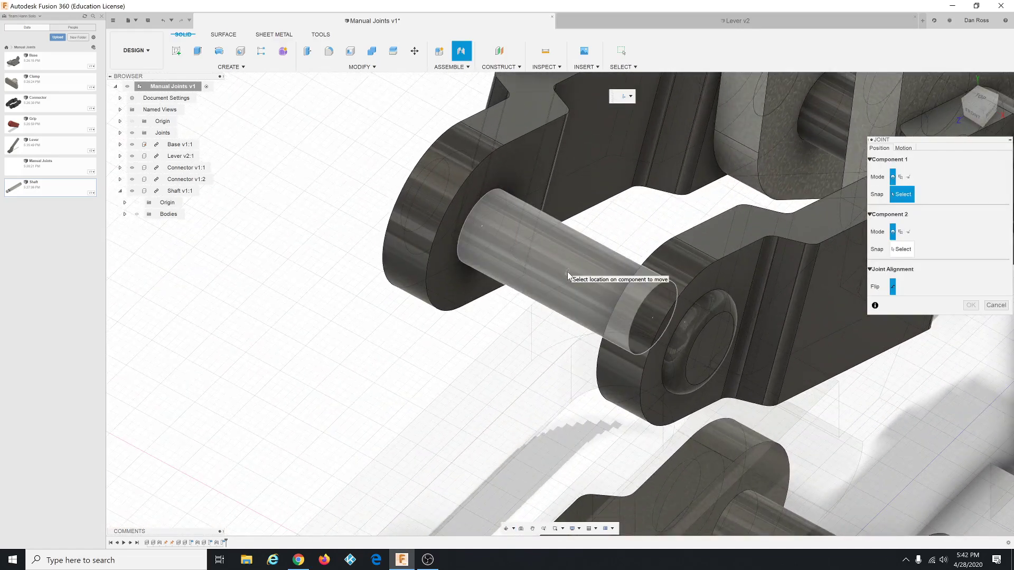
pyautogui.click(568, 275)
pyautogui.scroll(-10, 473, 285)
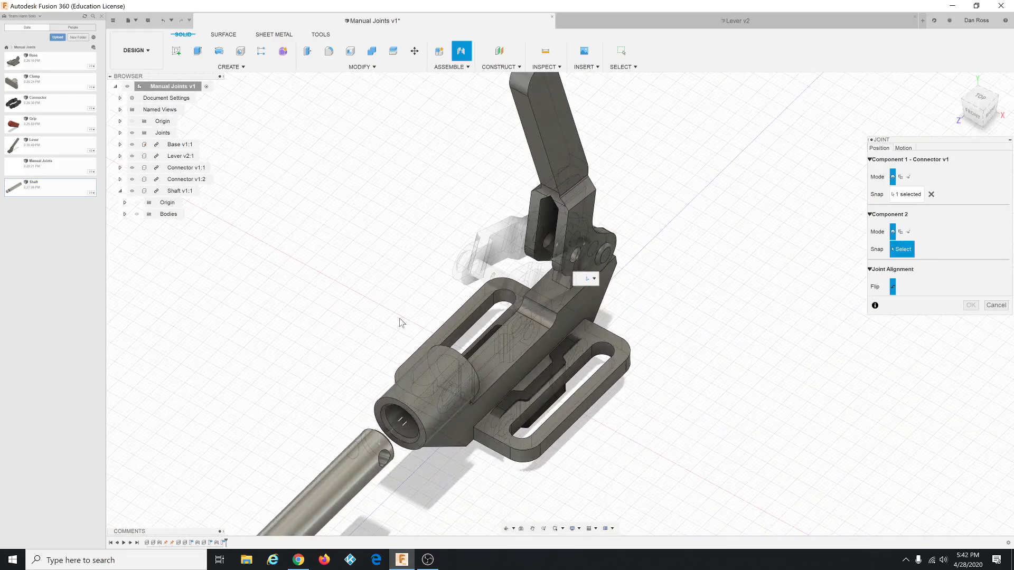
pyautogui.keyDown('shift'); pyautogui.moveTo(469, 277); pyautogui.dragTo(407, 364, button='middle'); pyautogui.keyUp('shift')
pyautogui.scroll(10, 406, 364)
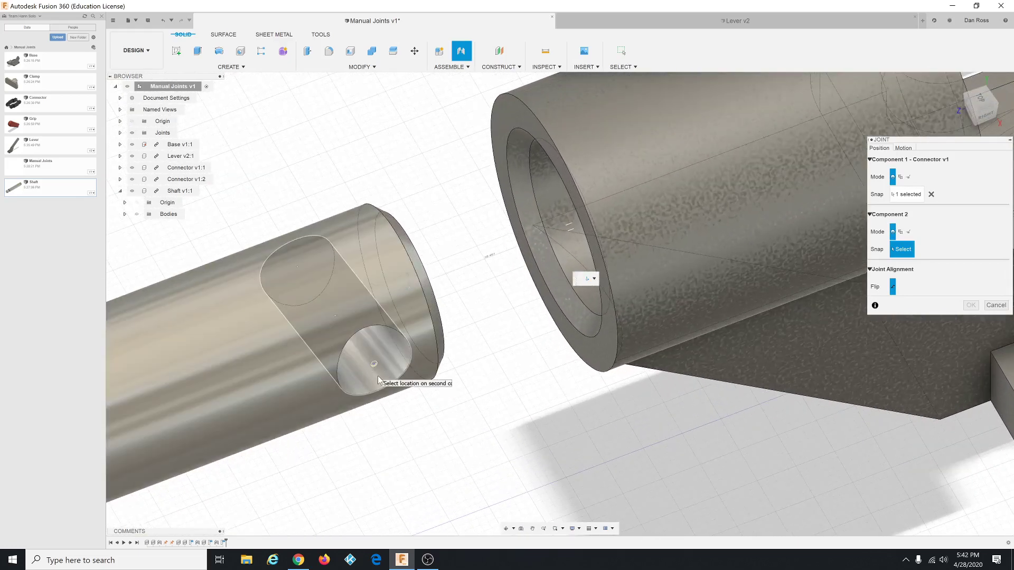
pyautogui.click(337, 317)
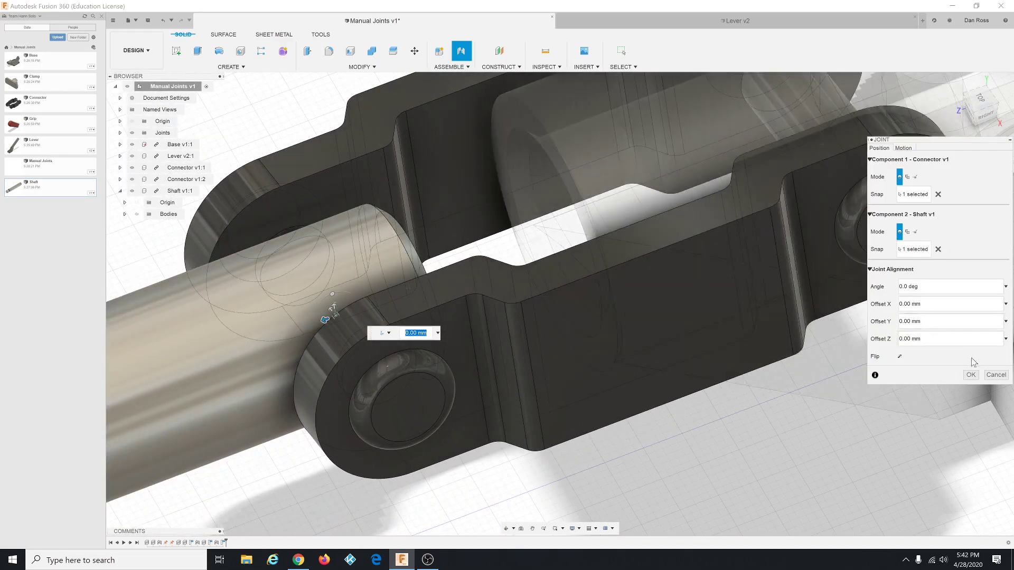
pyautogui.click(996, 375)
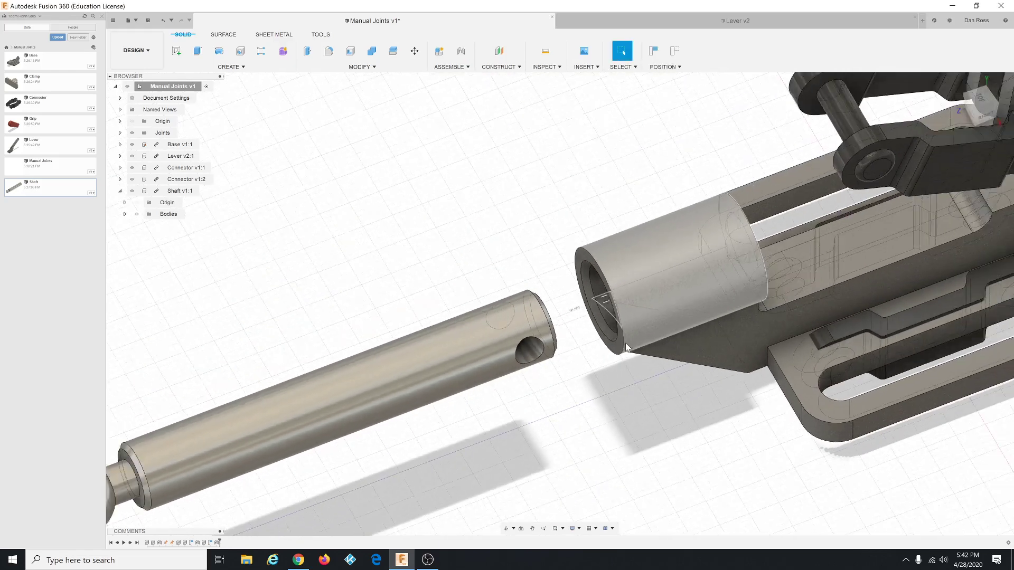
# Start a Joint with the current component positions captured and set its motion type to Revolute.
pyautogui.click(449, 67)
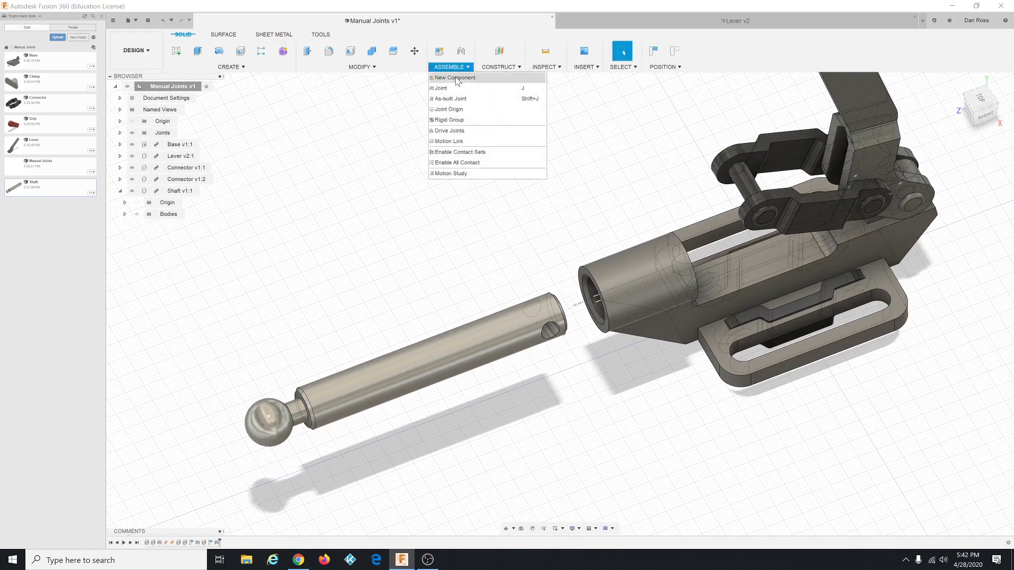
pyautogui.click(458, 88)
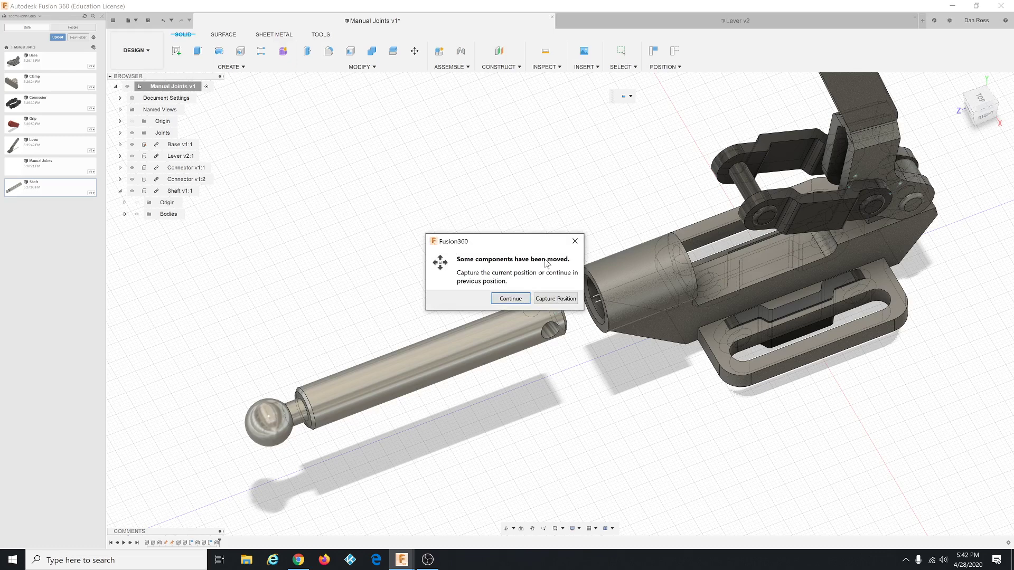
pyautogui.click(511, 298)
pyautogui.click(631, 97)
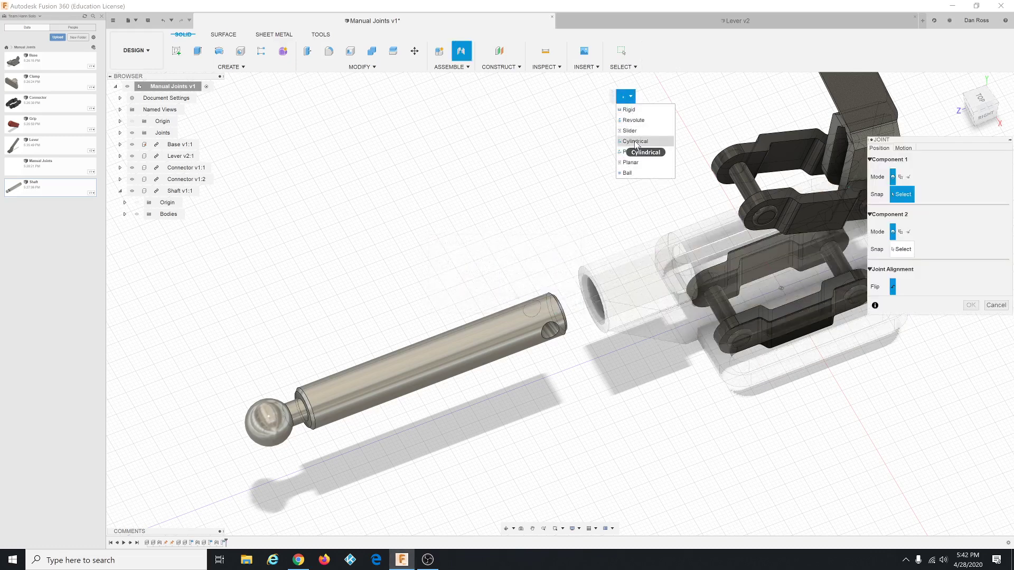
pyautogui.click(637, 121)
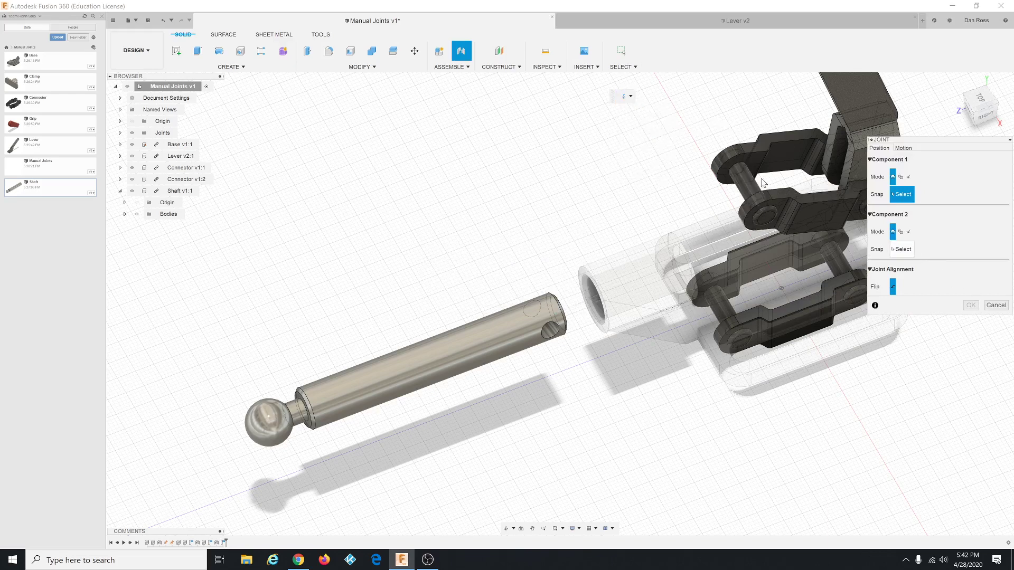
# Snap the midpoint of the Connector's free pin to the center of the Shaft's cross-hole and complete the revolute joint.
pyautogui.scroll(5, 773, 156)
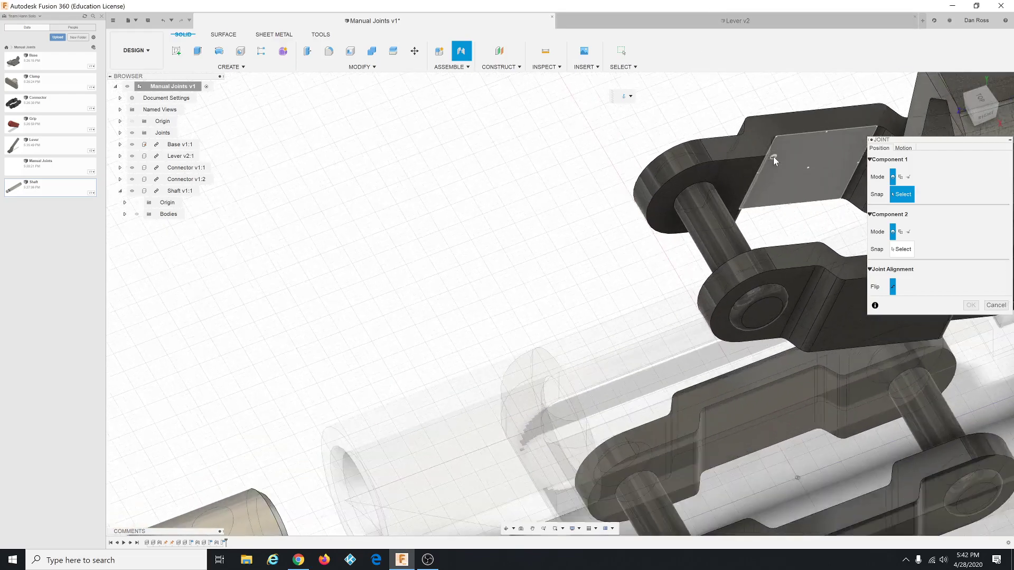
pyautogui.click(692, 285)
pyautogui.scroll(-5, 681, 277)
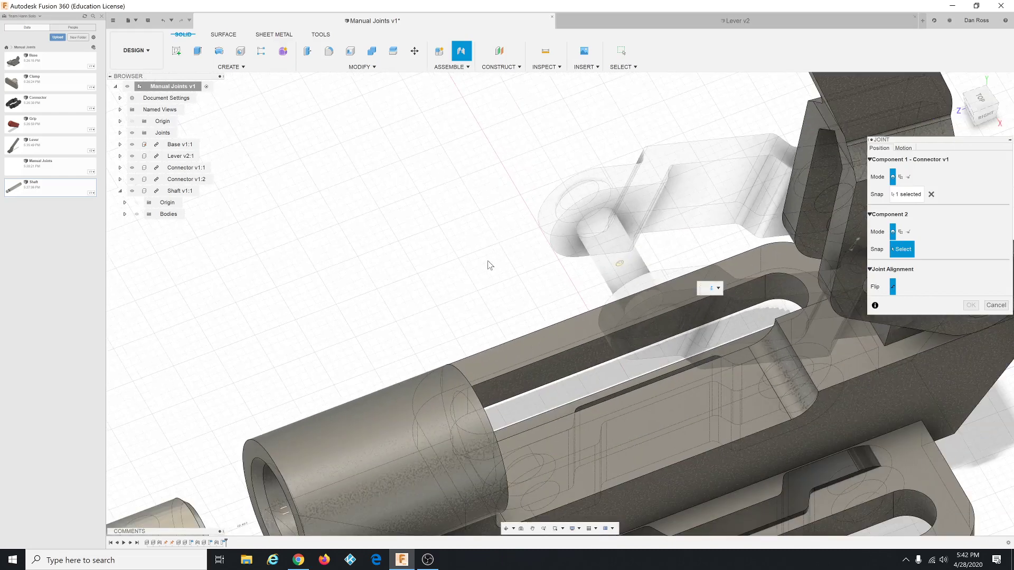
pyautogui.scroll(5, 240, 489)
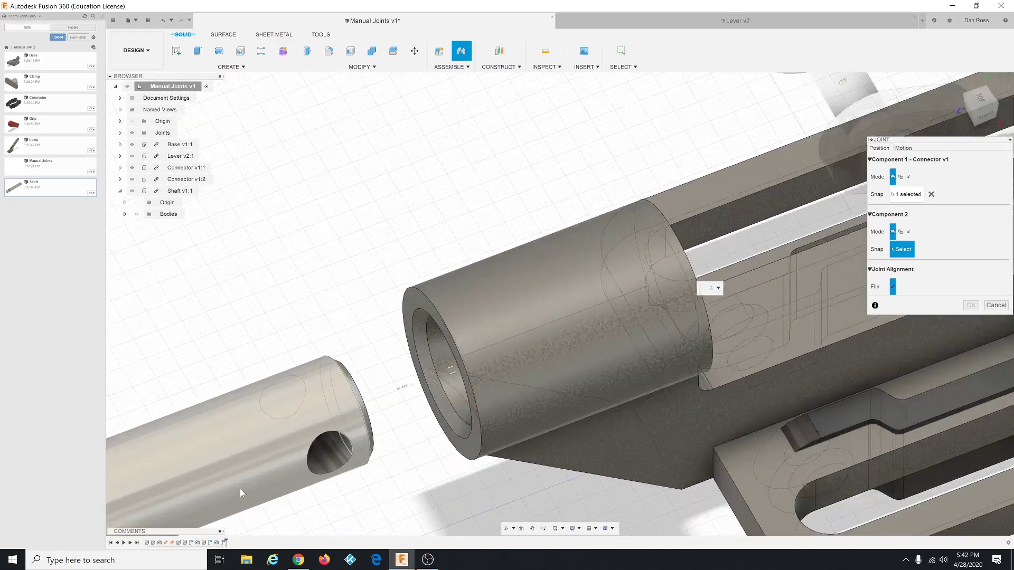
pyautogui.scroll(2, 240, 489)
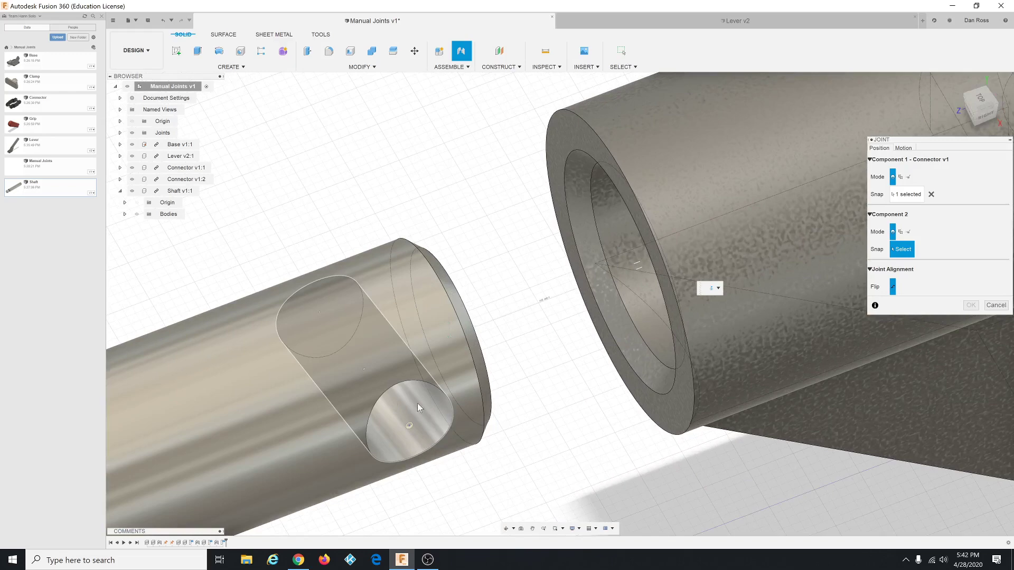
pyautogui.click(363, 369)
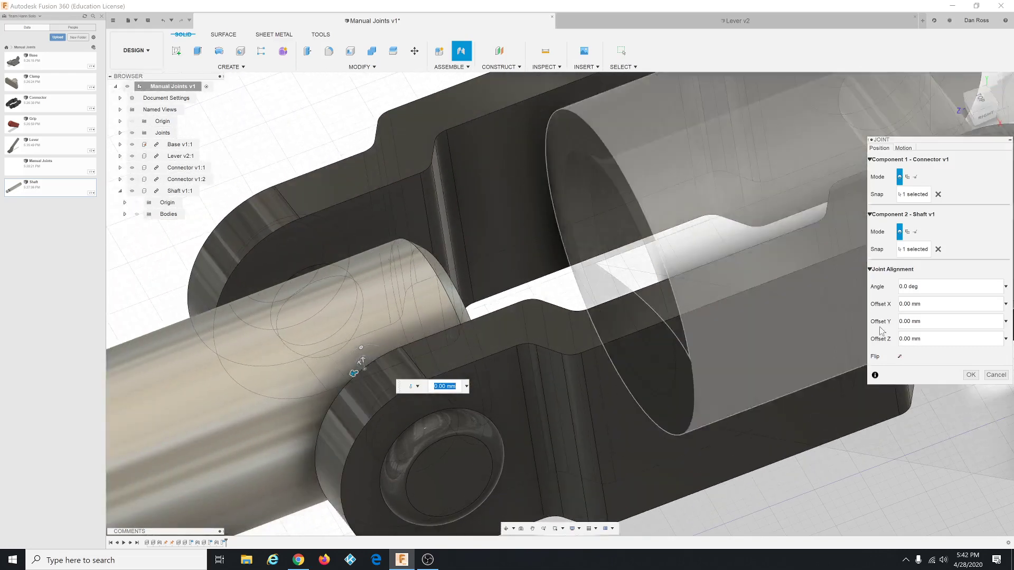
pyautogui.click(970, 374)
# Swing the Lever by its handle to test how the linkage drives the Shaft through the Base.
pyautogui.scroll(5, 581, 270)
pyautogui.scroll(-5, 554, 241)
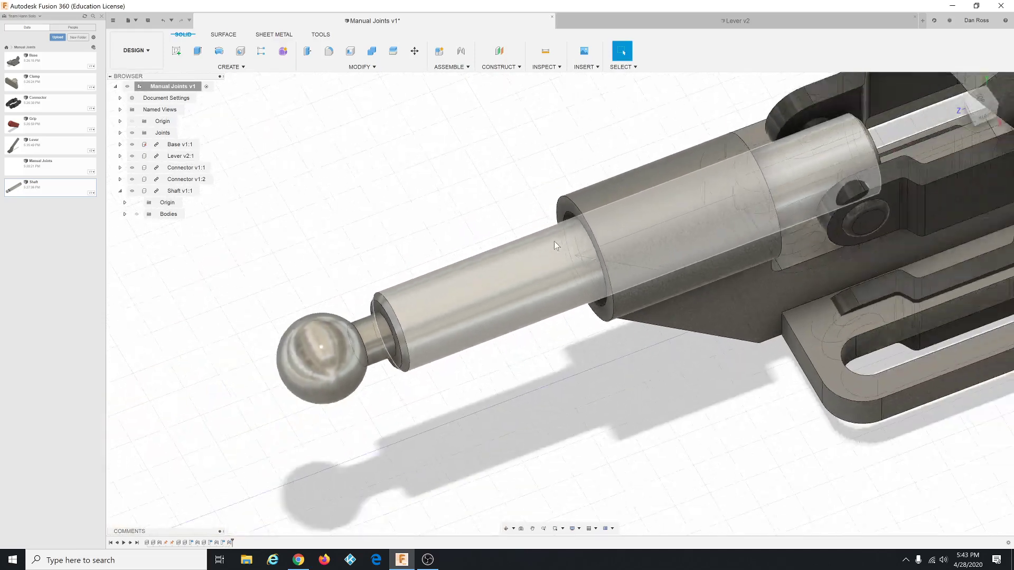
pyautogui.scroll(-2, 653, 346)
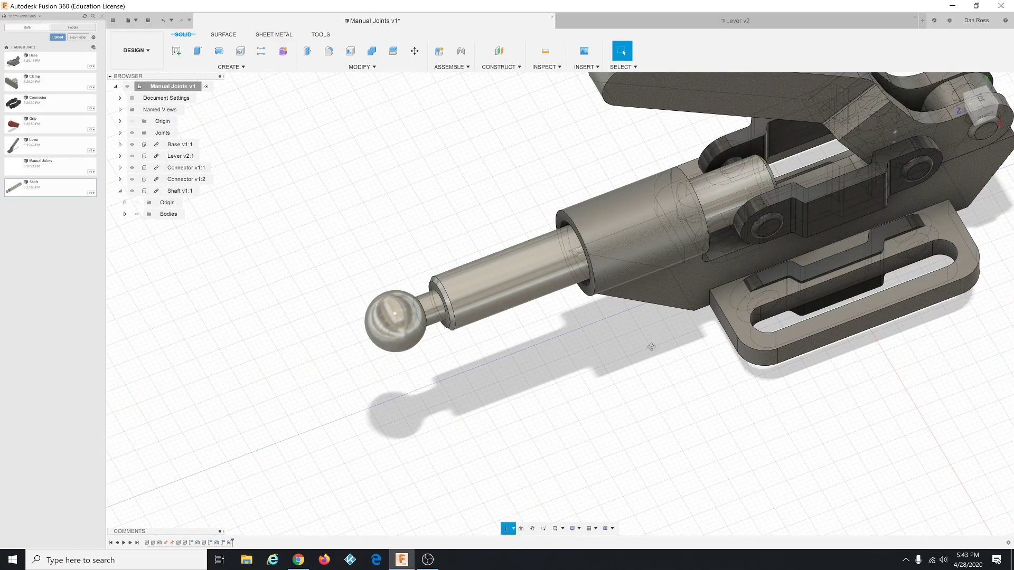
pyautogui.keyDown('shift'); pyautogui.moveTo(653, 347); pyautogui.dragTo(706, 214, button='middle'); pyautogui.keyUp('shift')
pyautogui.scroll(-4, 706, 214)
pyautogui.scroll(3, 705, 213)
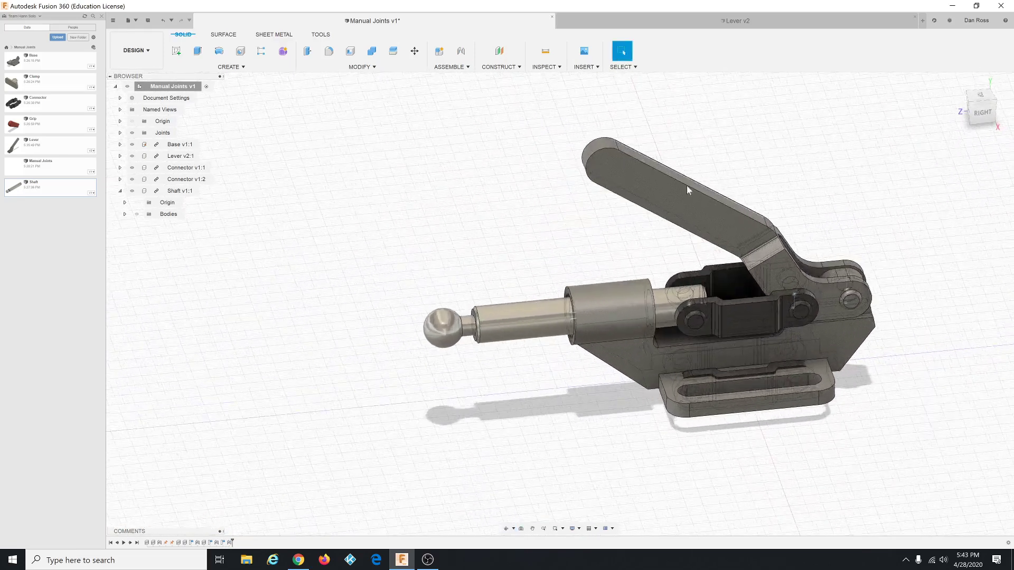
pyautogui.moveTo(629, 177); pyautogui.dragTo(452, 169)
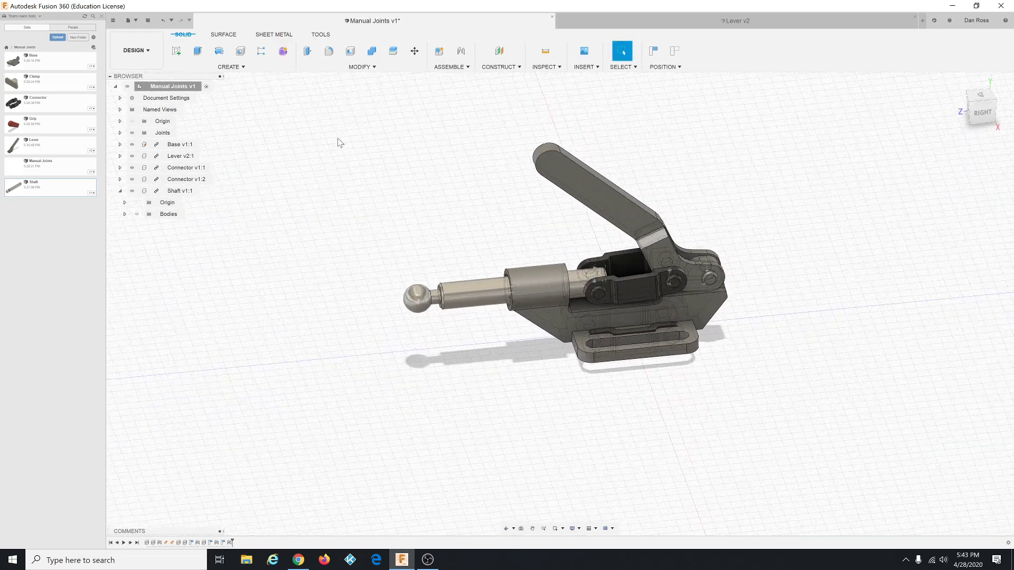
# Insert the Clamp into the assembly at its default position.
pyautogui.scroll(-2, 352, 139)
pyautogui.scroll(3, 478, 142)
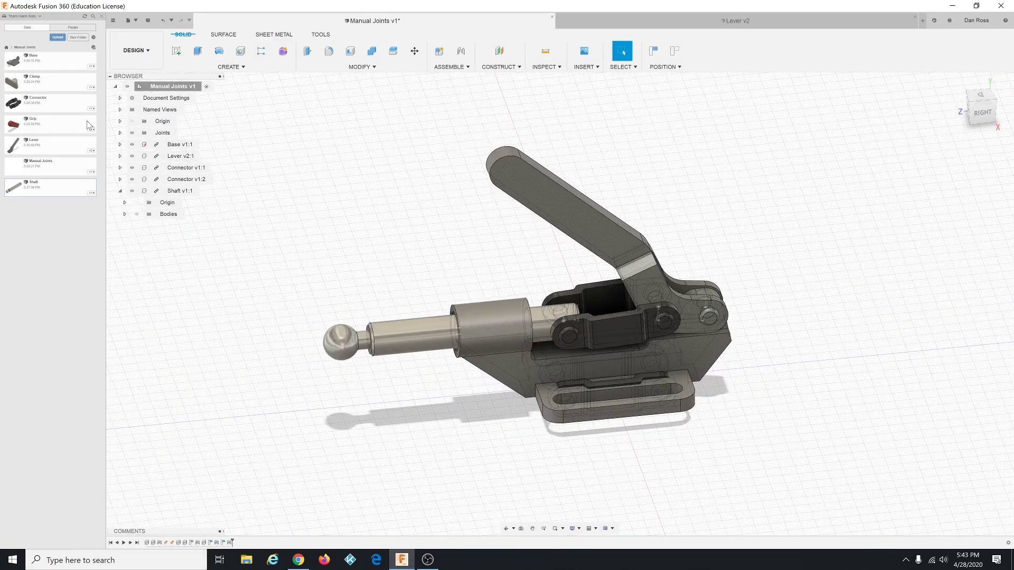
pyautogui.click(56, 88)
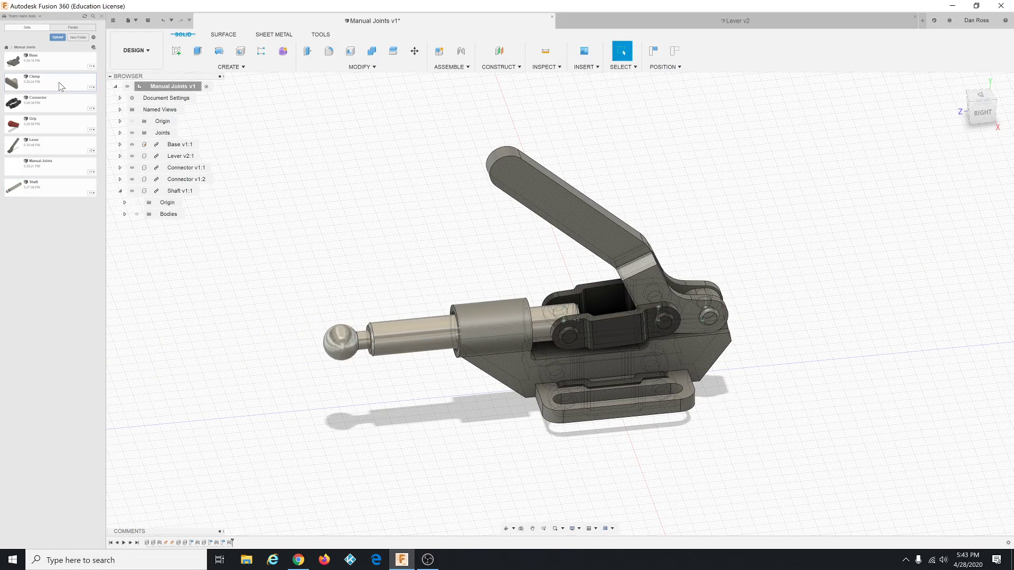
pyautogui.rightClick(61, 87)
pyautogui.click(76, 92)
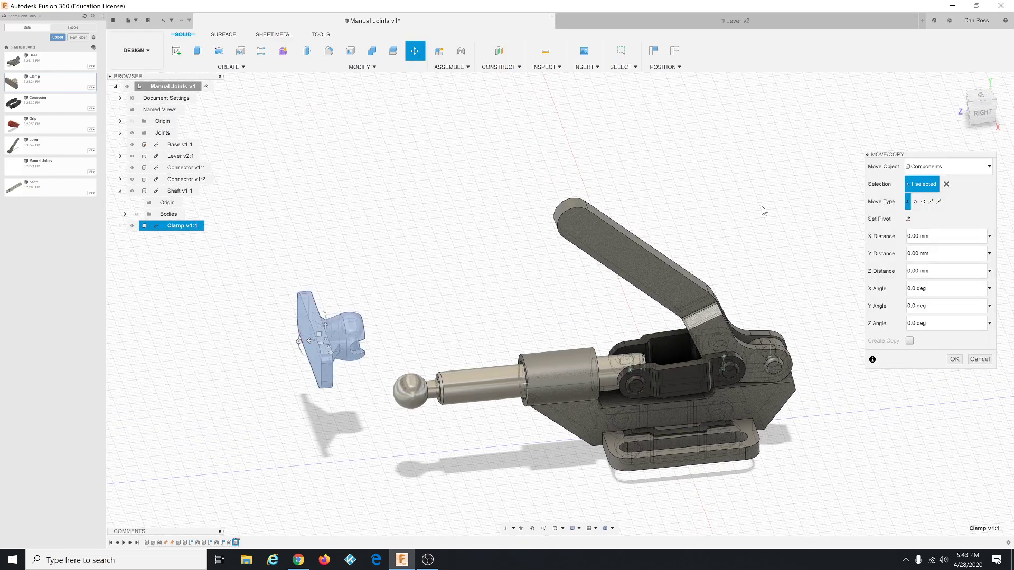
pyautogui.click(955, 360)
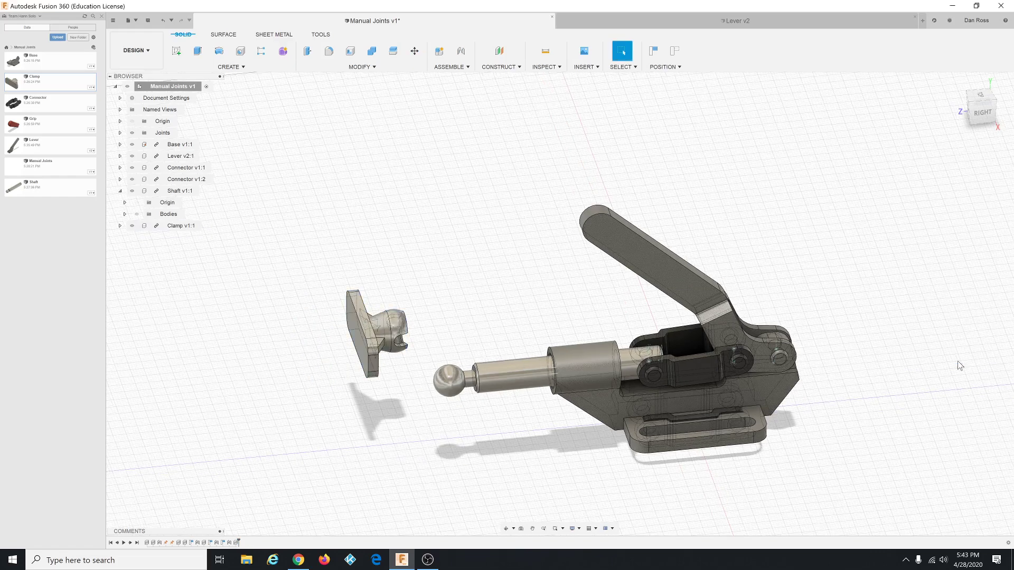
# Start a Joint with the current component positions captured and set its motion type to Ball.
pyautogui.click(459, 68)
pyautogui.click(459, 85)
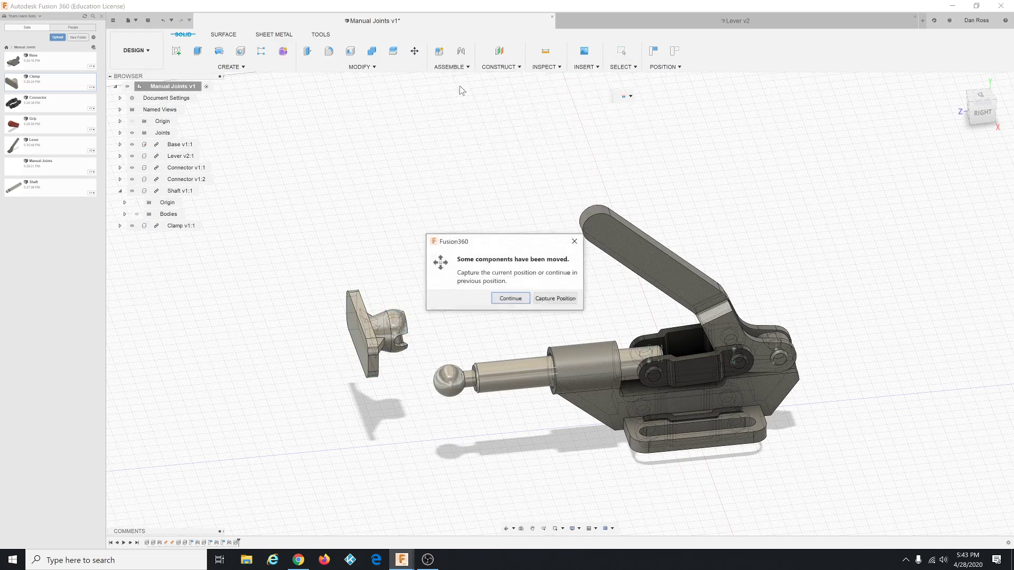
pyautogui.click(556, 299)
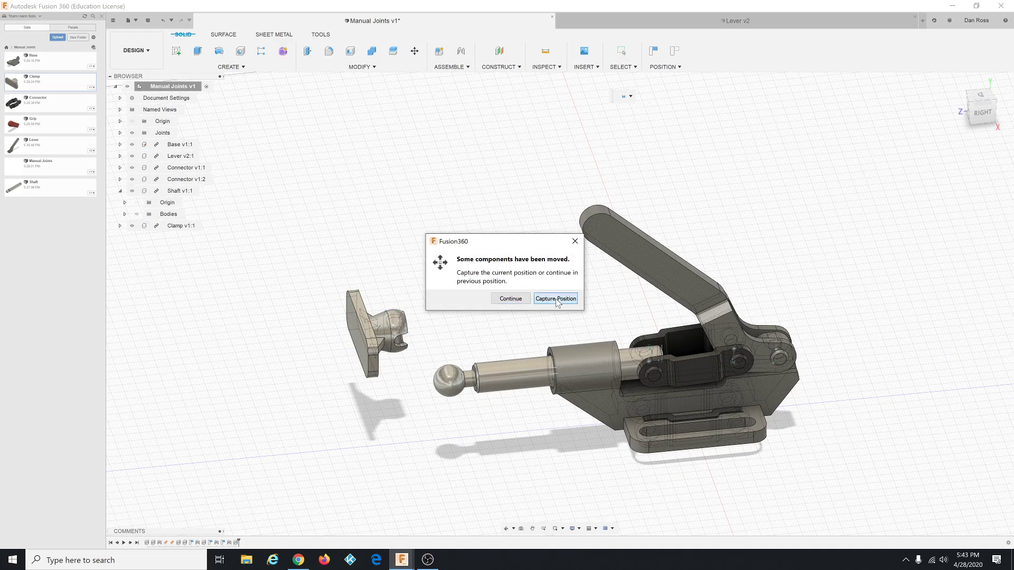
pyautogui.click(632, 96)
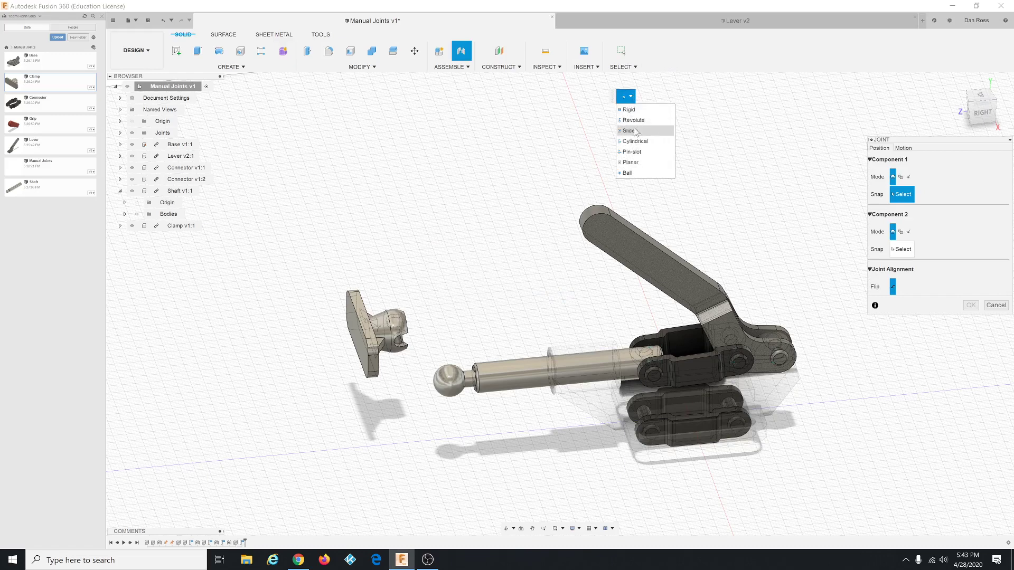
pyautogui.click(639, 173)
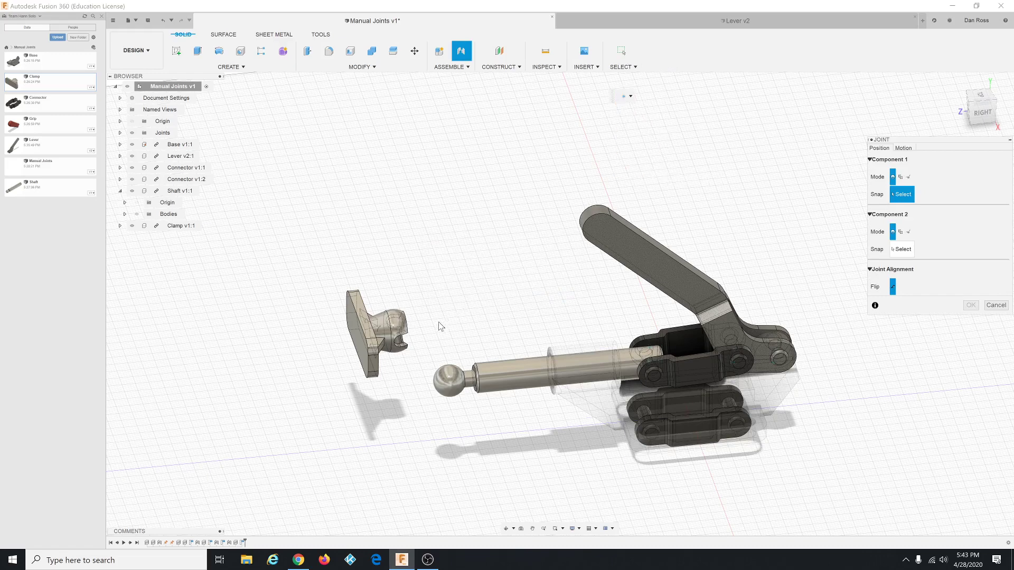
# Snap the center of the Clamp's spherical socket to the center of the Shaft's ball end and complete the ball joint.
pyautogui.keyDown('shift'); pyautogui.moveTo(468, 337); pyautogui.dragTo(404, 349, button='middle'); pyautogui.keyUp('shift')
pyautogui.scroll(5, 398, 263)
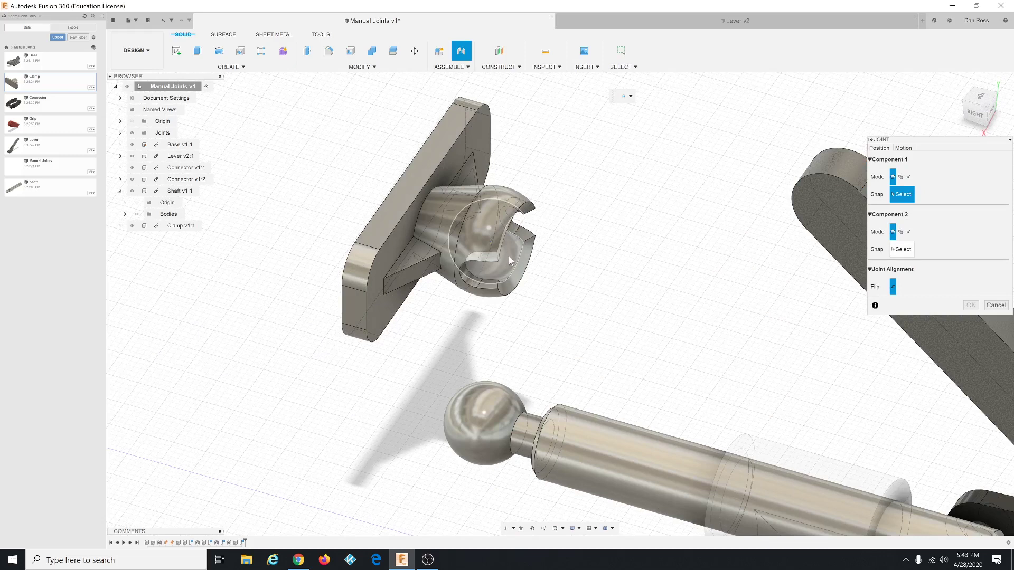
pyautogui.click(508, 257)
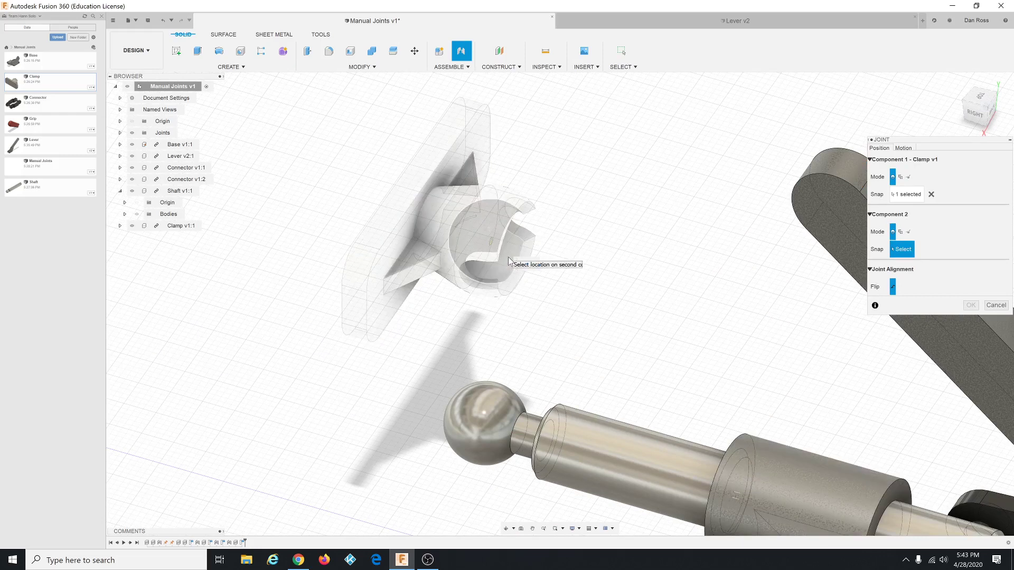
pyautogui.click(491, 410)
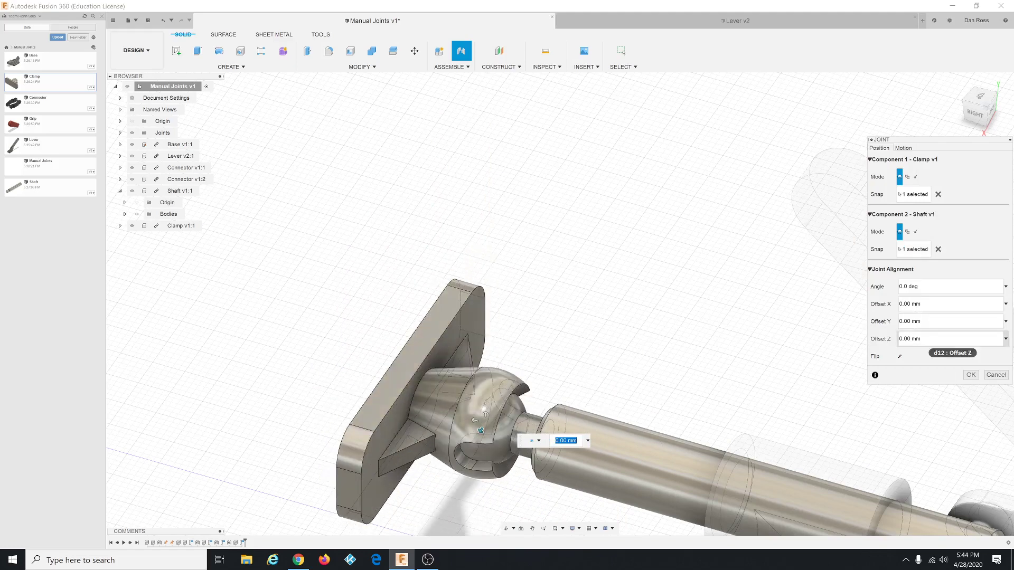
pyautogui.click(970, 374)
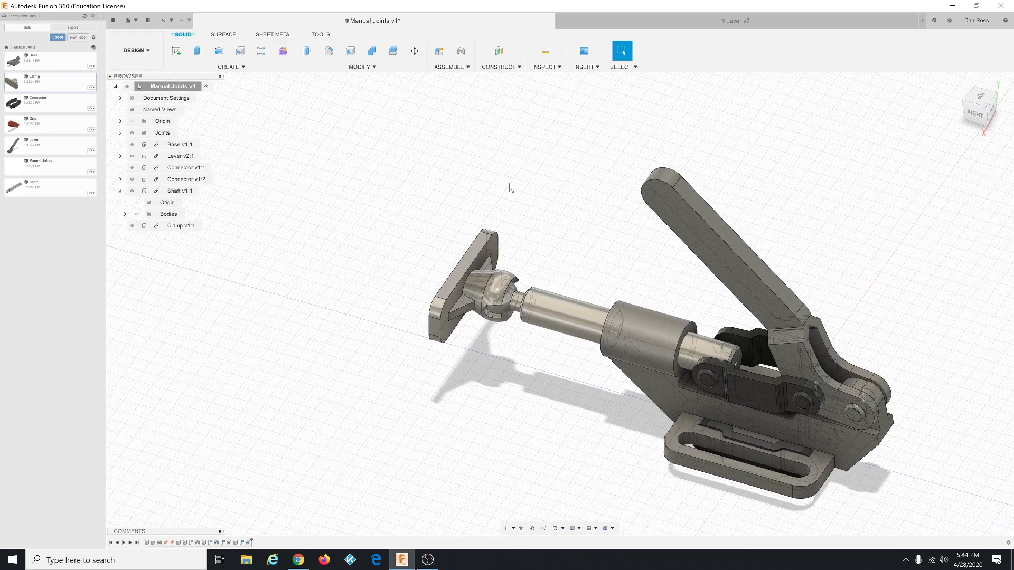
# Insert the Grip into the assembly and move it -42 mm in X, clear of the Lever's handle.
pyautogui.rightClick(52, 126)
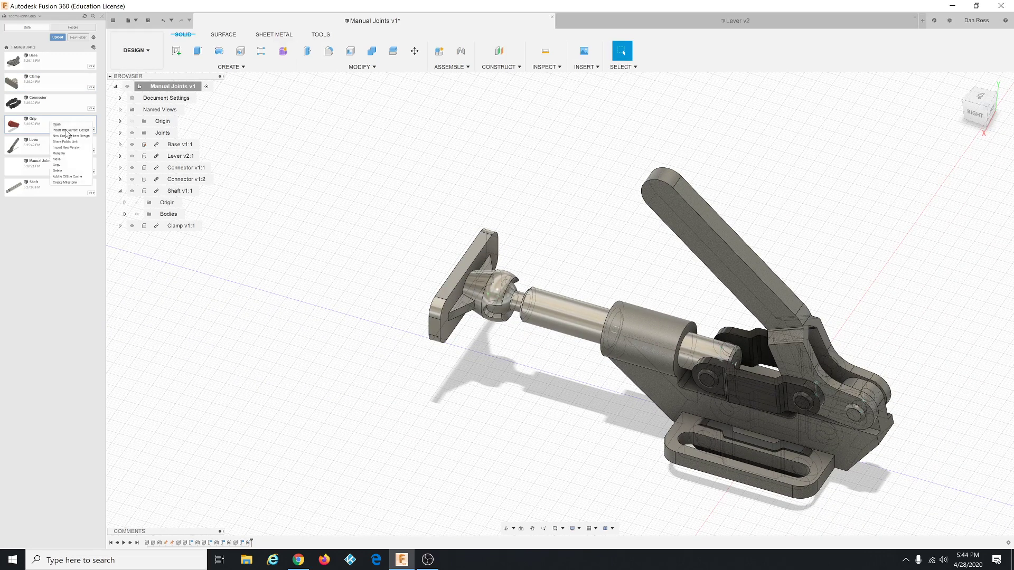
pyautogui.click(66, 131)
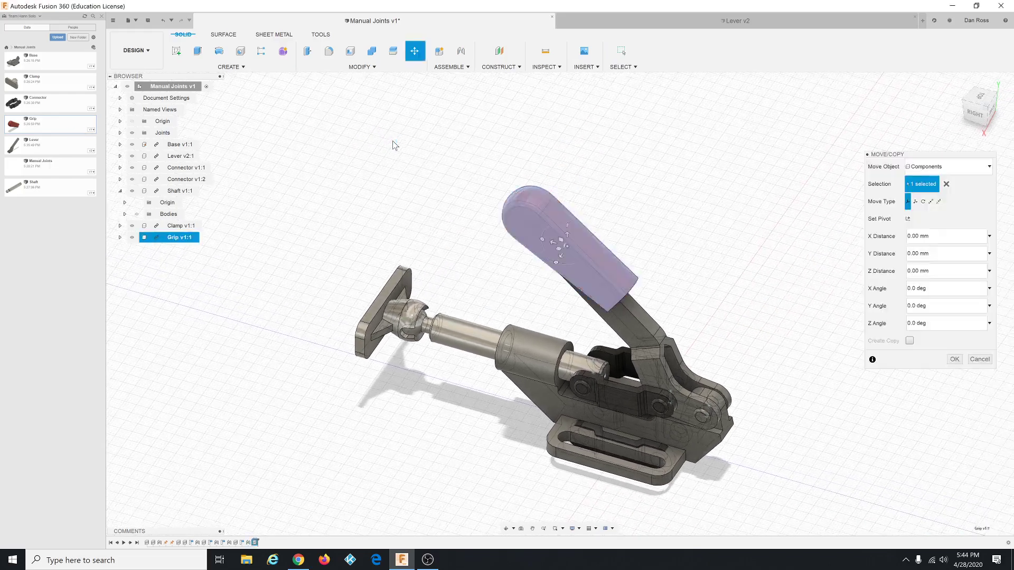
pyautogui.moveTo(557, 305)
pyautogui.keyDown('shift'); pyautogui.mouseDown(button='middle')
pyautogui.moveTo(359, 309)
pyautogui.moveTo(569, 305)
pyautogui.moveTo(532, 280)
pyautogui.moveTo(516, 283)
pyautogui.moveTo(549, 291)
pyautogui.mouseUp(button='middle'); pyautogui.keyUp('shift')
pyautogui.keyDown('shift'); pyautogui.moveTo(624, 305); pyautogui.dragTo(598, 243, button='middle'); pyautogui.keyUp('shift')
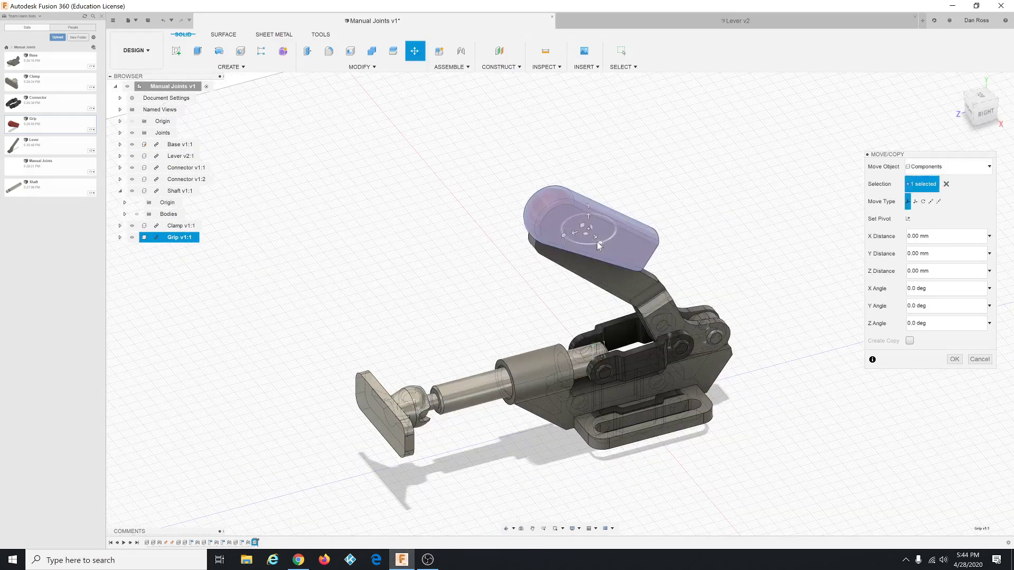
pyautogui.moveTo(599, 246); pyautogui.dragTo(515, 271)
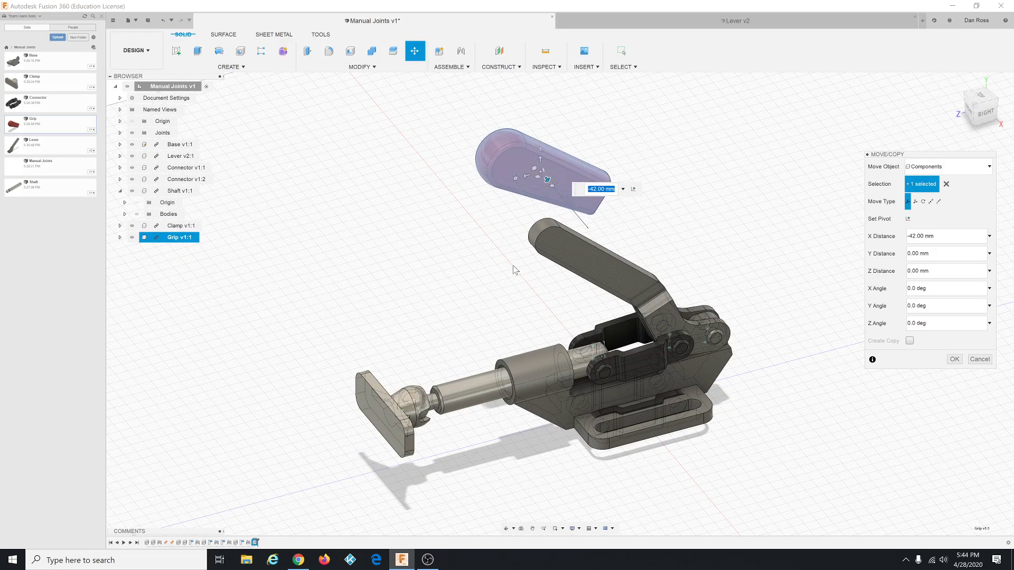
pyautogui.click(954, 360)
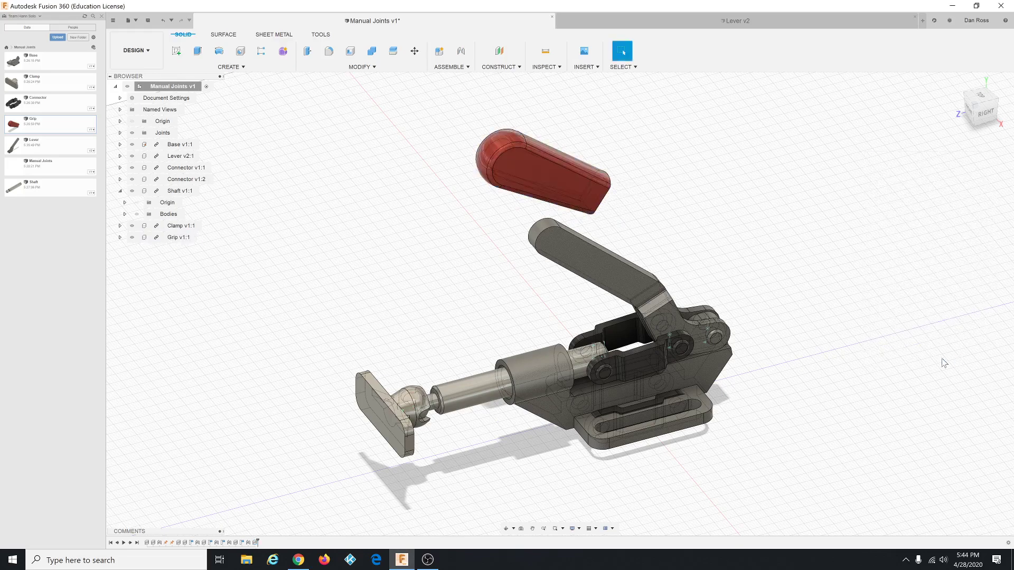
# Start a Joint for the Grip and set its motion type to Rigid.
pyautogui.scroll(2, 634, 104)
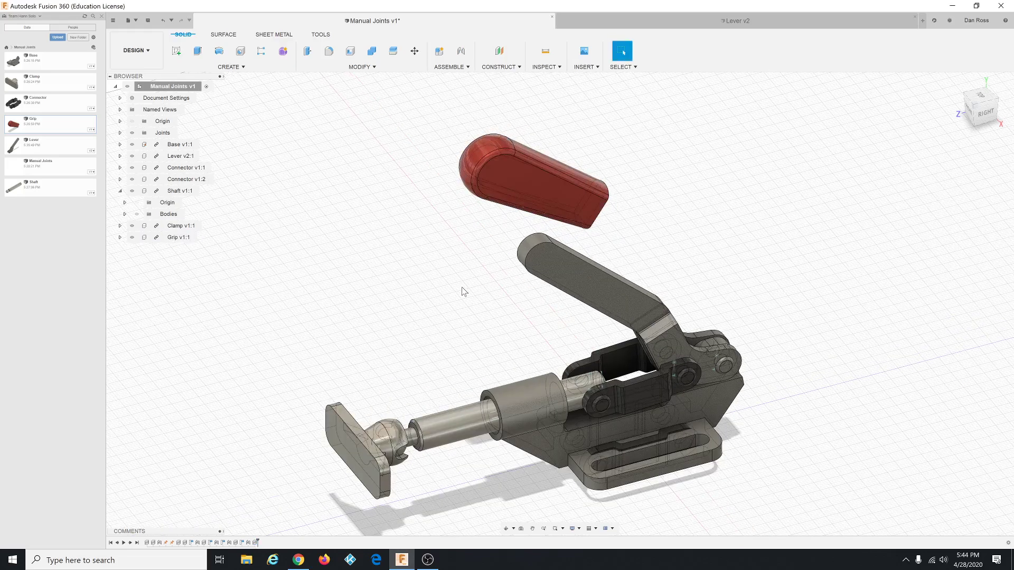
pyautogui.keyDown('shift'); pyautogui.moveTo(458, 307); pyautogui.dragTo(391, 288, button='middle'); pyautogui.keyUp('shift')
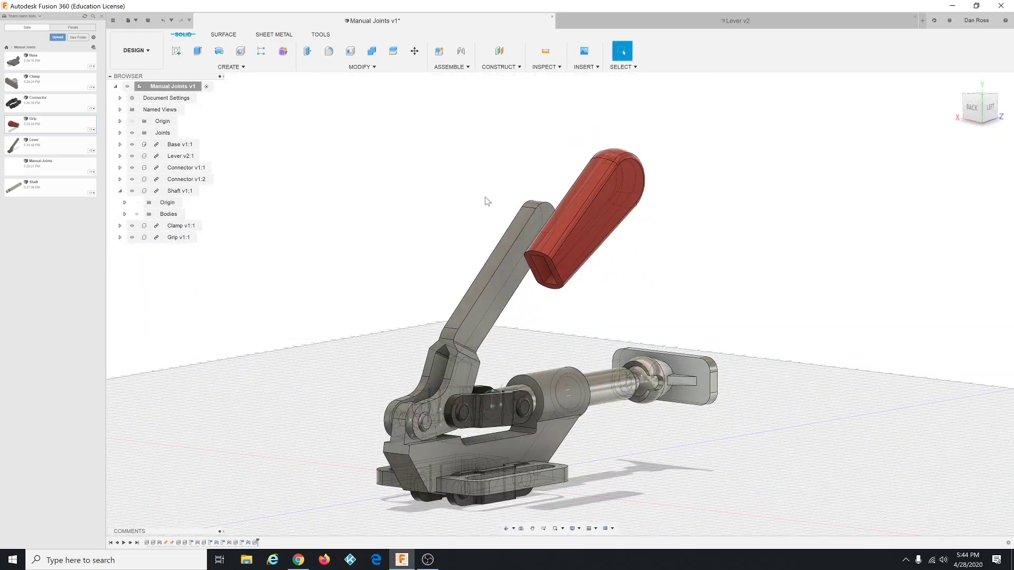
pyautogui.scroll(4, 496, 193)
pyautogui.click(465, 67)
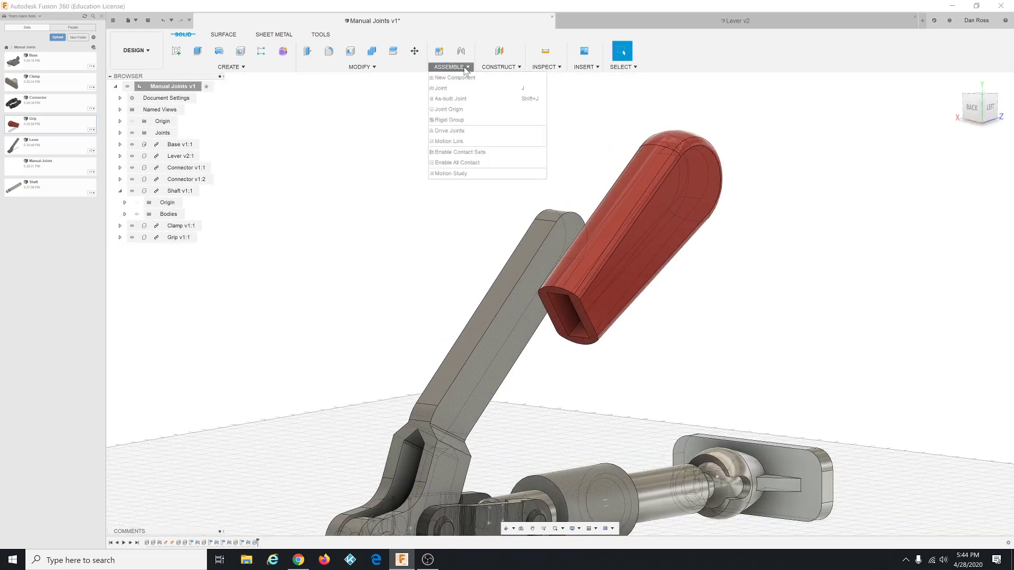
pyautogui.click(460, 89)
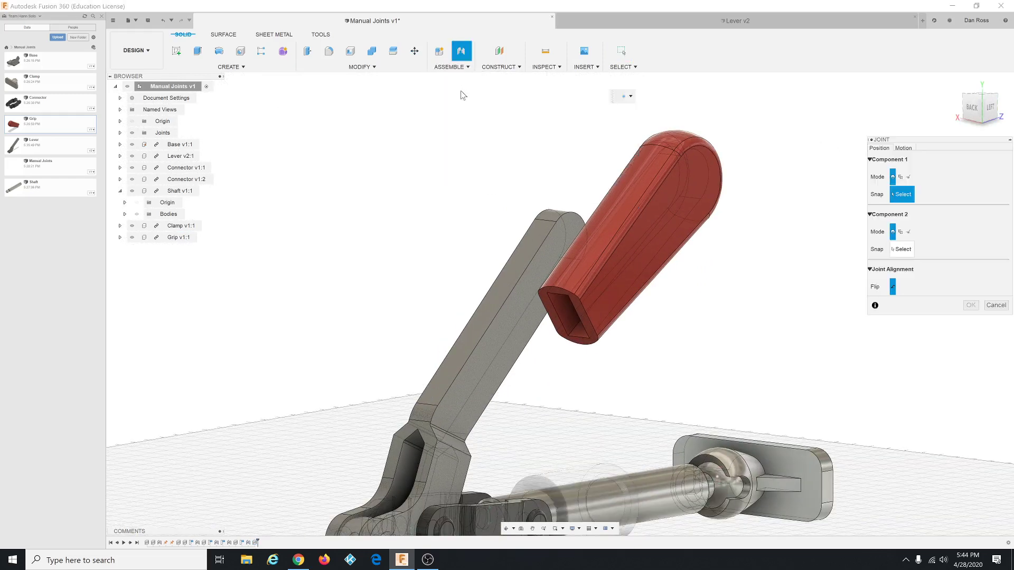
pyautogui.click(631, 97)
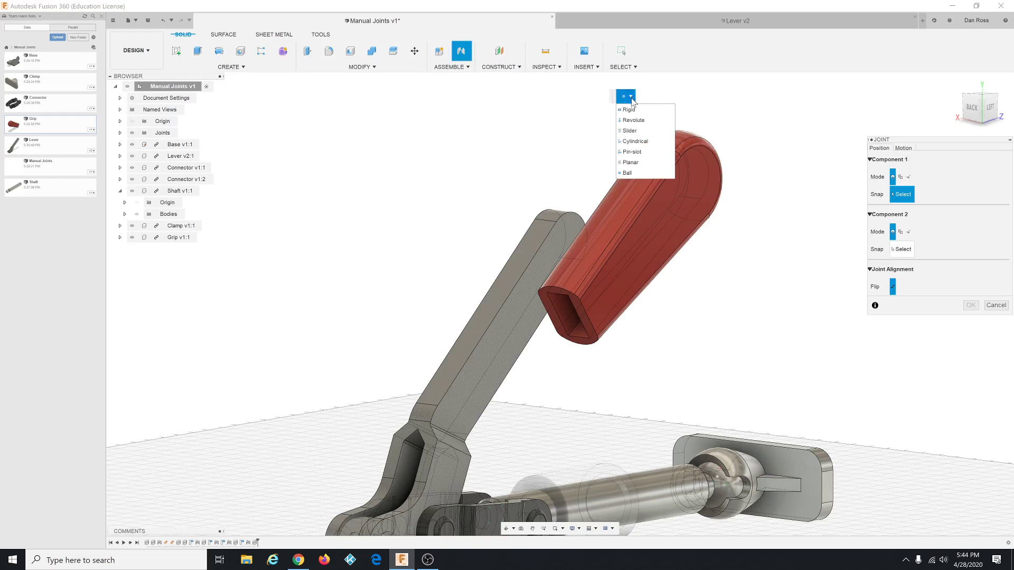
pyautogui.click(629, 109)
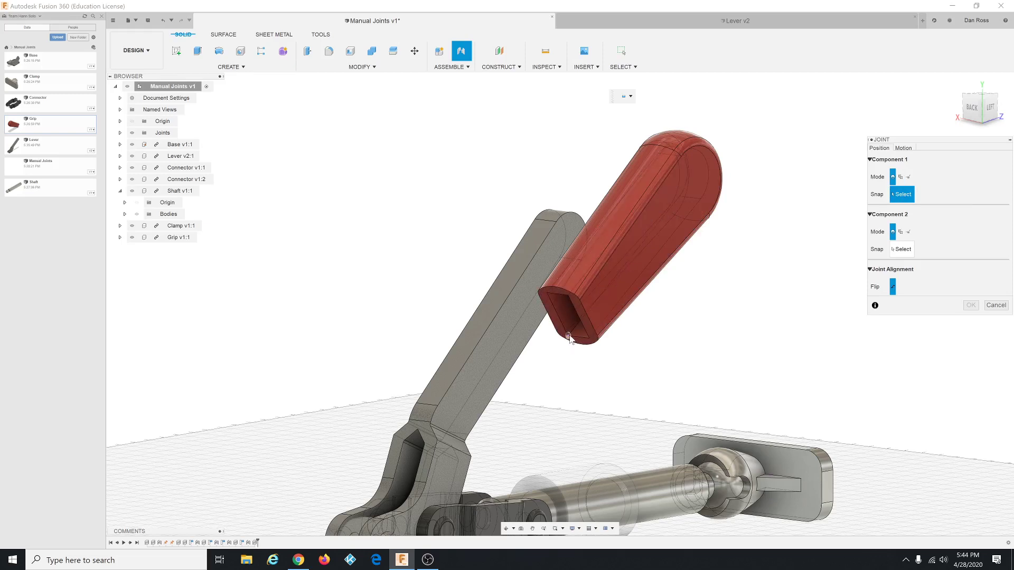
# Select the rounded end's center on the flat inner face of the Grip's pocket as the first joint snap.
pyautogui.click(567, 309)
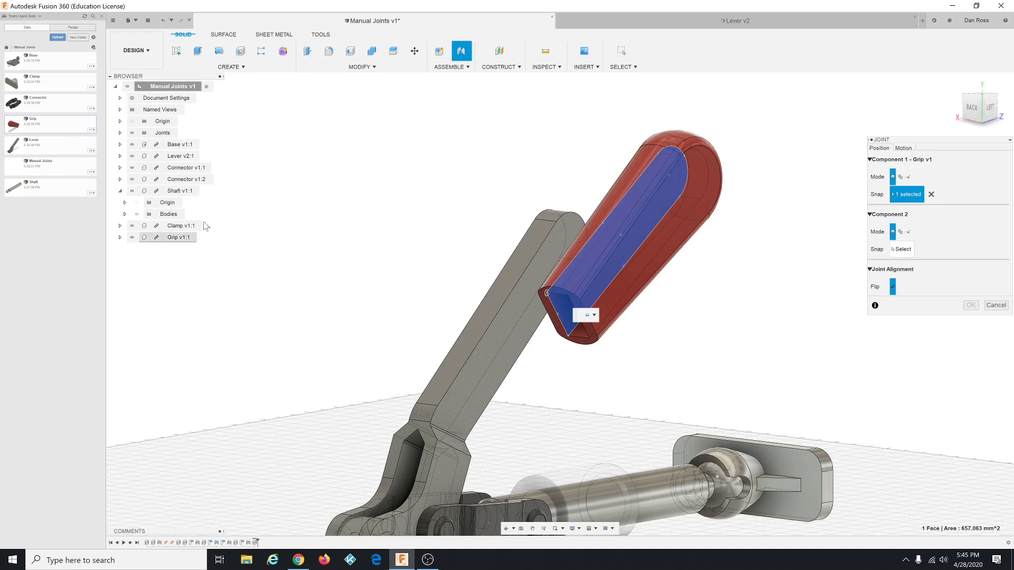
pyautogui.scroll(1, 323, 131)
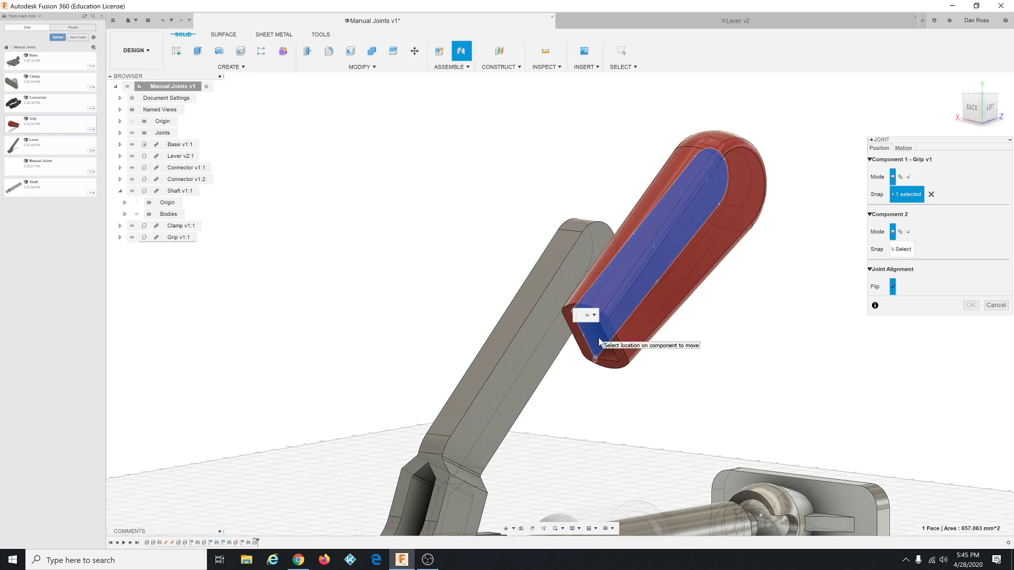
pyautogui.click(707, 182)
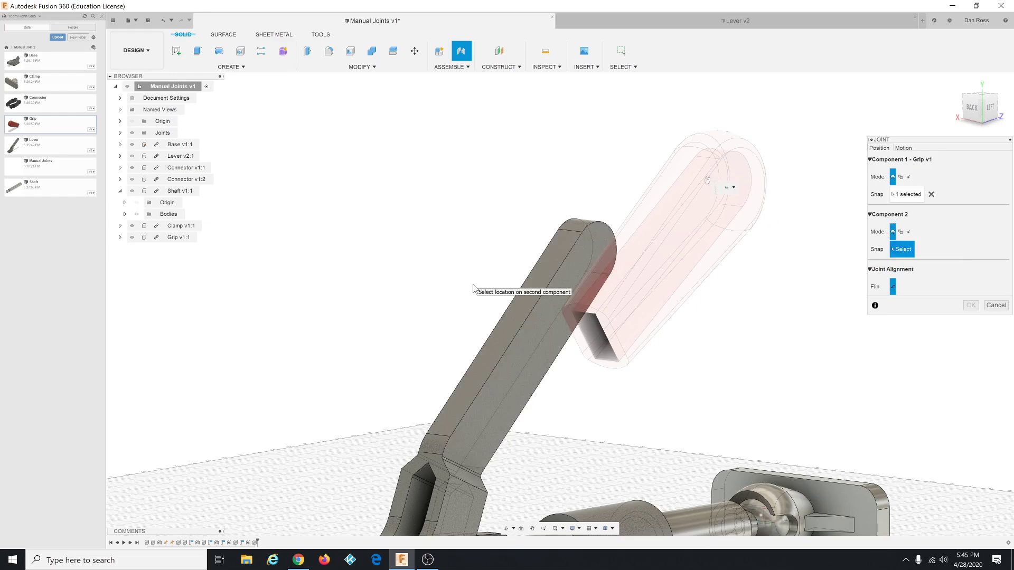
# Snap the Grip to the center of the rounded end on the Lever handle's flat side face and complete the rigid joint.
pyautogui.keyDown('shift'); pyautogui.moveTo(476, 289); pyautogui.dragTo(563, 293, button='middle'); pyautogui.keyUp('shift')
pyautogui.scroll(5, 482, 242)
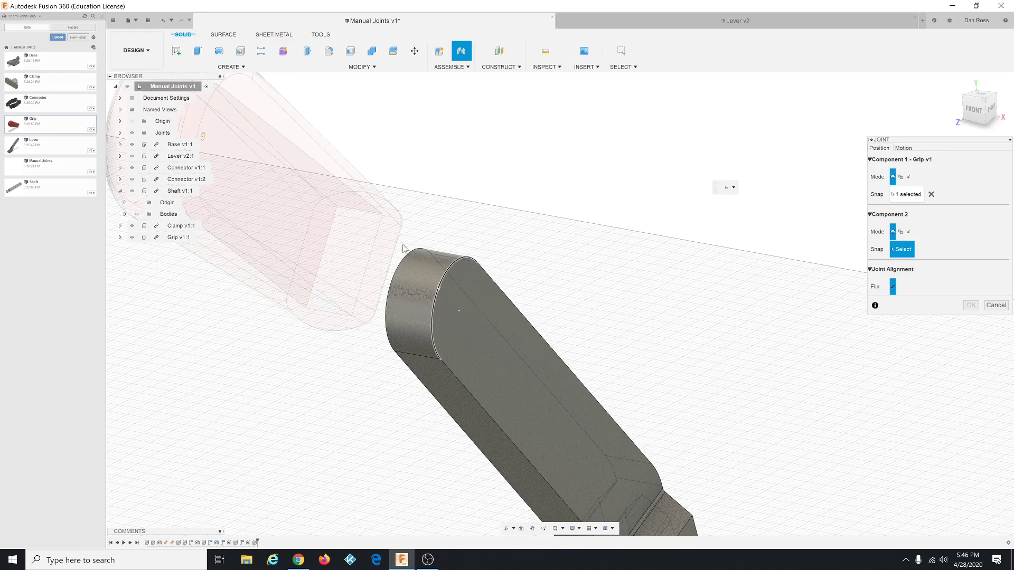
pyautogui.scroll(-1, 380, 332)
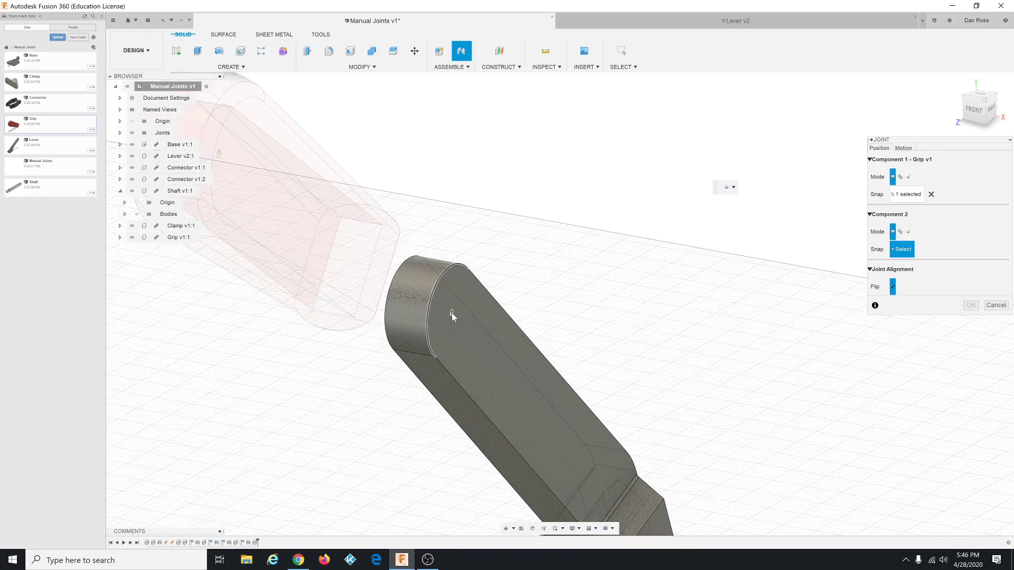
pyautogui.click(452, 313)
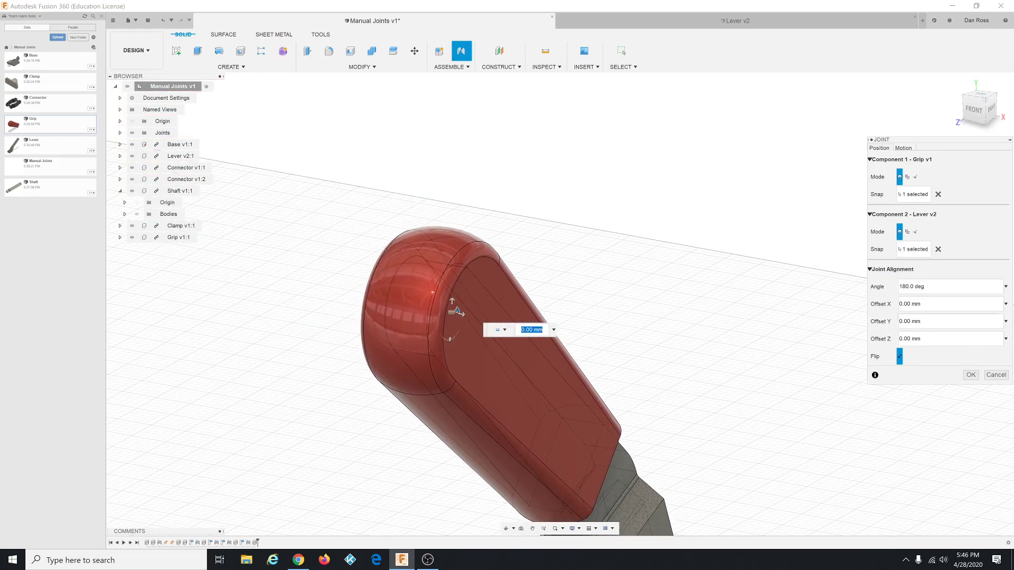
pyautogui.click(970, 374)
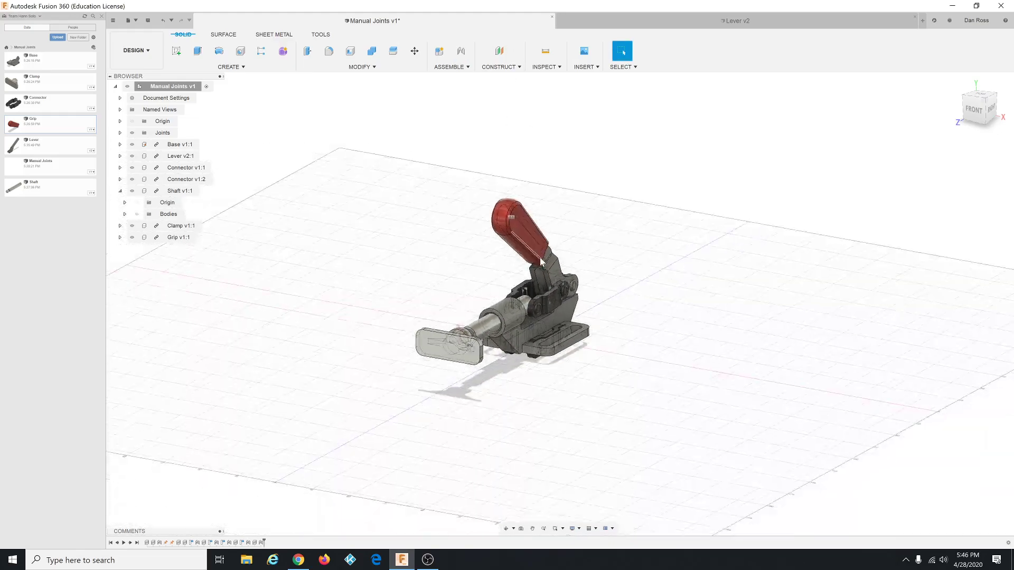
# Test the clamp's motion from the right side view by swinging the Grip down toward the closed position.
pyautogui.scroll(3, 547, 290)
pyautogui.keyDown('shift'); pyautogui.moveTo(547, 290); pyautogui.dragTo(515, 232, button='middle'); pyautogui.keyUp('shift')
pyautogui.moveTo(513, 223)
pyautogui.mouseDown()
pyautogui.moveTo(663, 150)
pyautogui.moveTo(564, 221)
pyautogui.moveTo(658, 174)
pyautogui.moveTo(511, 224)
pyautogui.mouseUp()
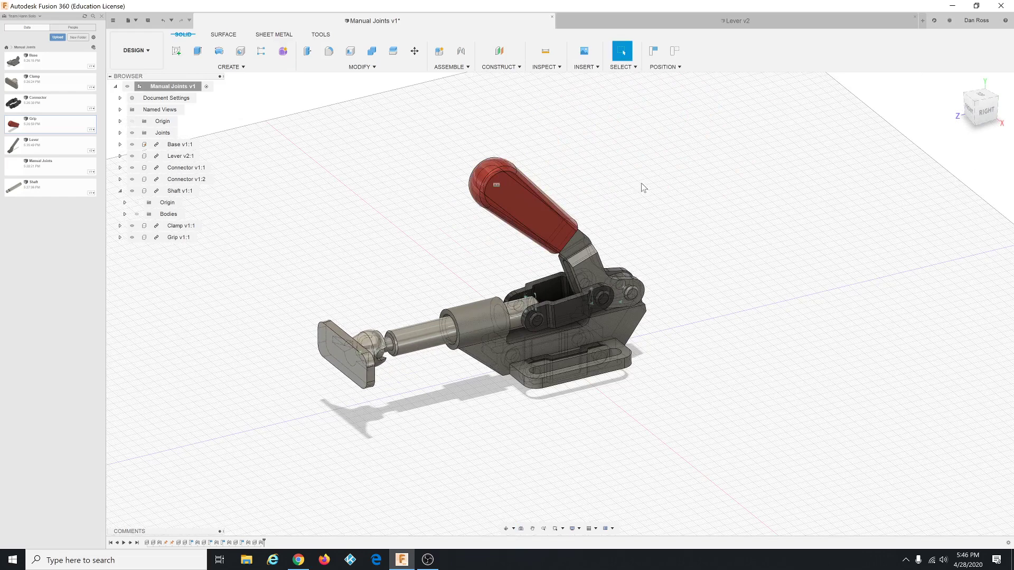
pyautogui.click(987, 113)
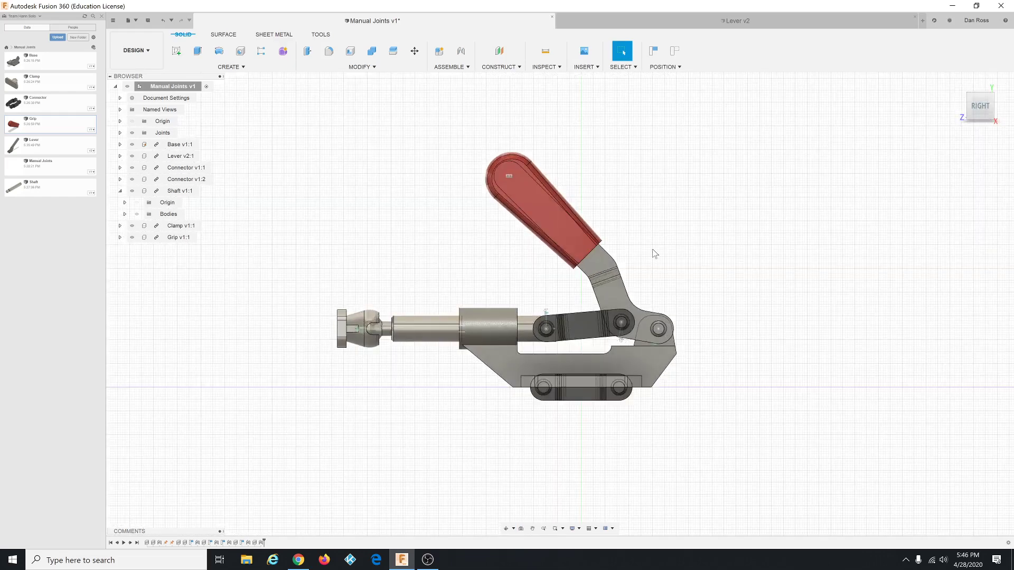
pyautogui.moveTo(474, 125); pyautogui.dragTo(545, 241)
pyautogui.press('Escape')
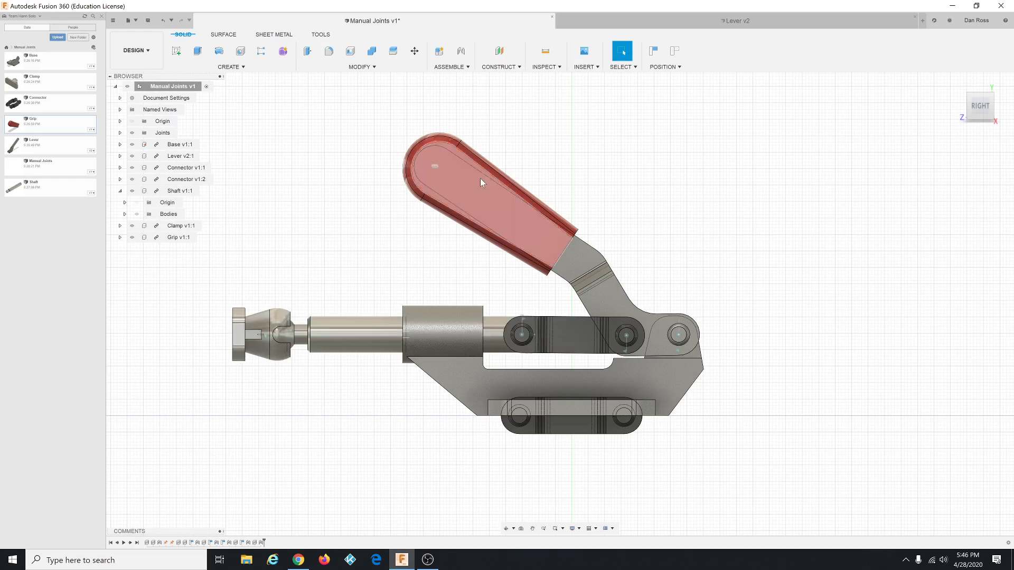
# Move the Grip back and forth near the closed position to examine the linkage, then swing the Lever partly open.
pyautogui.moveTo(465, 188); pyautogui.dragTo(464, 197)
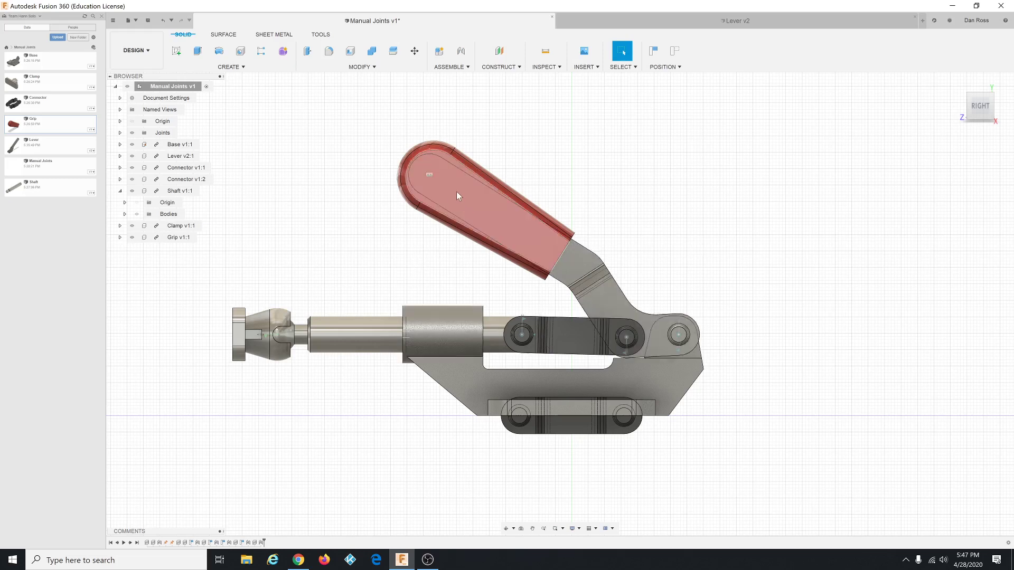
pyautogui.moveTo(448, 188); pyautogui.dragTo(464, 176)
pyautogui.moveTo(458, 191); pyautogui.dragTo(531, 243)
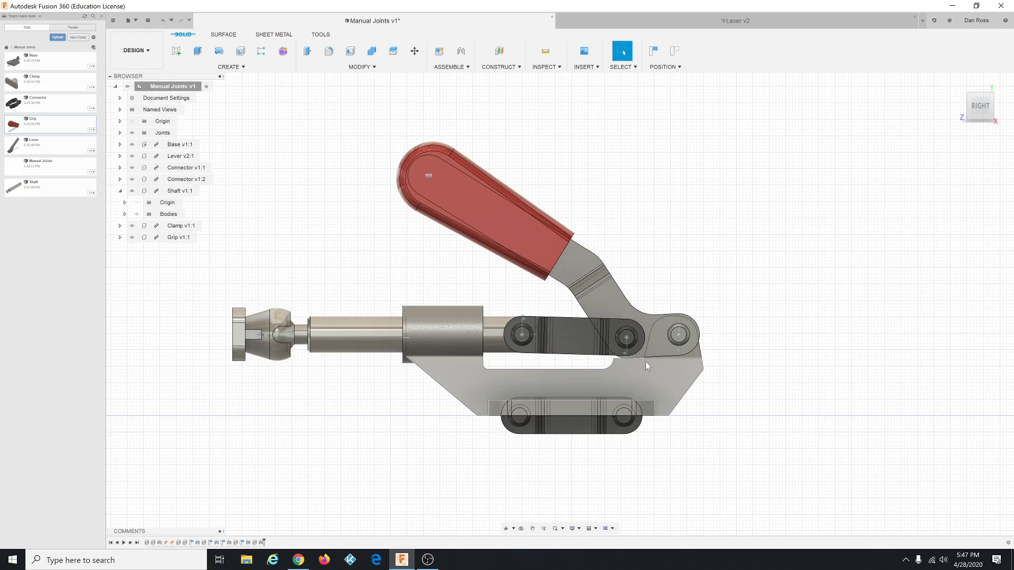
pyautogui.moveTo(480, 217); pyautogui.dragTo(583, 206)
pyautogui.scroll(-3, 529, 337)
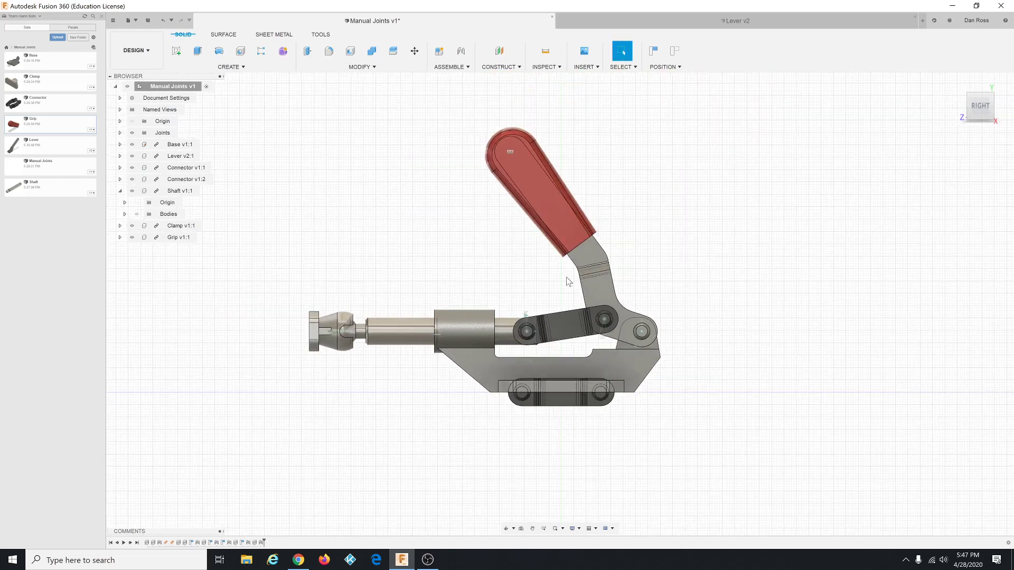
pyautogui.scroll(3, 499, 174)
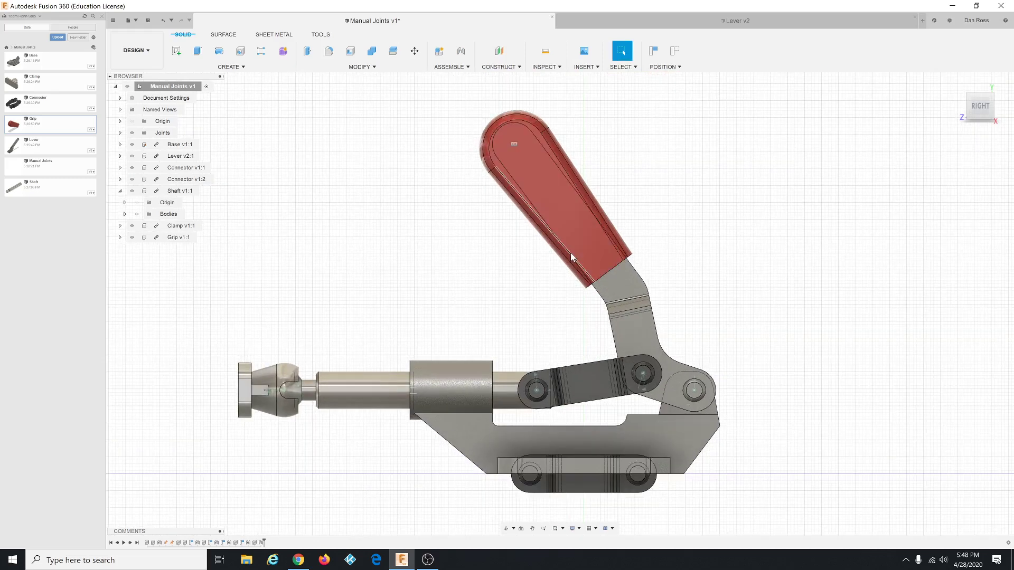